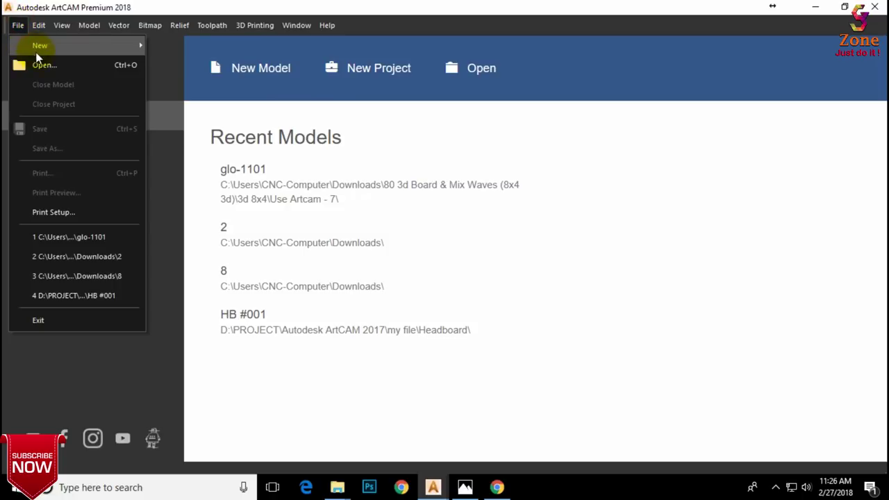
Create a new model from the image Amitabh-Bachchan-1 in the Downloads folder.
mouse_move(42, 45)
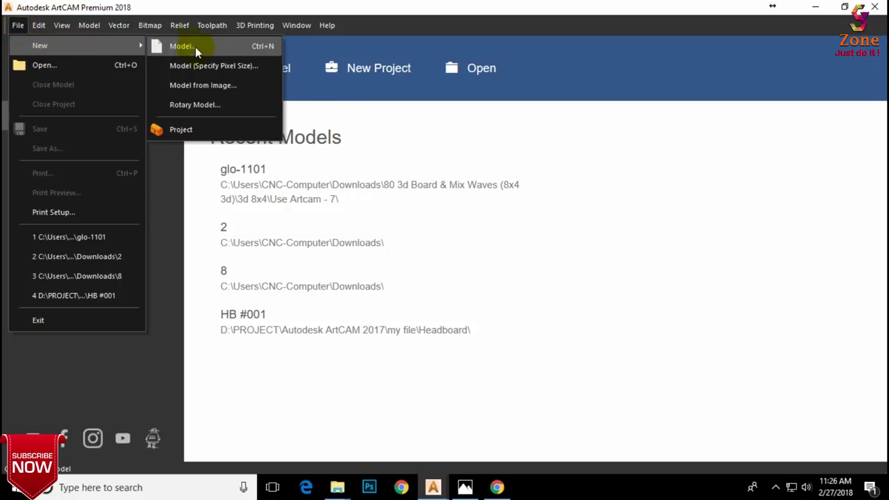
left_click(229, 87)
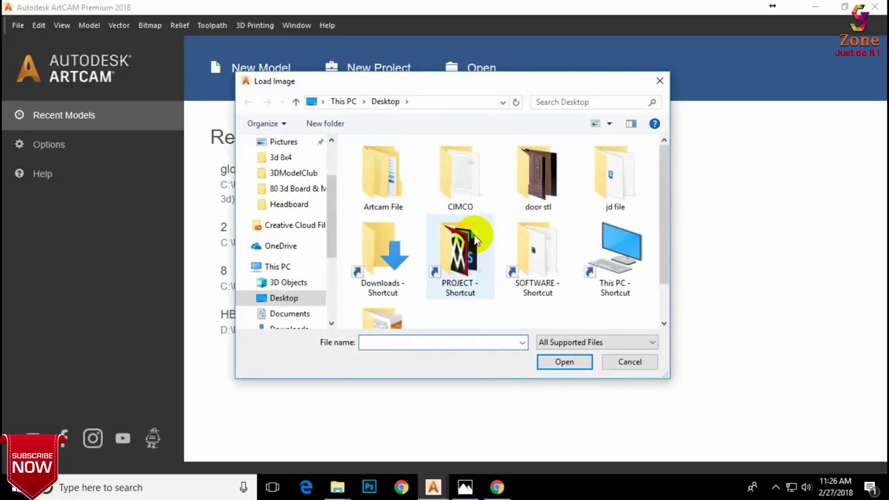
scroll(309, 305, "down", 1)
left_click(297, 313)
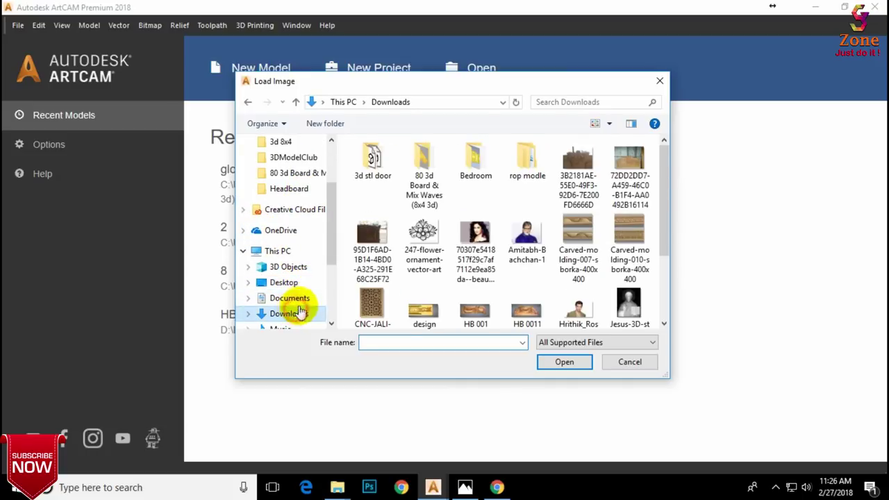
left_click(528, 240)
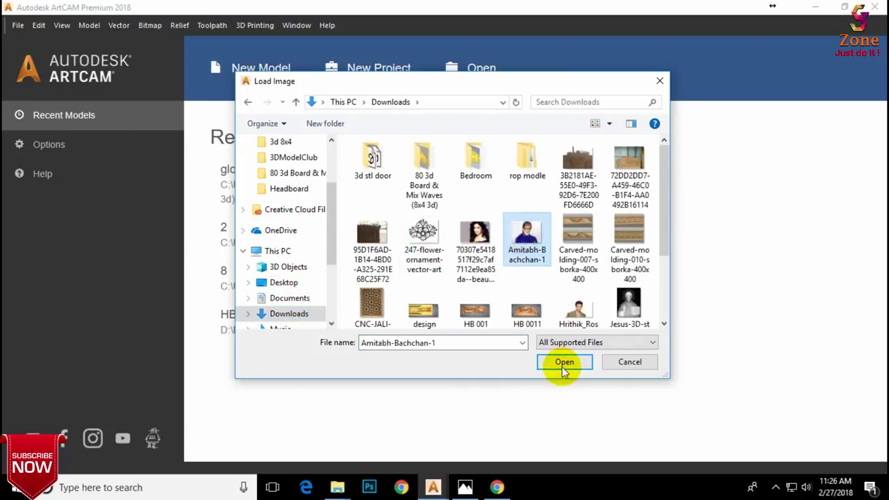
left_click(546, 362)
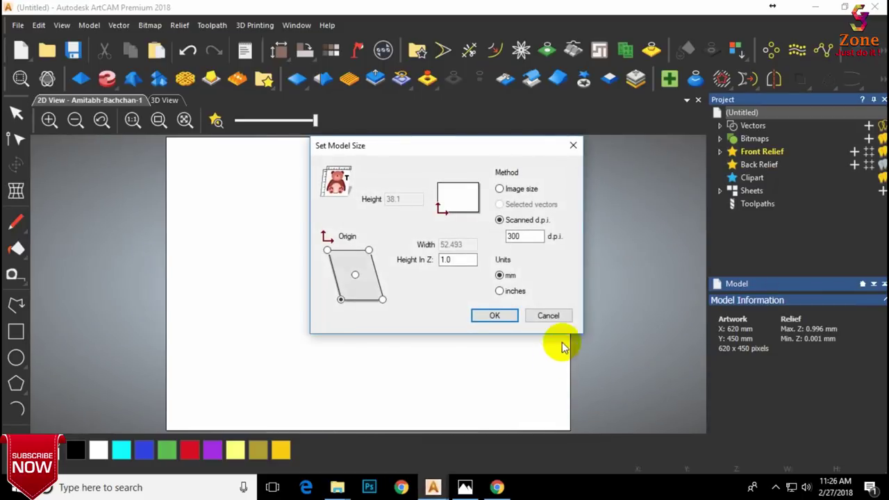
Size the model by image size in millimetres with a width of 500 mm.
left_click(497, 189)
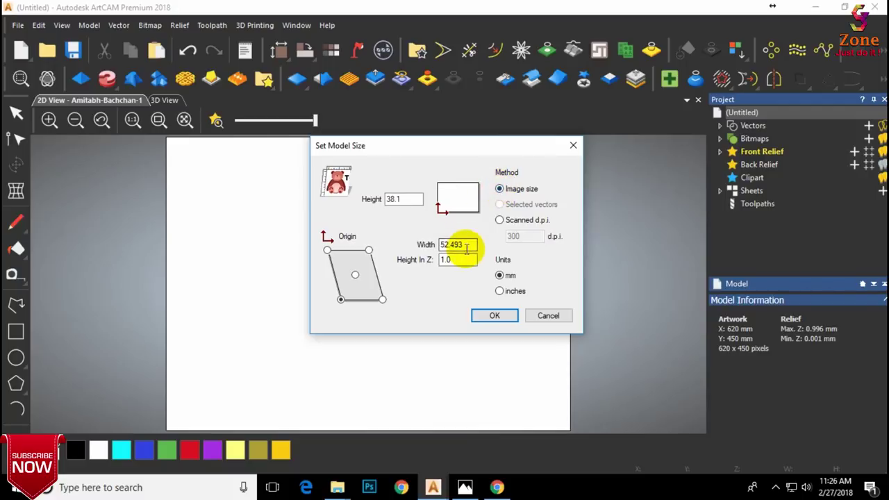
double_click(472, 245)
type("500")
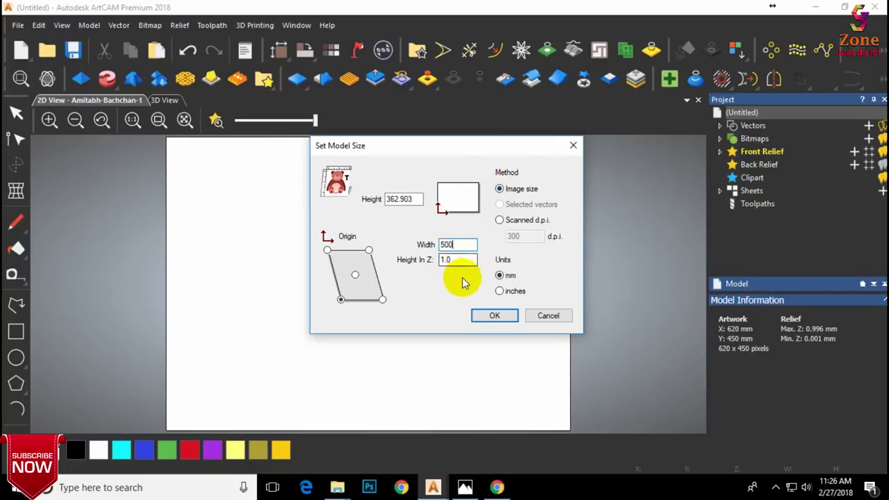
left_click(491, 315)
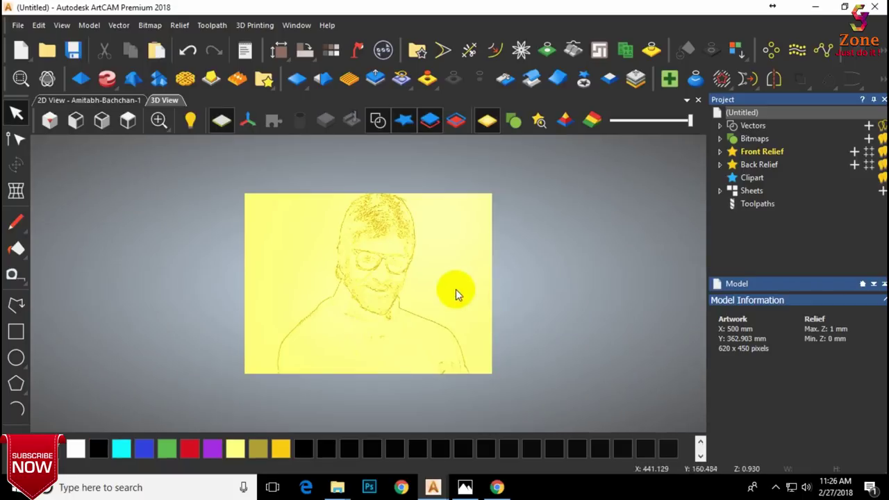
Examine the portrait relief in 3D and compare it with the source image in 2D.
scroll(382, 254, "up", 3)
scroll(381, 253, "down", 1)
left_click_drag(380, 253, 417, 298)
scroll(214, 165, "down", 1)
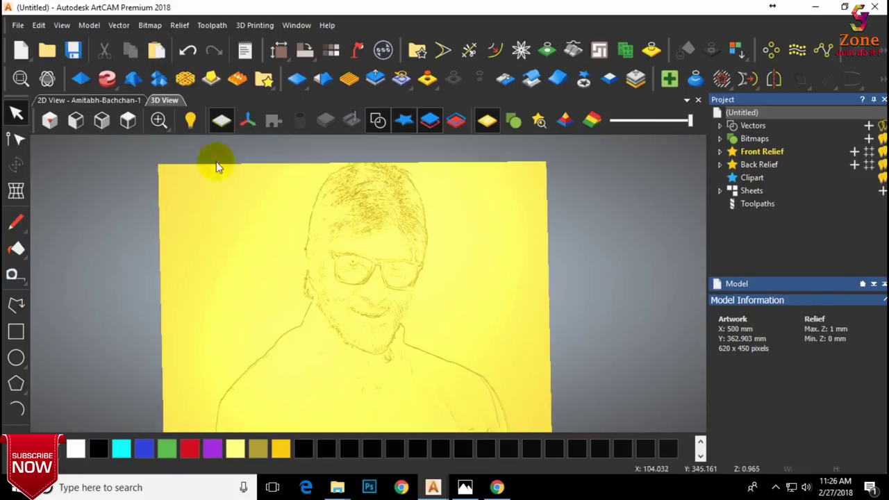
left_click(90, 100)
scroll(375, 250, "down", 2)
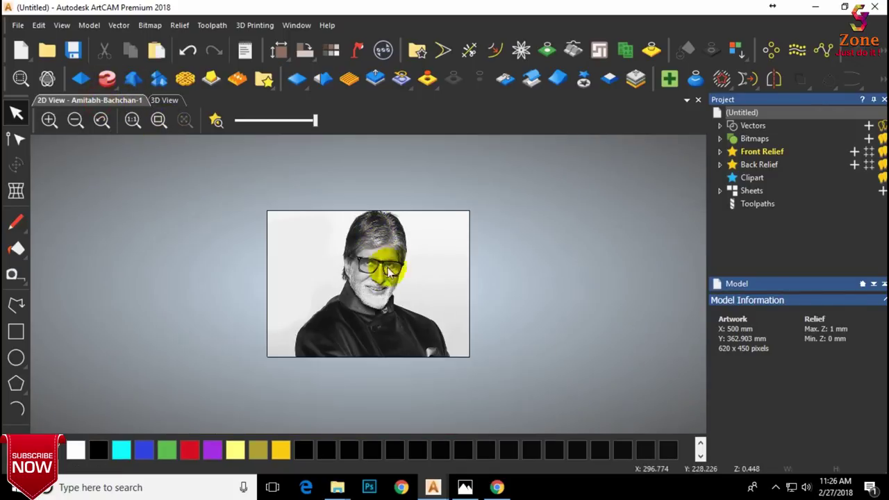
scroll(385, 273, "up", 2)
left_click(164, 100)
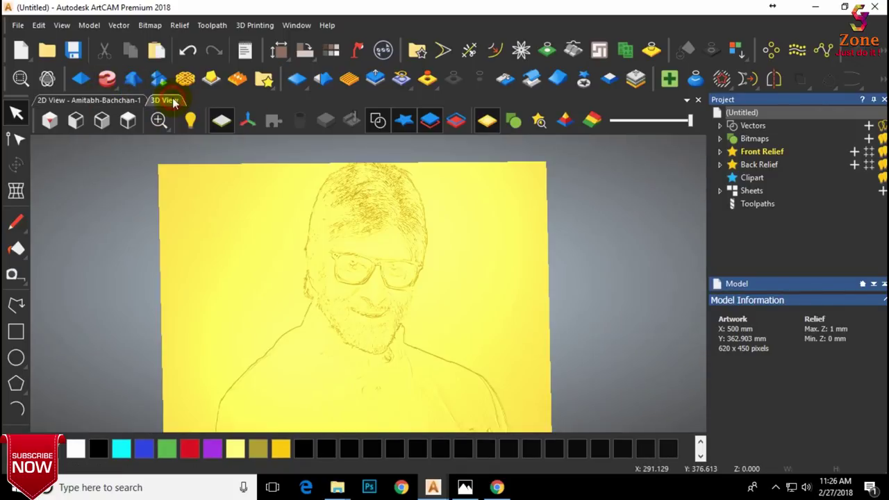
scroll(389, 269, "down", 1)
scroll(385, 326, "up", 1)
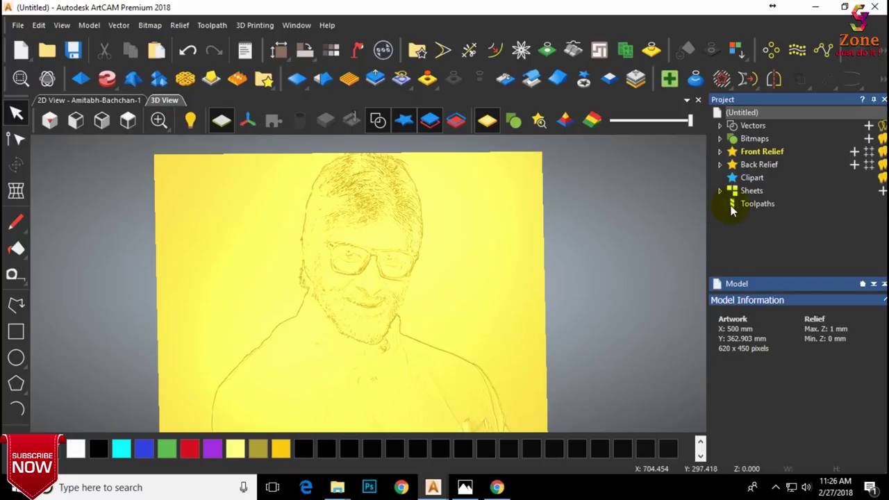
Start a Machine Relief toolpath for the whole relief with the V-Bit 32 mm 90 degree as finishing tool.
left_click(754, 206)
scroll(767, 389, "down", 1)
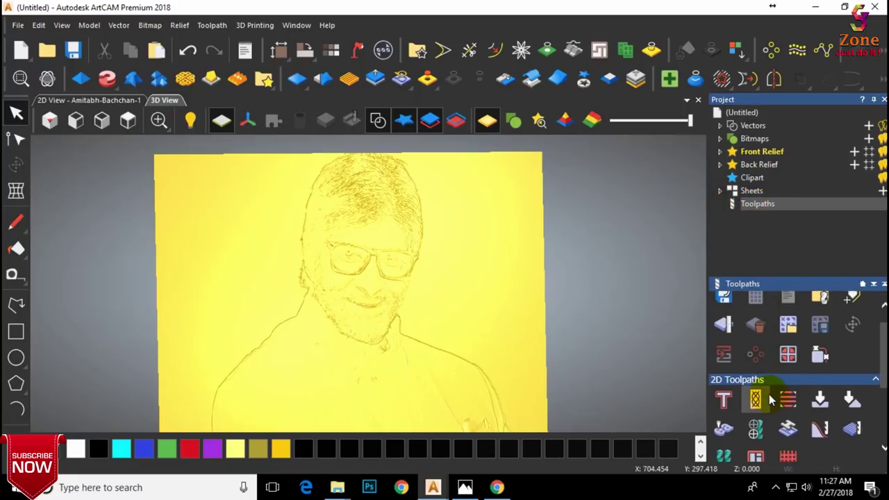
scroll(732, 406, "down", 3)
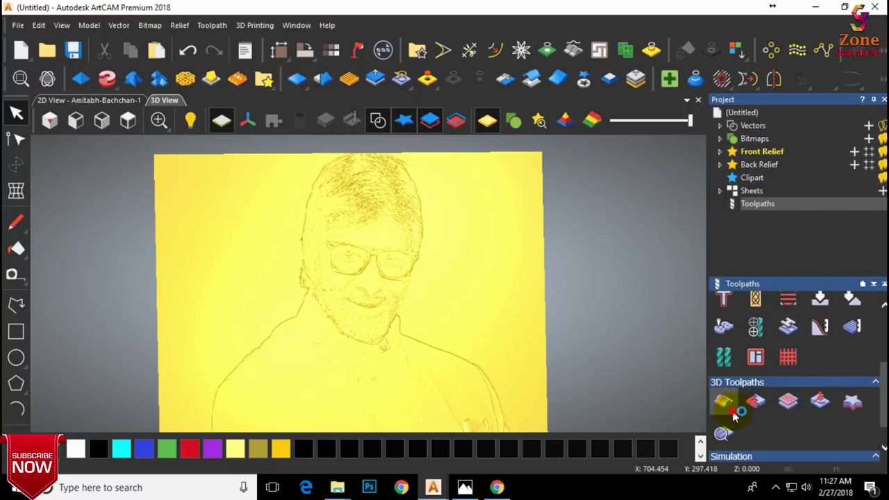
left_click(723, 401)
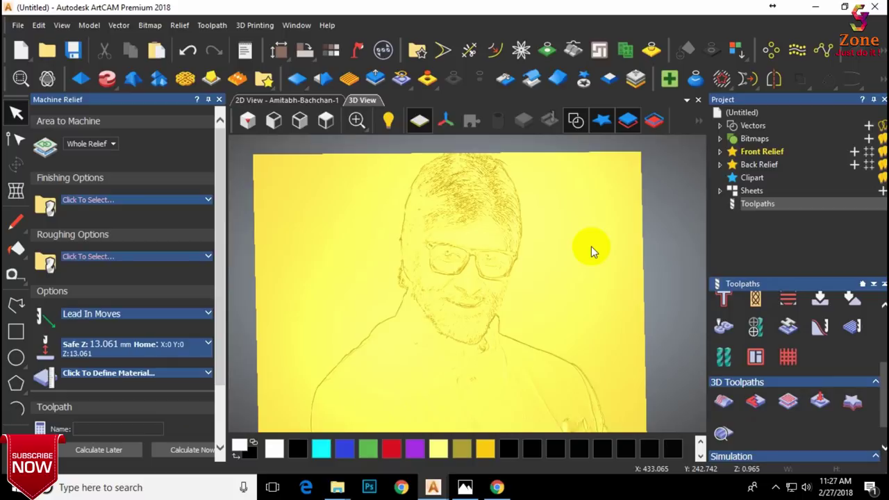
left_click(150, 200)
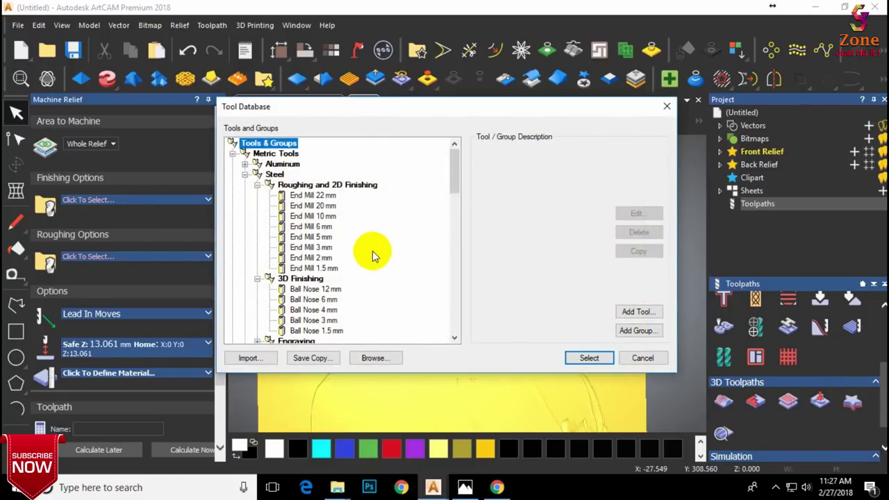
scroll(368, 252, "down", 6)
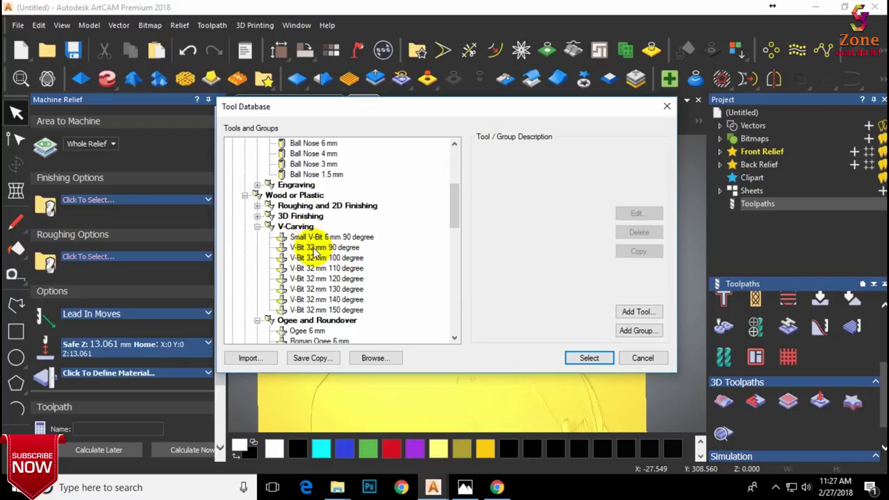
left_click(315, 248)
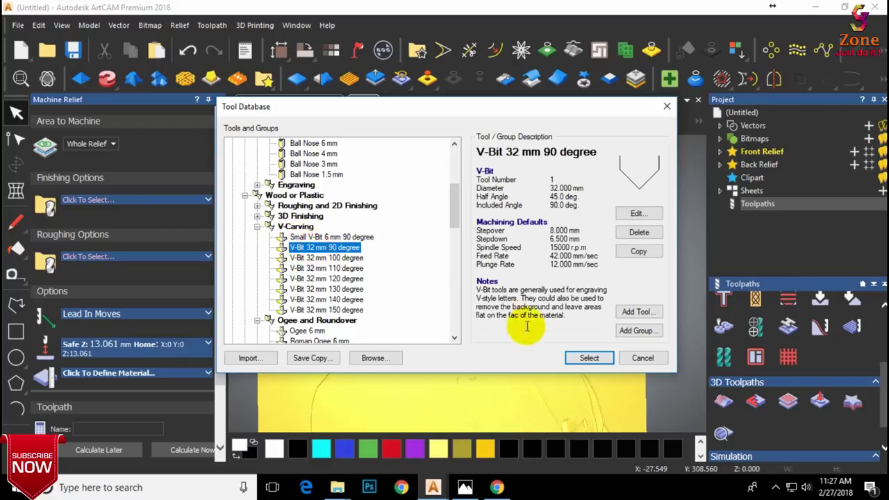
left_click(583, 361)
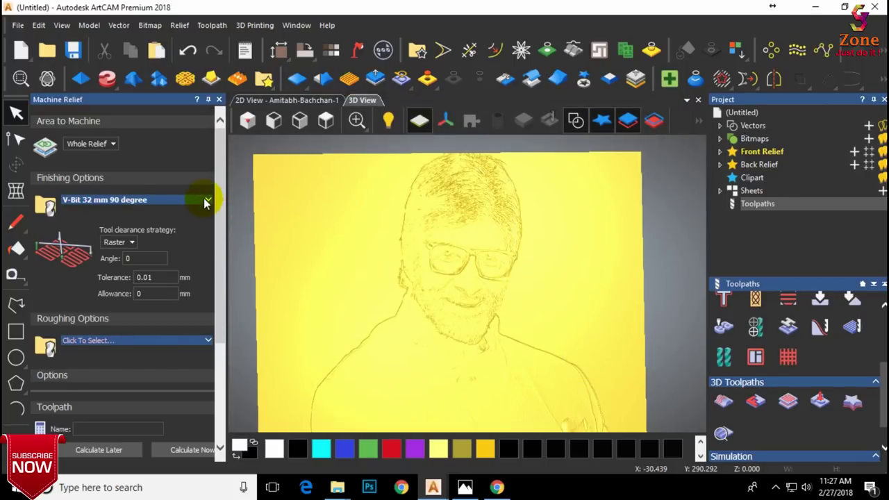
Set the finishing V-bit's stepover to 4 mm, feed rate to 150 mm/sec and plunge rate to 100 mm/sec.
left_click(206, 202)
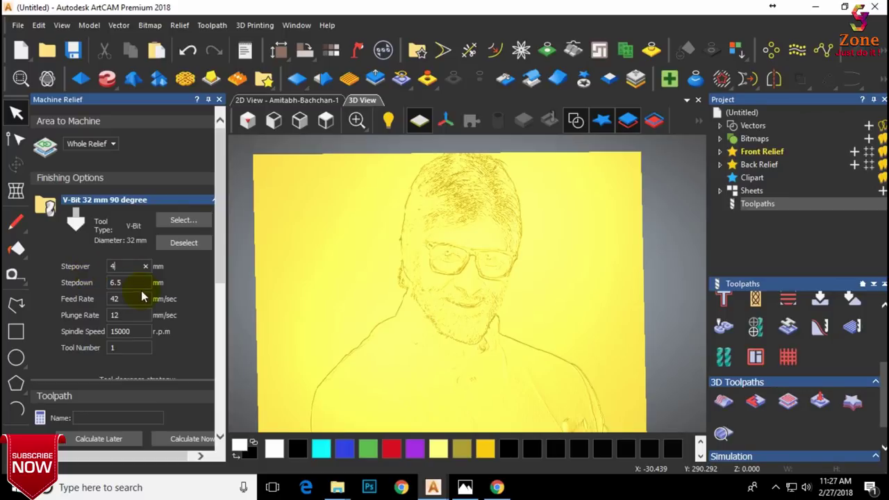
scroll(143, 305, "down", 2)
double_click(127, 247)
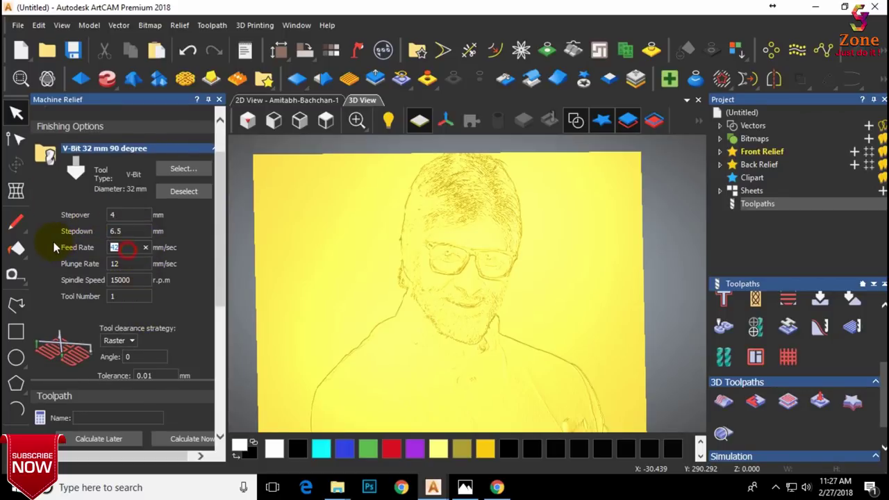
type("150")
left_click(130, 265)
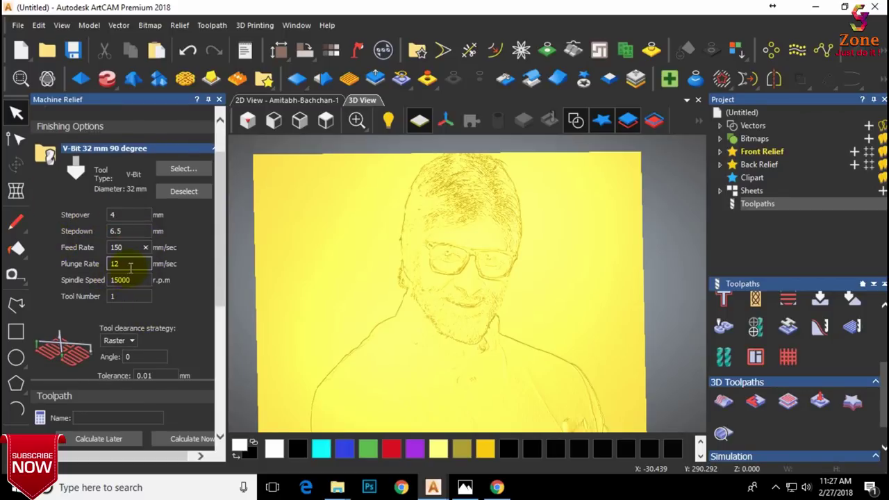
type("100")
Set the raster angle of the finishing pass to 45 degrees.
scroll(194, 330, "down", 4)
left_click(144, 252)
double_click(136, 253)
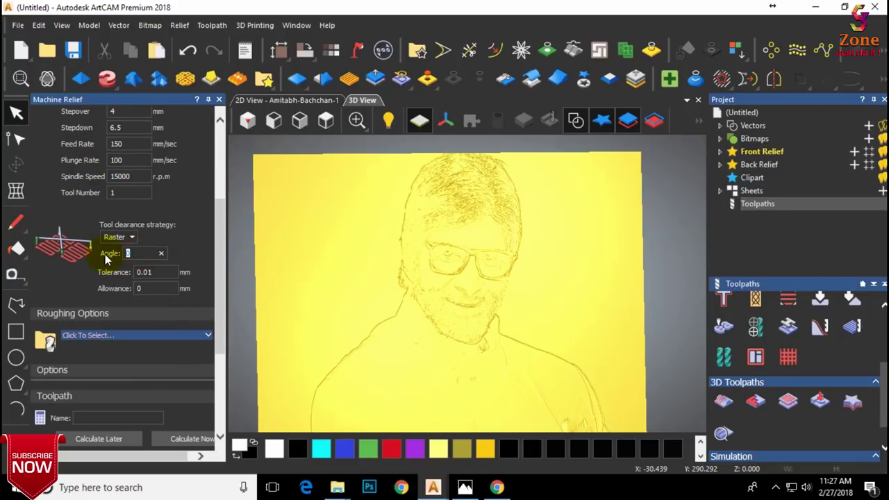
type("45")
Define the material thickness as 10 mm and calculate the relief toolpath immediately.
scroll(204, 333, "down", 4)
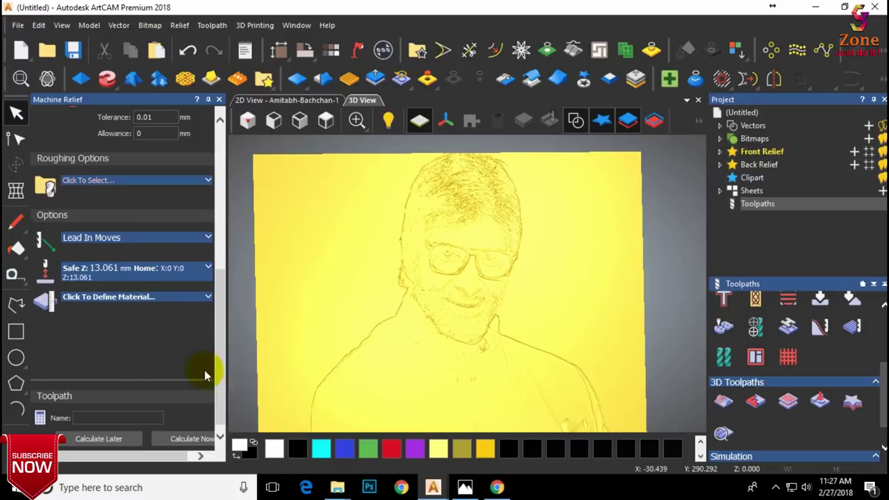
left_click(204, 298)
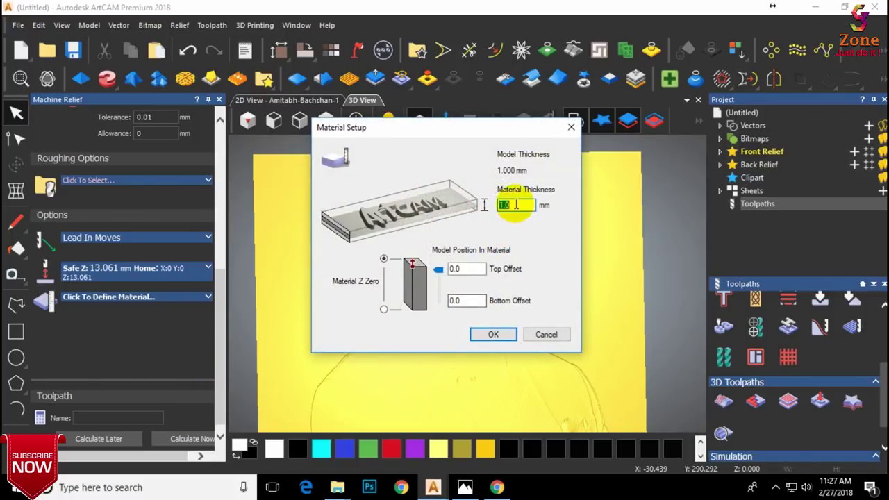
type("10")
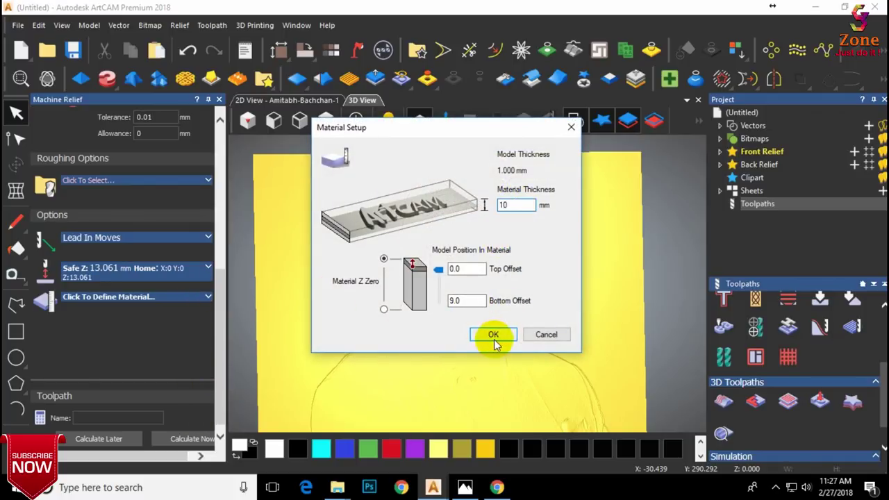
left_click(493, 337)
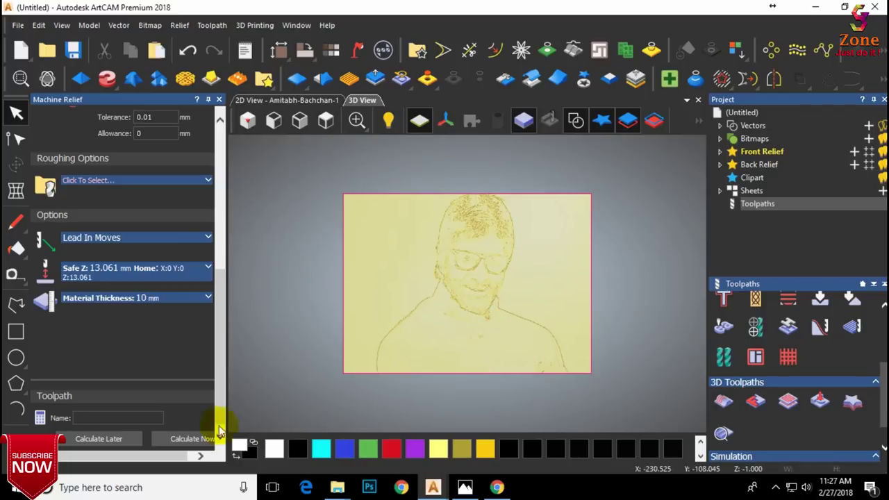
left_click(193, 439)
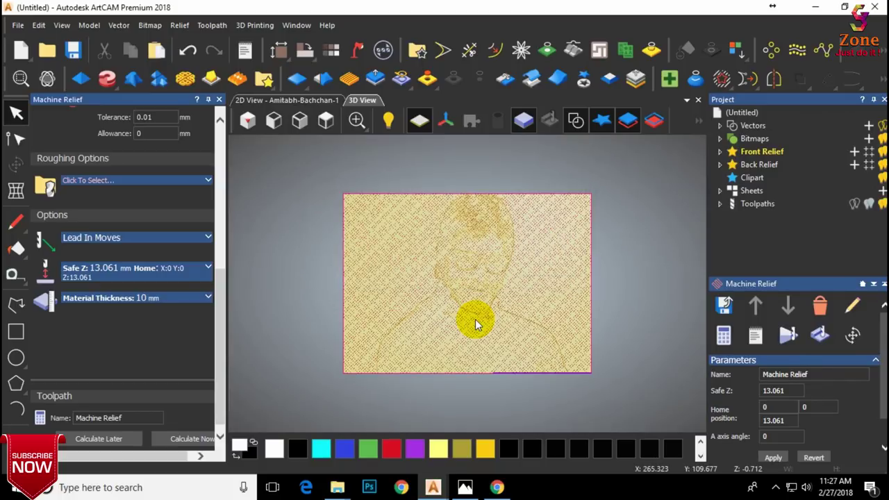
left_click(218, 99)
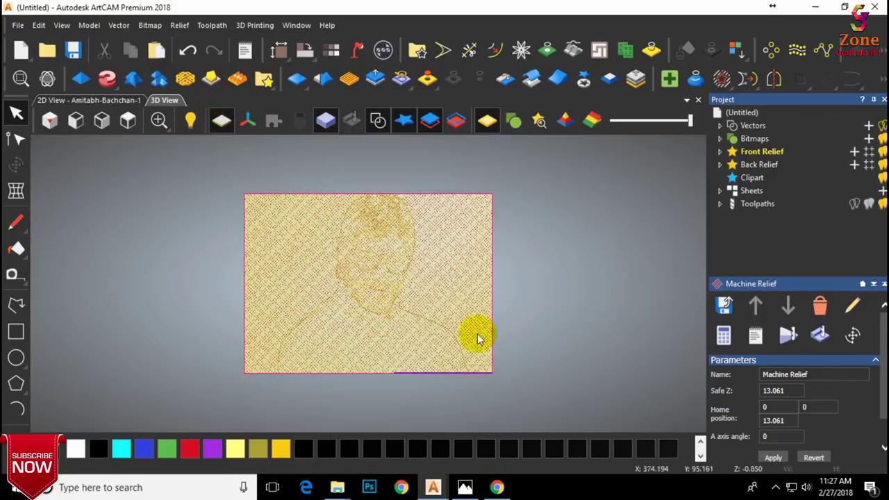
Simulate the relief toolpath on the whole model at Standard resolution with fast playback, and view the carved block from above.
left_click(788, 335)
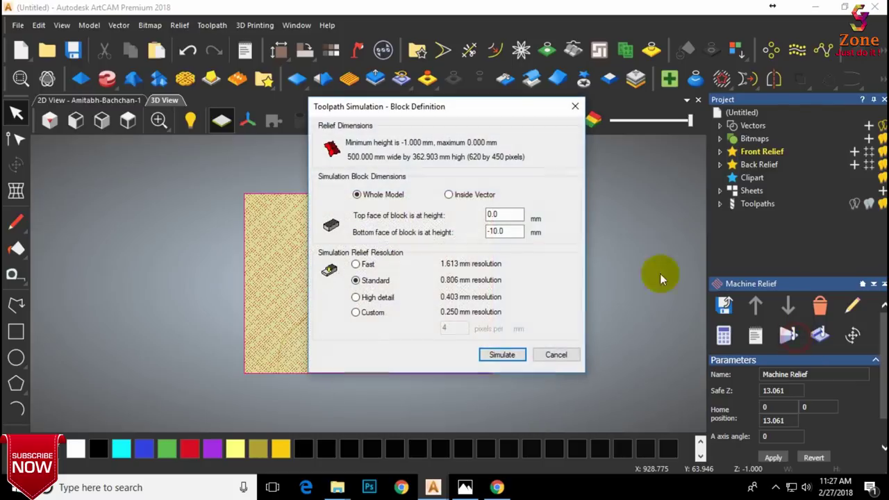
left_click(489, 356)
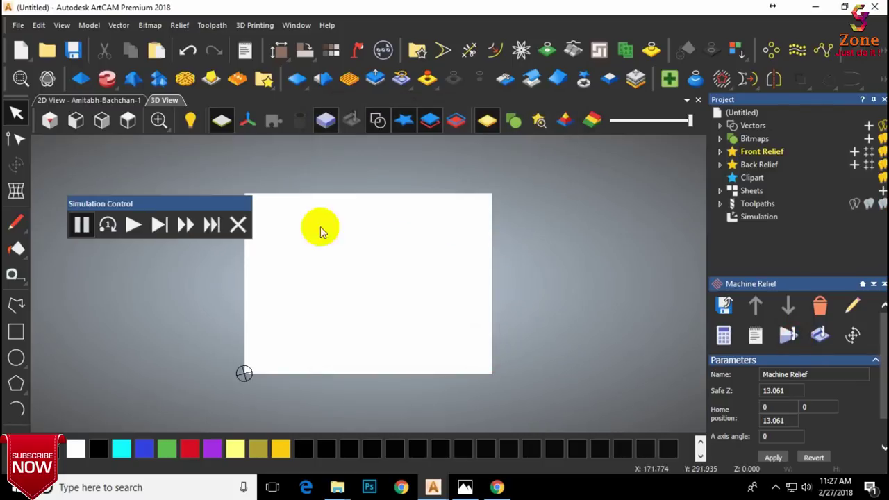
left_click(50, 121)
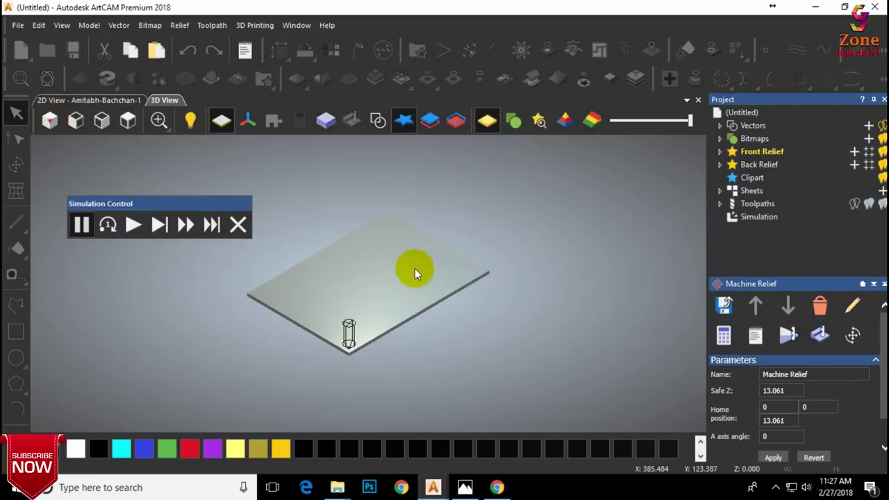
left_click(185, 222)
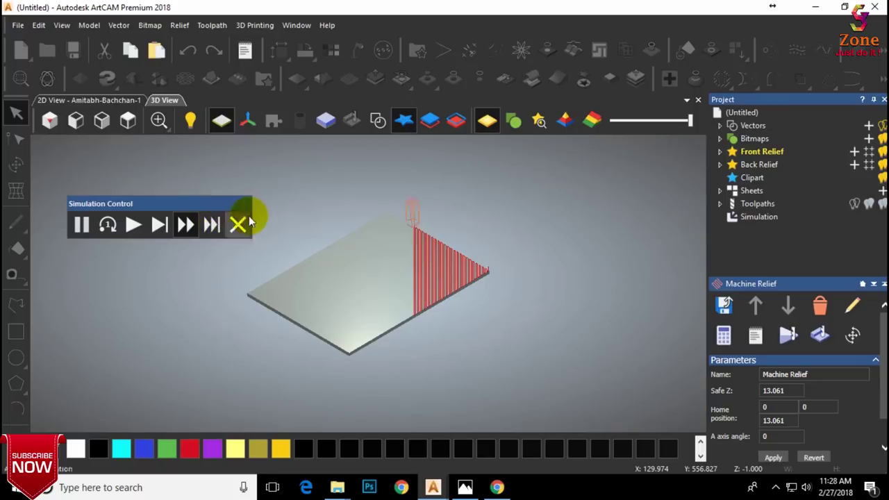
scroll(421, 266, "up", 3)
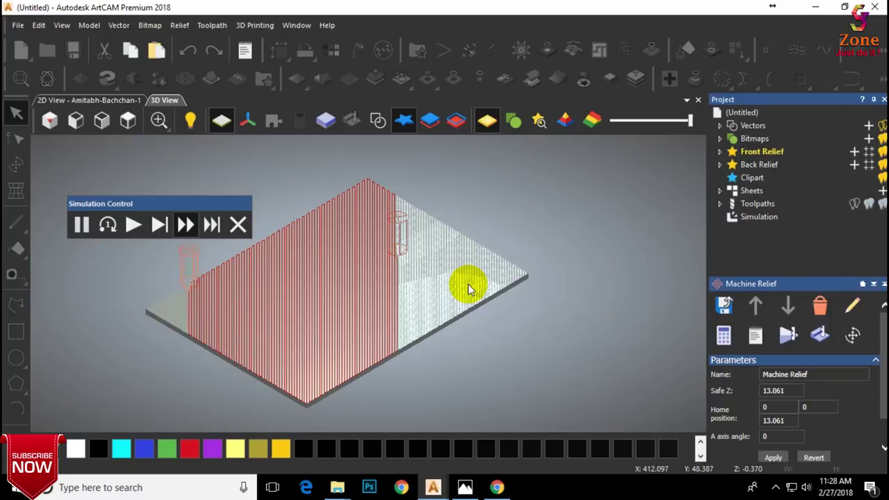
left_click_drag(468, 284, 402, 385)
left_click(128, 120)
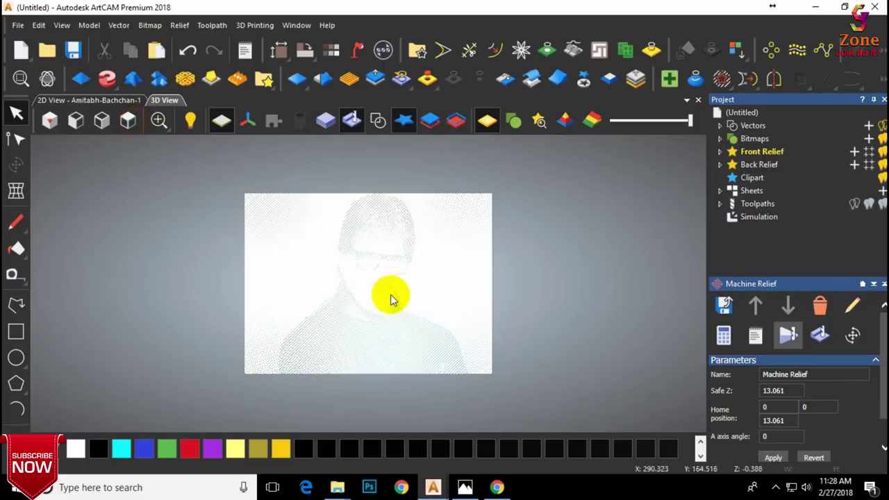
Apply the Beech (H) material to the simulated relief block.
left_click_drag(386, 316, 506, 264)
scroll(368, 254, "up", 3)
scroll(370, 258, "down", 1)
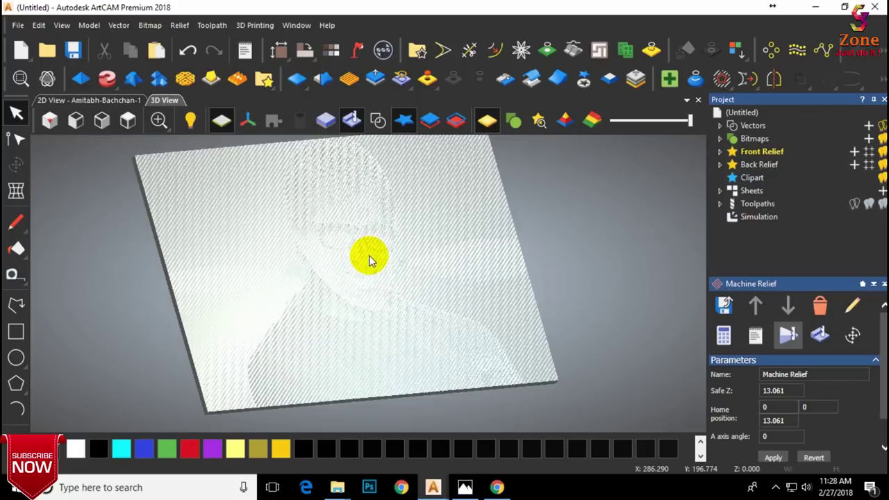
left_click_drag(371, 257, 567, 260)
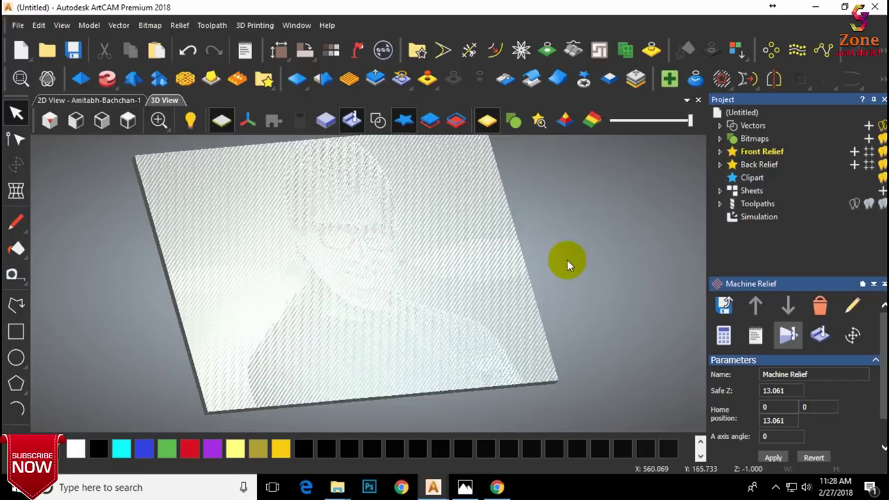
left_click(760, 218)
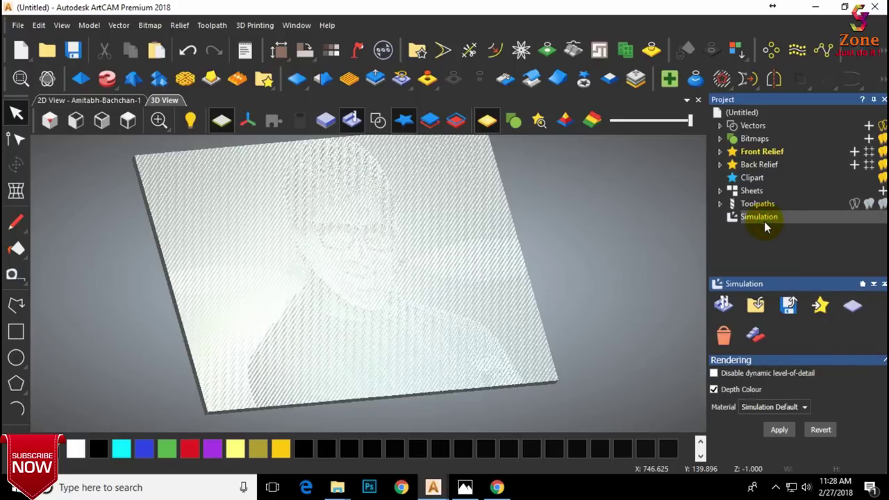
left_click(795, 406)
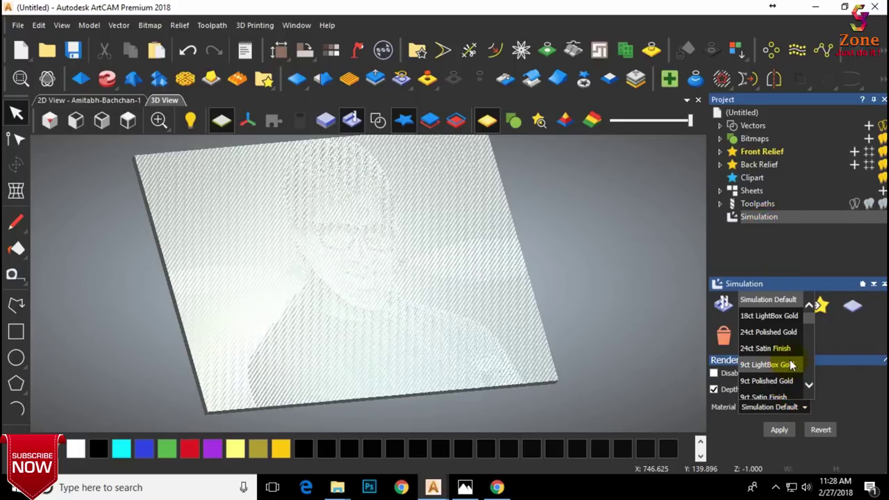
scroll(790, 368, "down", 3)
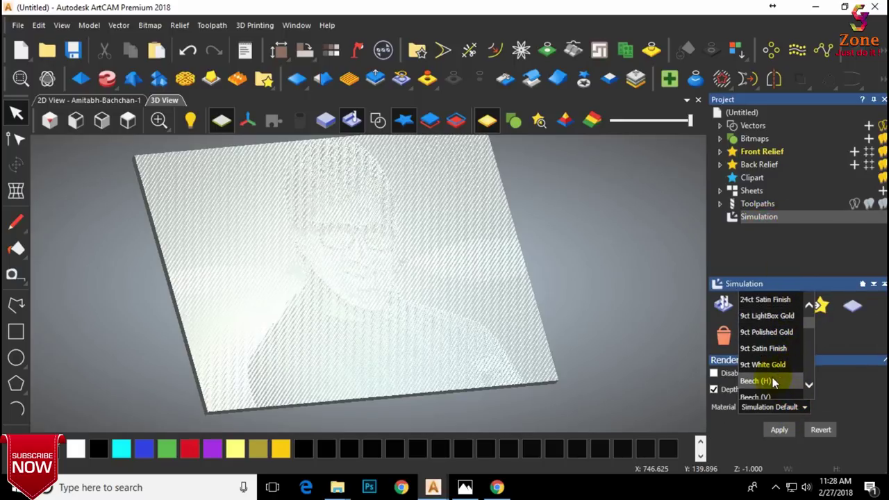
left_click(760, 380)
left_click(778, 430)
Examine the carved lines of the beech simulation around the portrait's face, close up and from different angles.
left_click_drag(416, 243, 295, 340)
scroll(347, 301, "up", 10)
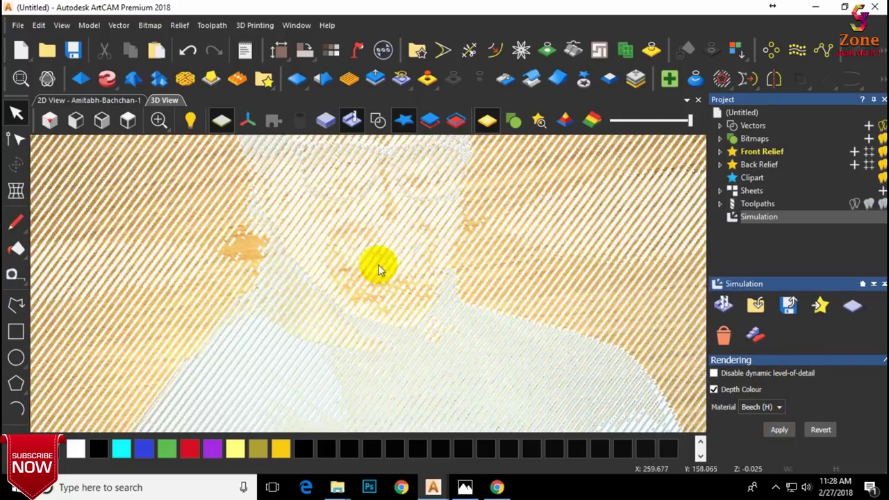
key("1")
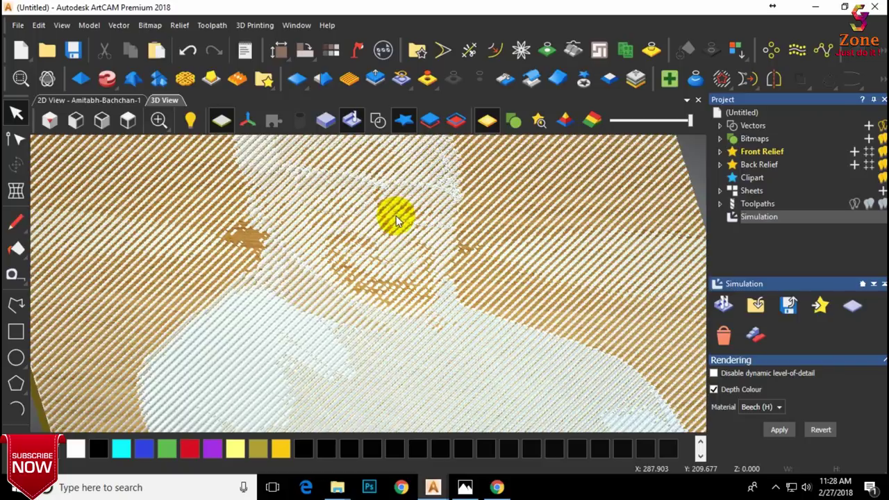
scroll(396, 218, "up", 5)
scroll(404, 261, "down", 8)
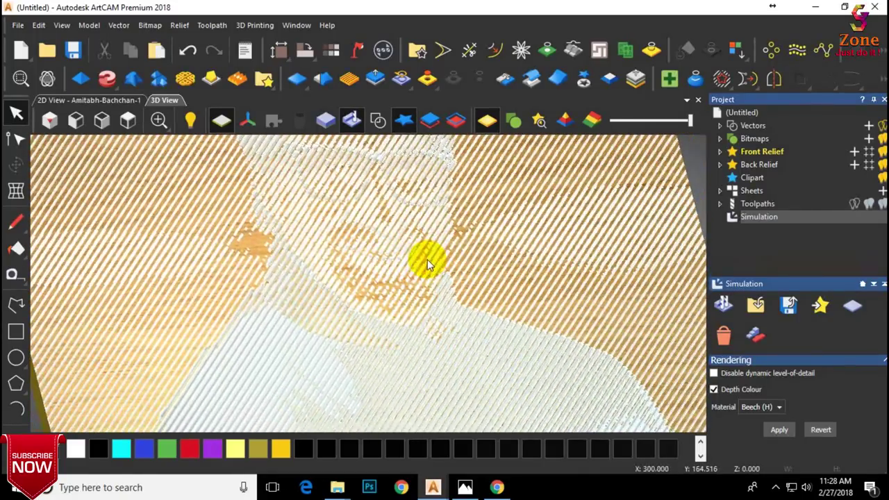
left_click_drag(427, 258, 305, 294)
scroll(371, 239, "up", 3)
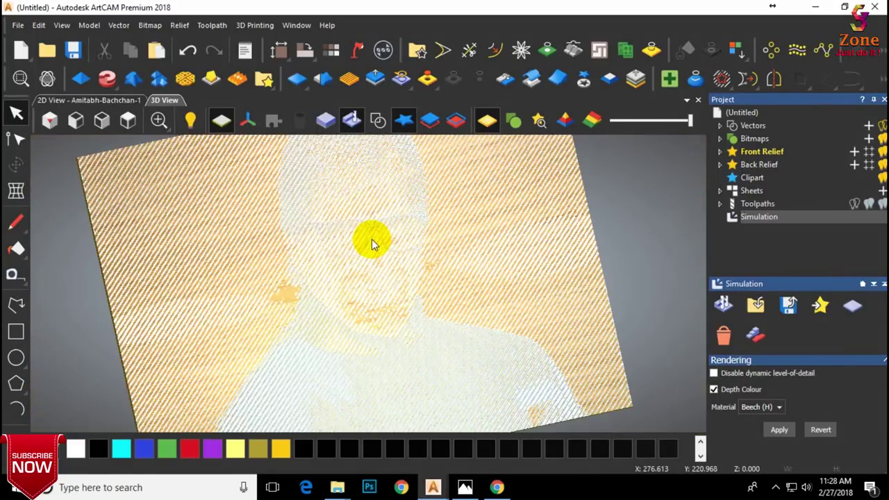
Edit the Machine Relief toolpath to use a 5 mm stepover for the V-bit, and recalculate it immediately.
left_click(720, 203)
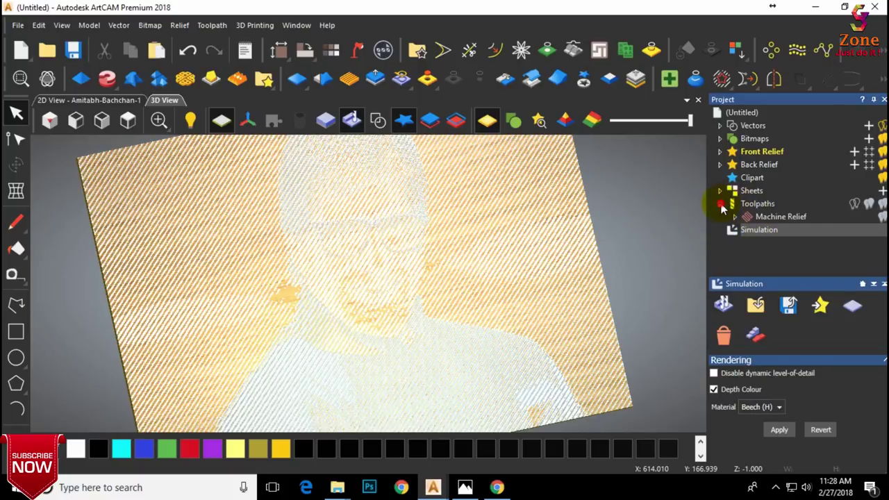
left_click(764, 216)
right_click(765, 216)
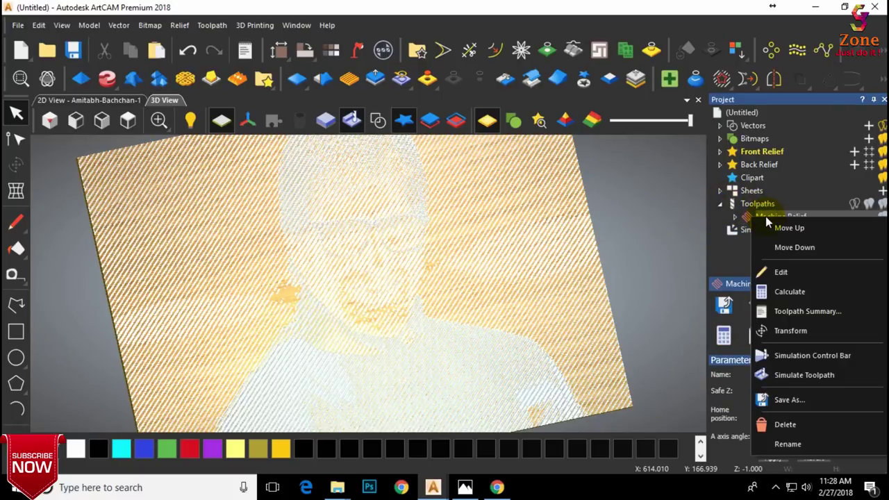
left_click(791, 271)
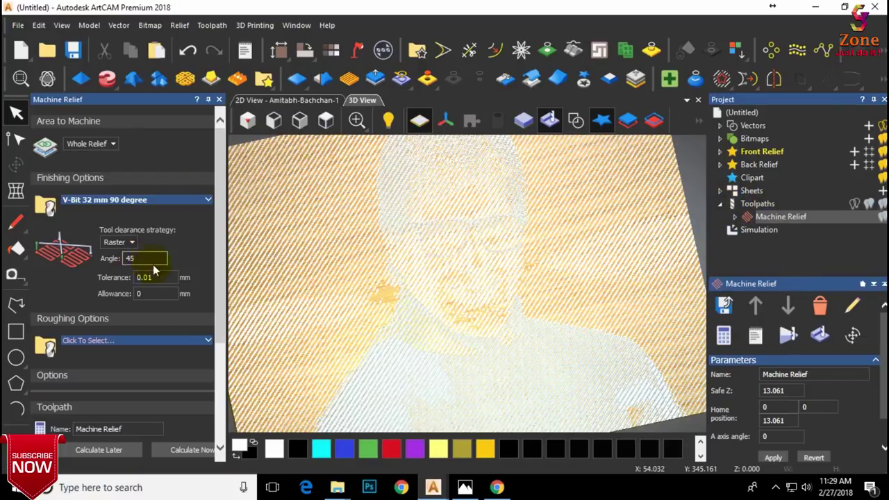
left_click(188, 200)
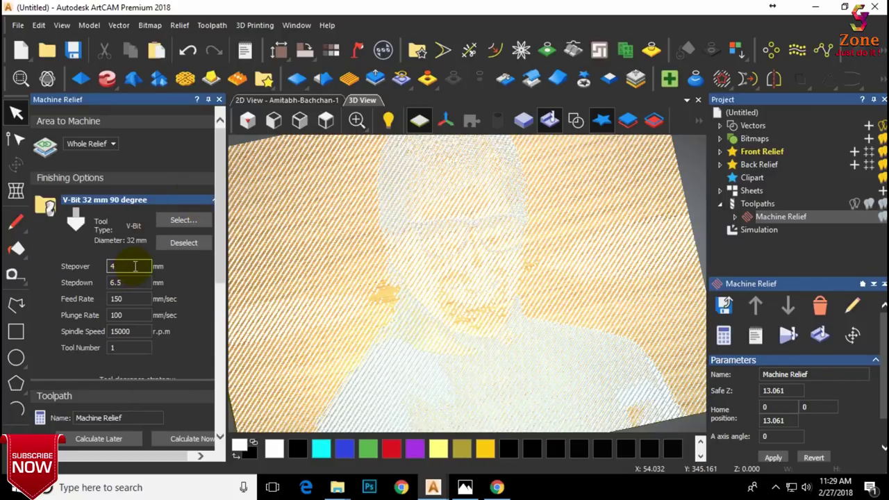
type("5")
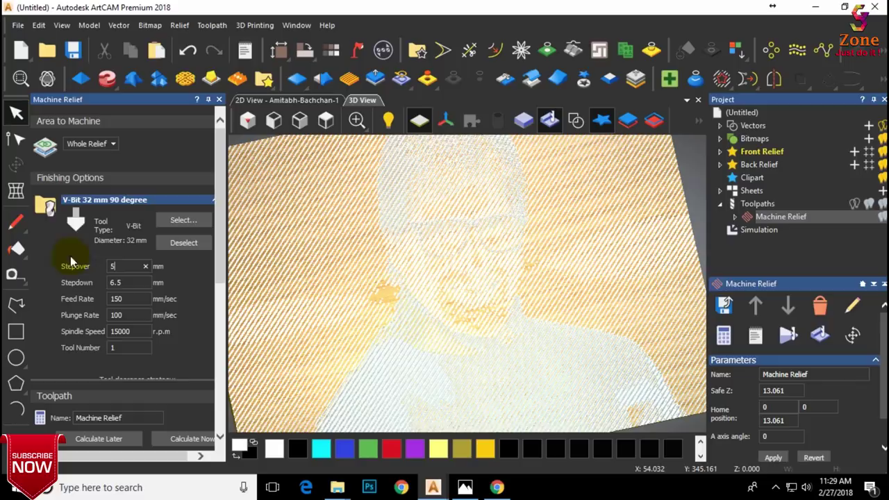
left_click(182, 439)
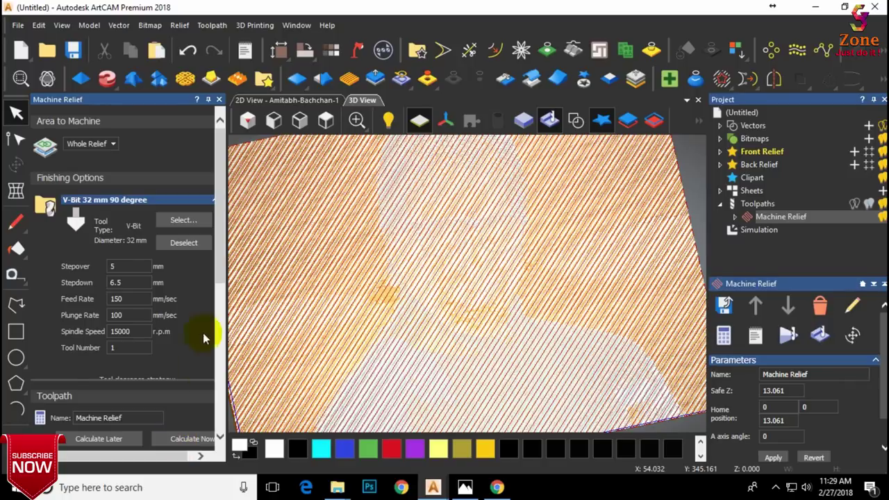
left_click(220, 100)
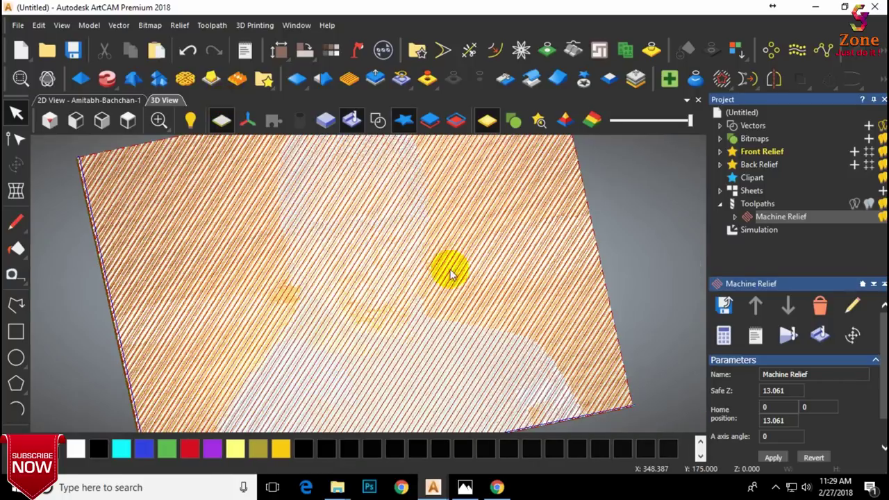
Delete the existing toolpath simulation.
scroll(449, 268, "down", 3)
left_click(750, 231)
right_click(750, 232)
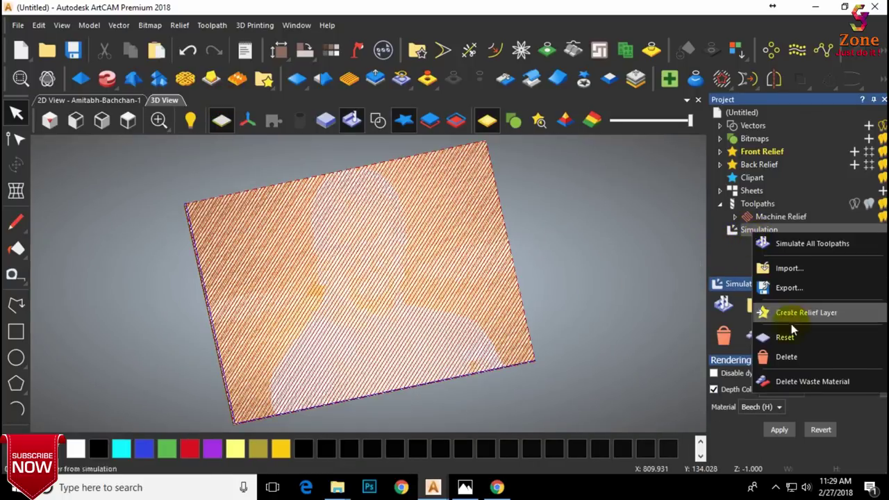
left_click(792, 357)
Simulate the recalculated Machine Relief toolpath on the whole model at Standard resolution with fast playback.
left_click(787, 332)
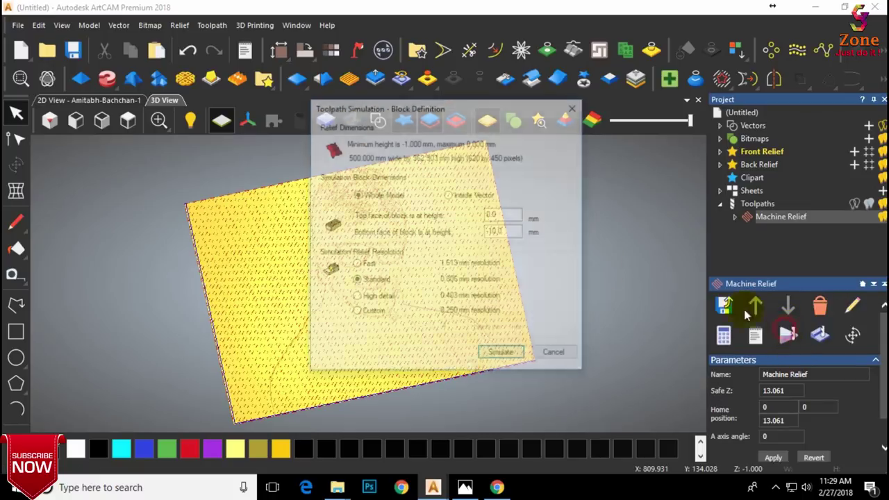
left_click(491, 352)
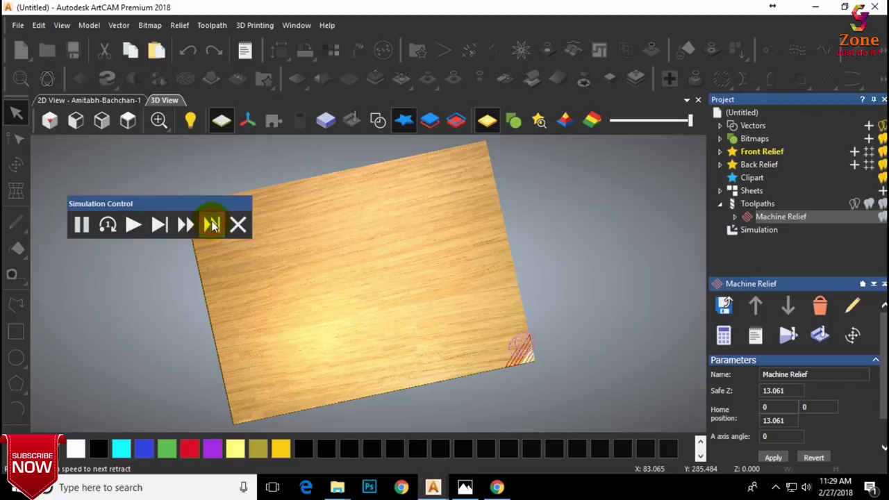
scroll(504, 355, "up", 3)
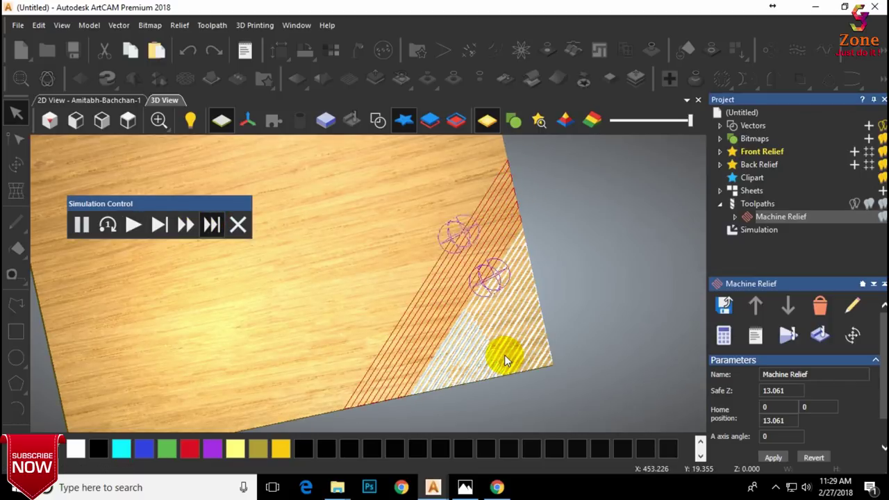
scroll(504, 355, "down", 3)
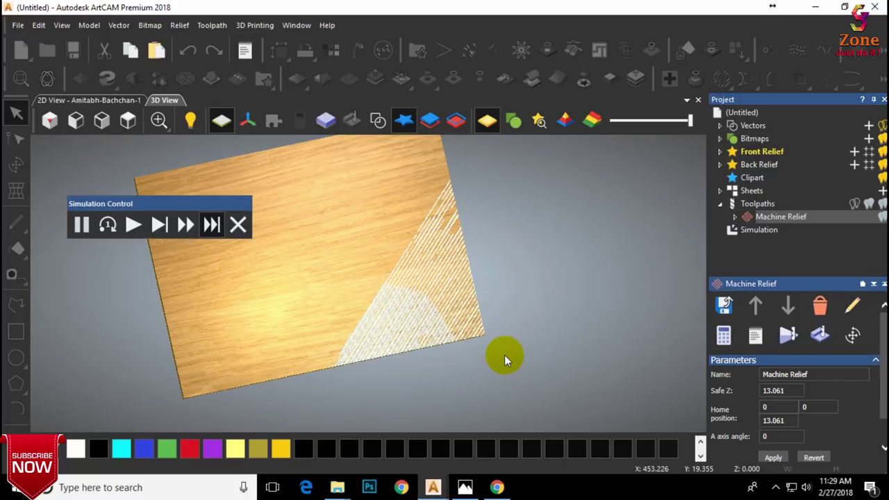
left_click(240, 225)
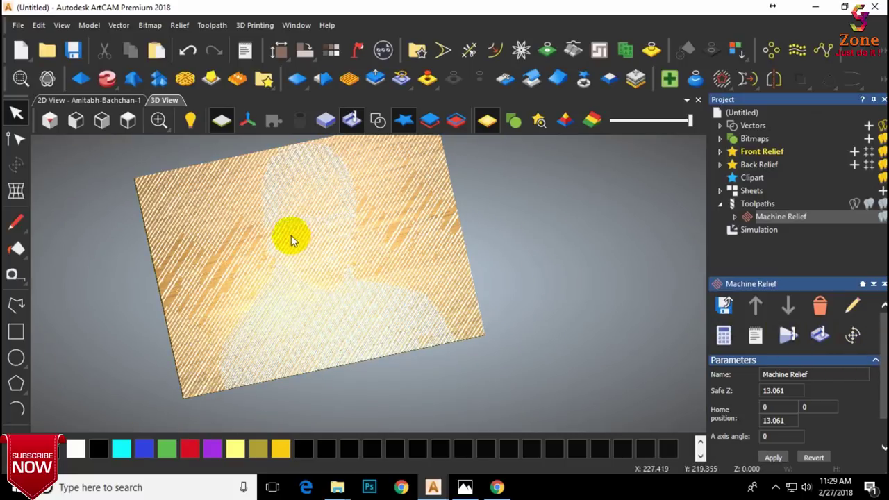
Colour the carved grooves of the simulation black.
scroll(306, 255, "up", 5)
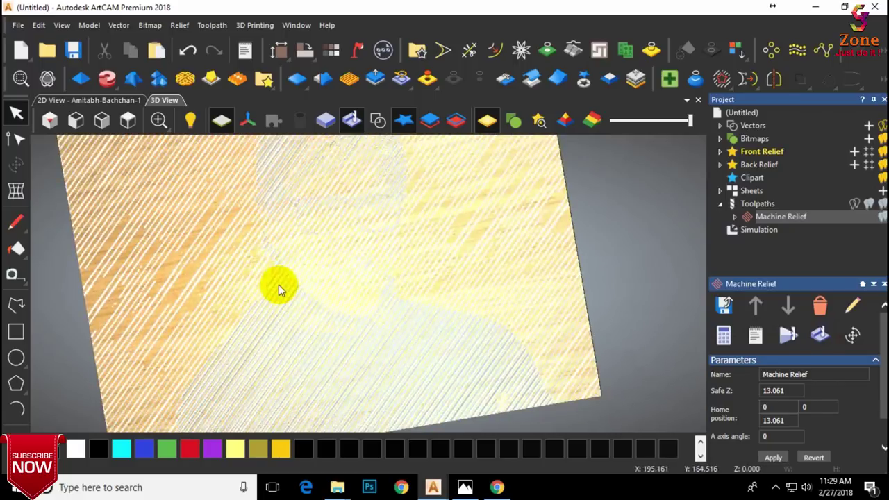
scroll(278, 287, "down", 5)
left_click_drag(396, 297, 343, 249)
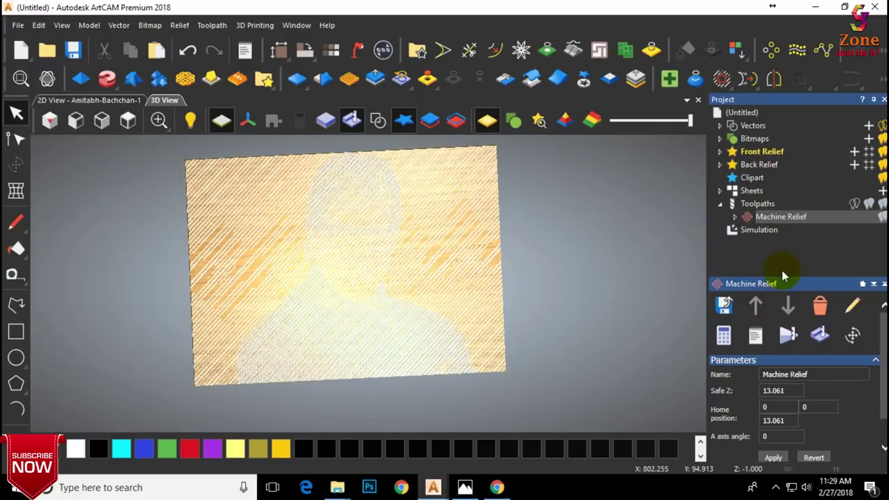
left_click(772, 234)
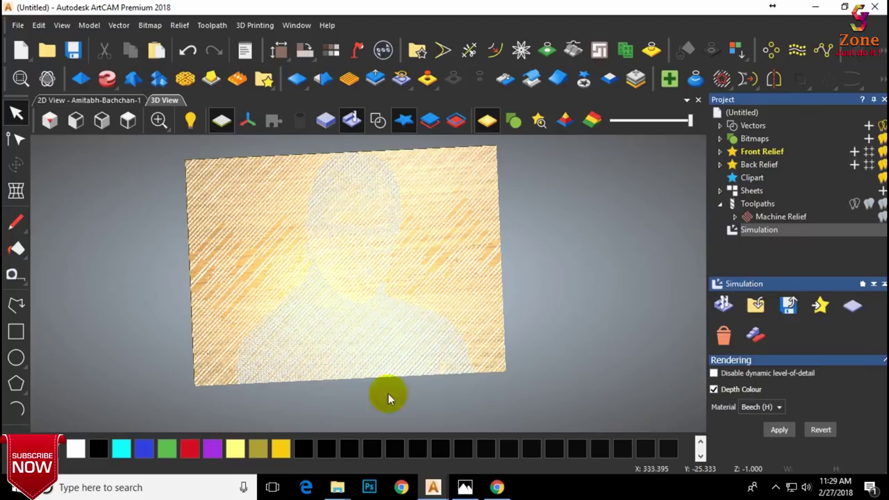
left_click(102, 449)
Examine the black-grooved portrait carving in top and isometric views, including the face close up.
left_click_drag(347, 277, 410, 275)
left_click(127, 120)
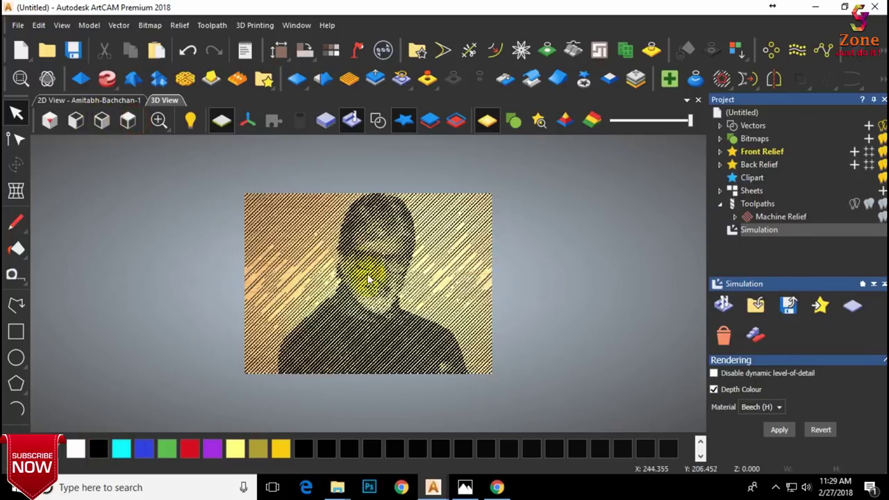
scroll(375, 285, "up", 3)
left_click(49, 120)
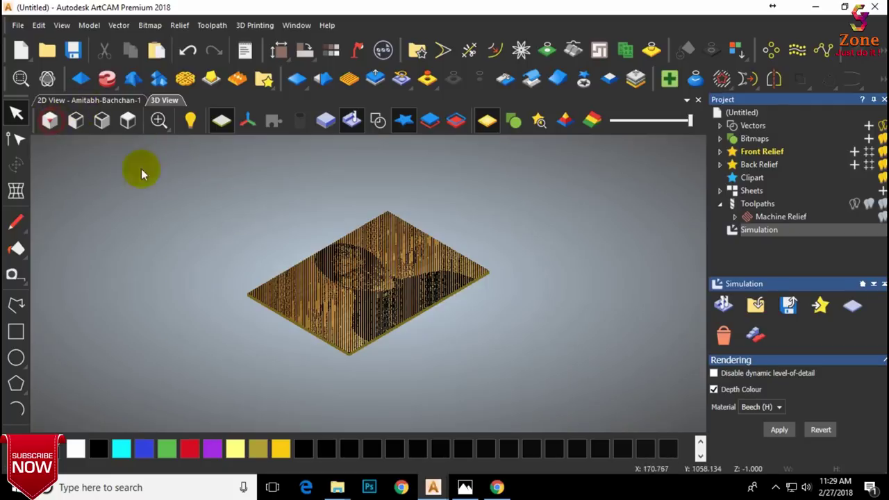
left_click_drag(375, 290, 483, 354)
scroll(381, 281, "up", 3)
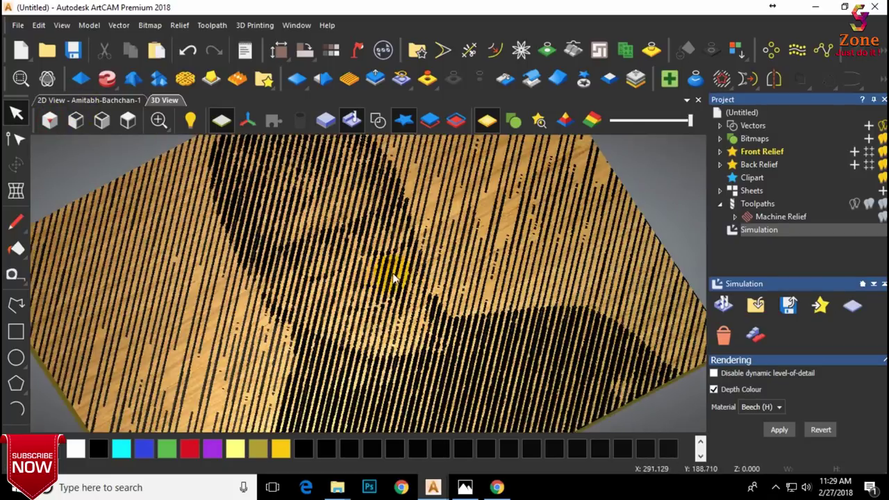
scroll(383, 301, "down", 3)
left_click(126, 123)
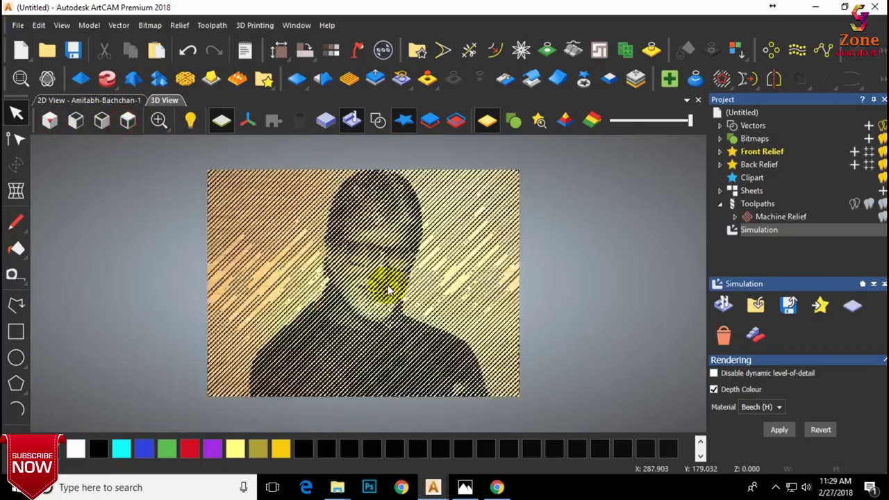
scroll(387, 291, "down", 2)
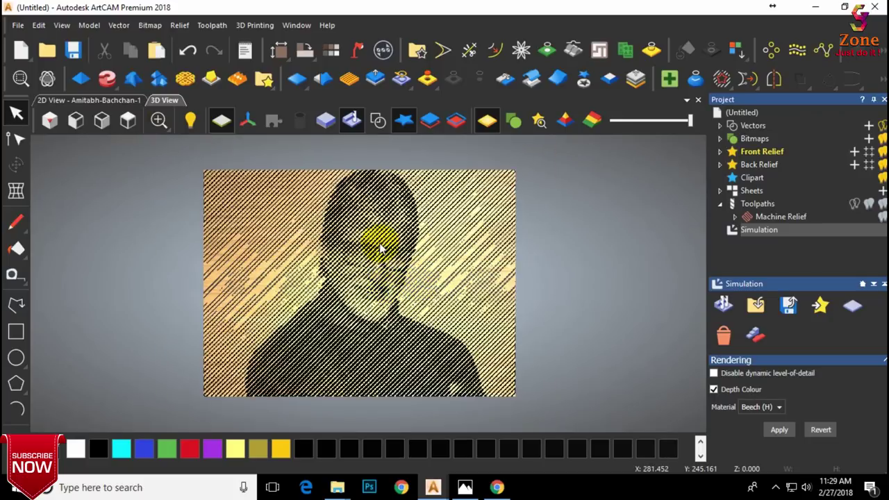
Start a new model from the Bollywood actress wallpaper image in Downloads, discarding the changes to the current model.
left_click(20, 26)
mouse_move(35, 44)
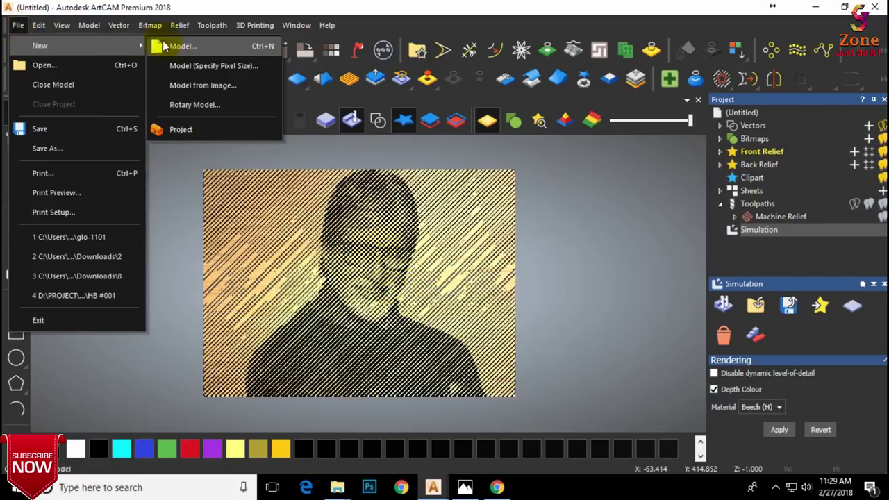
left_click(208, 88)
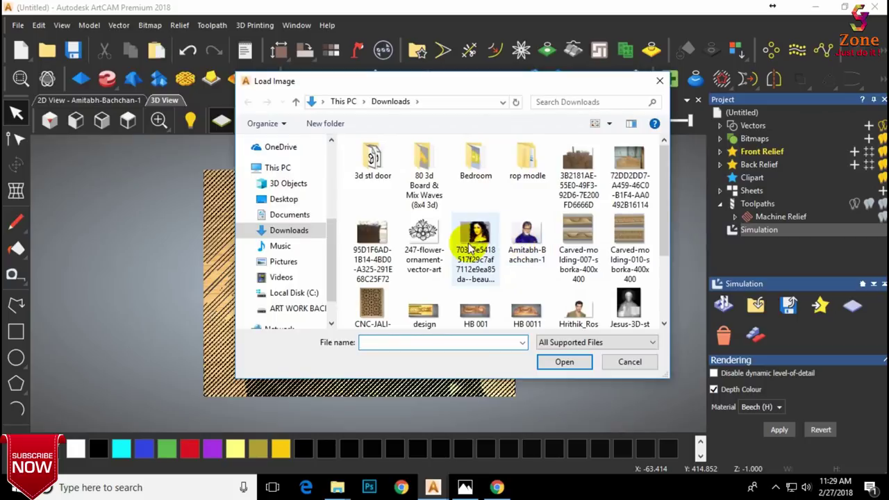
left_click(472, 240)
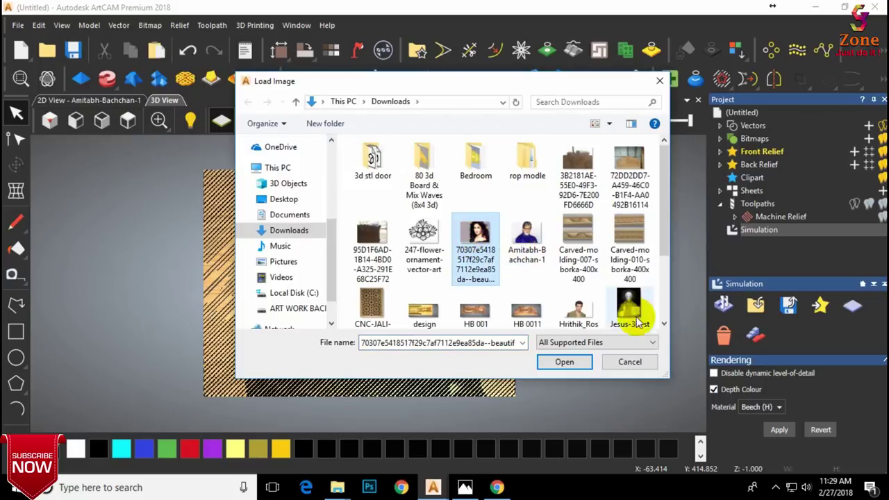
left_click(584, 363)
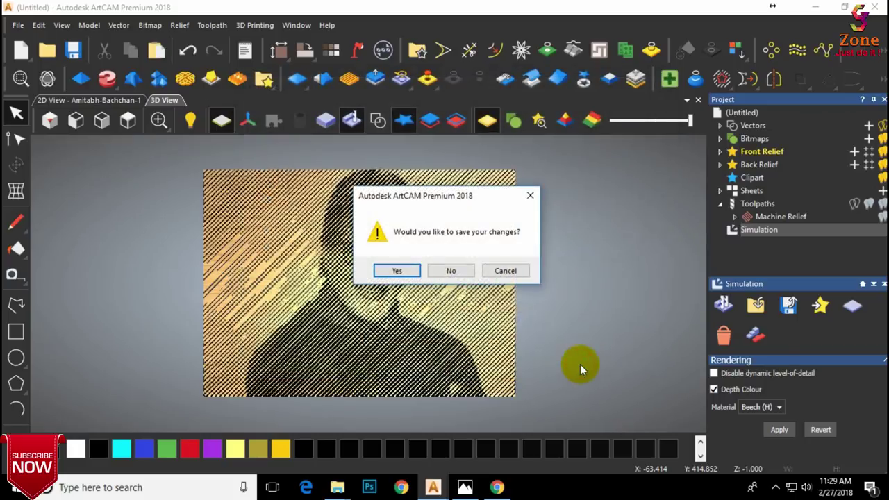
left_click(450, 271)
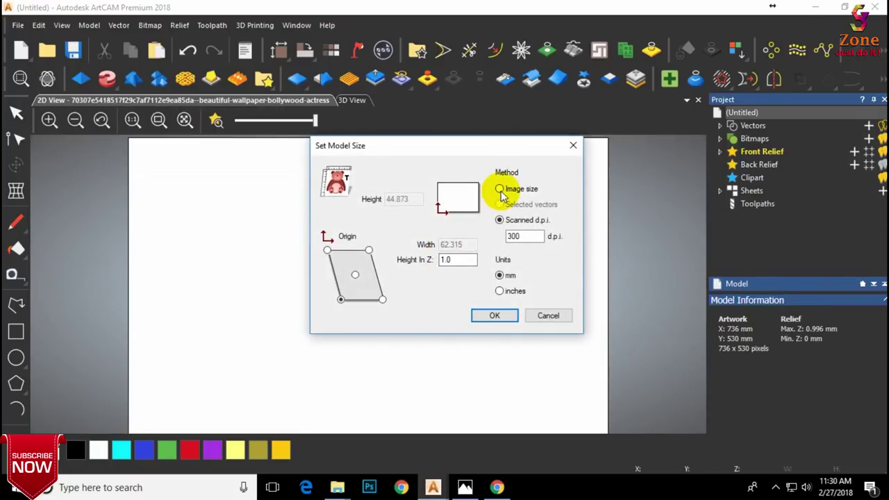
Size the new model by image size with a width of 400 mm.
left_click(500, 188)
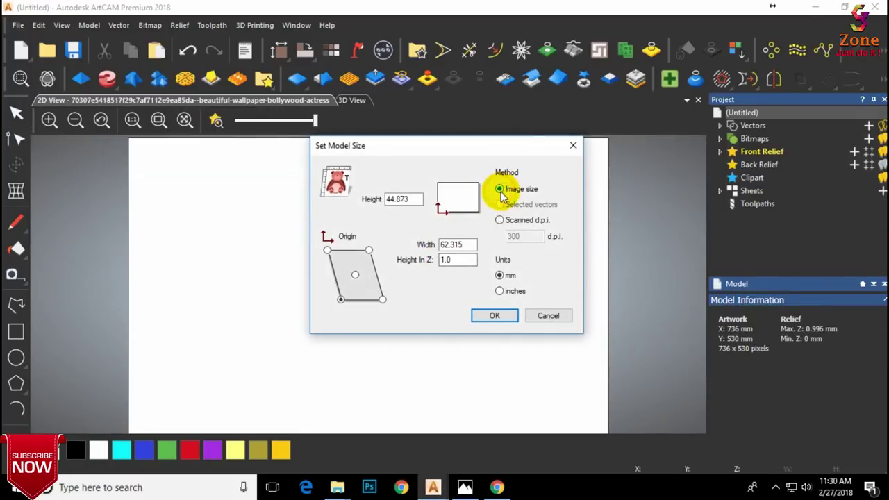
double_click(457, 245)
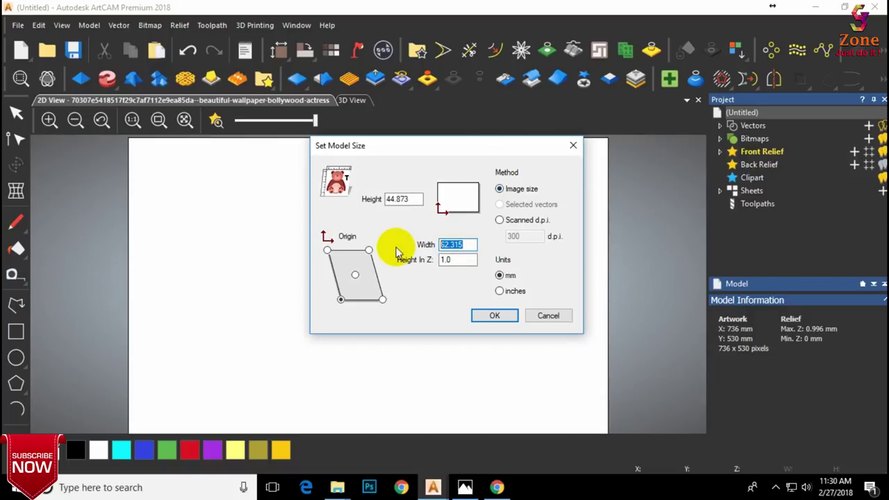
type("4")
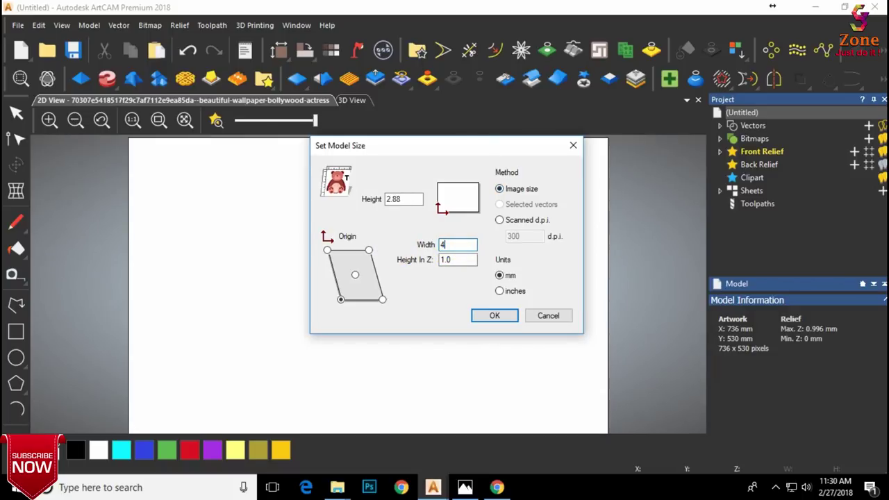
type("00")
left_click(495, 315)
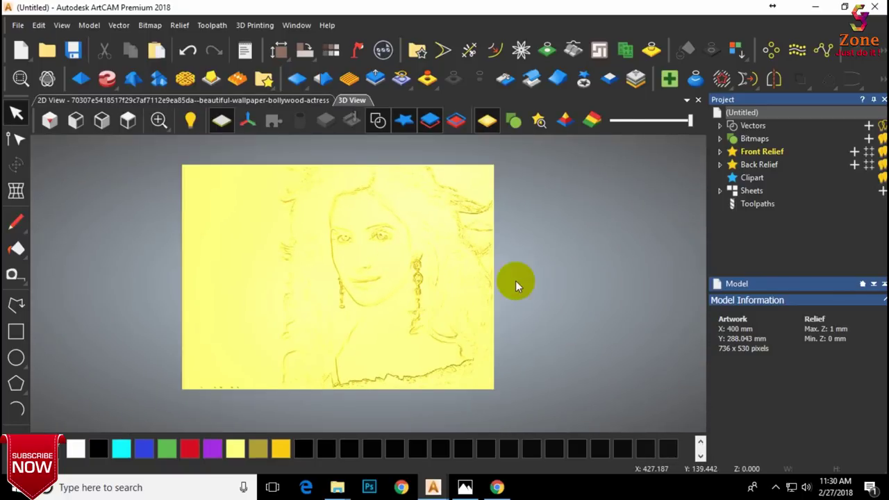
Start a Machine Relief toolpath for the whole relief and choose the V-Bit 32 mm 90 degree as finishing tool.
left_click(750, 207)
scroll(763, 420, "down", 5)
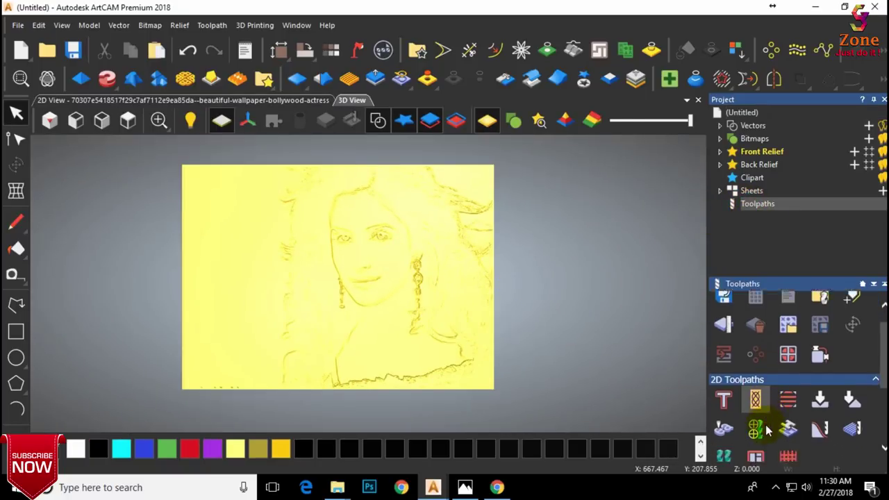
left_click(722, 375)
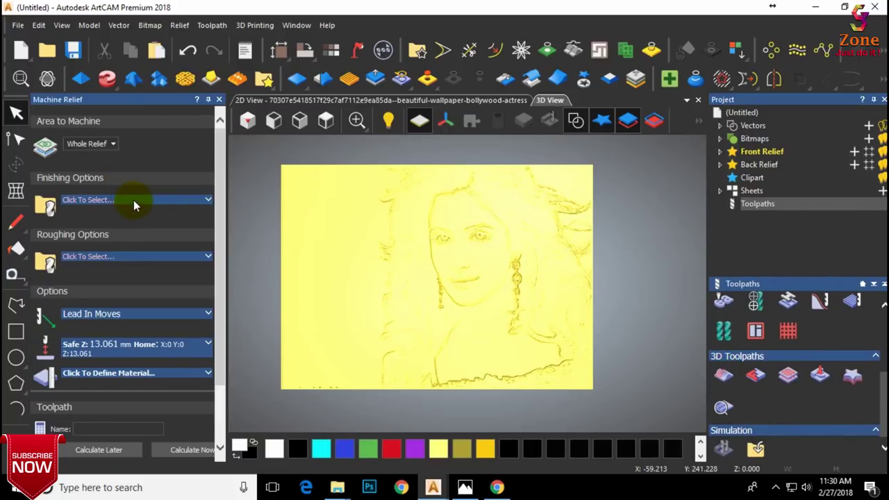
left_click(133, 200)
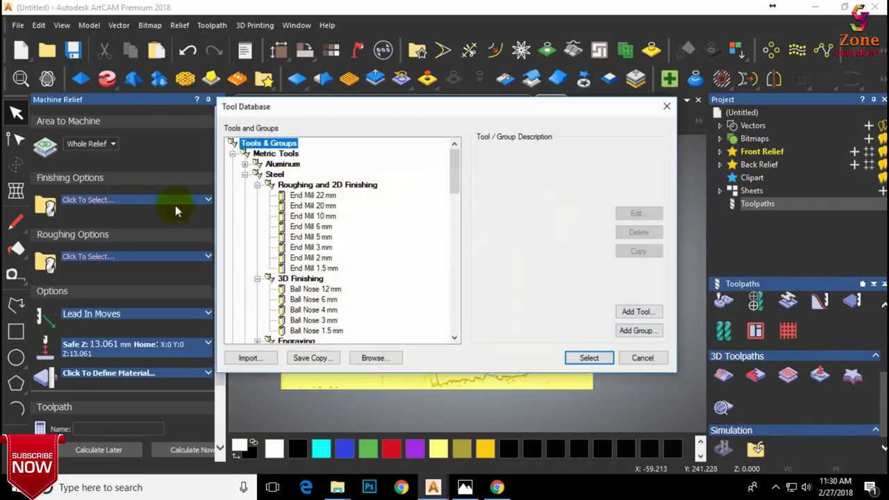
scroll(368, 294, "down", 4)
left_click(311, 279)
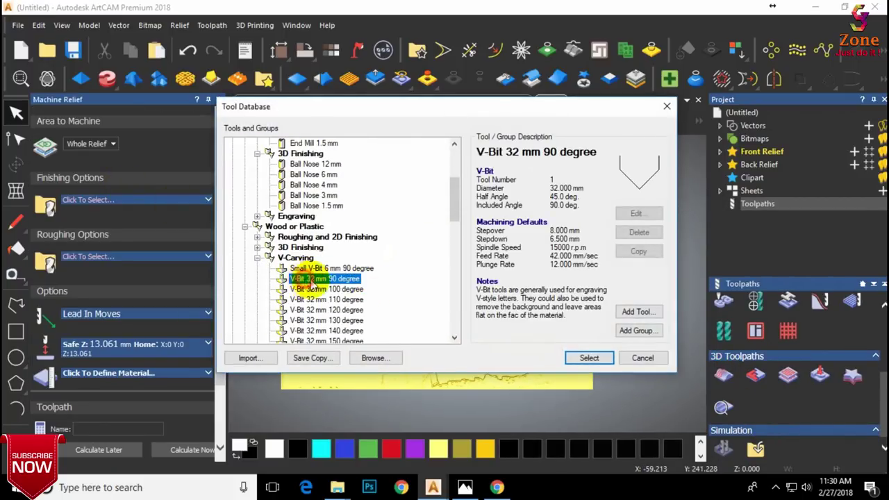
left_click(580, 356)
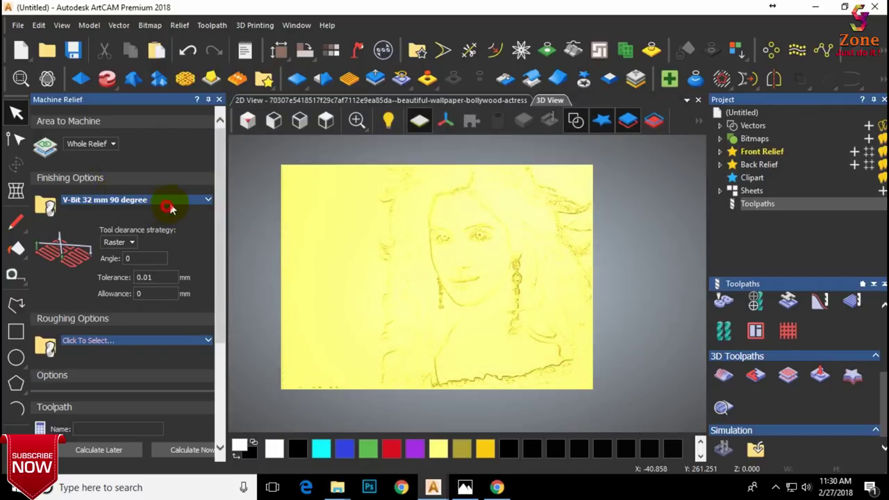
Set the finishing tool's stepover to 4 mm and the raster angle to 45.
left_click(169, 206)
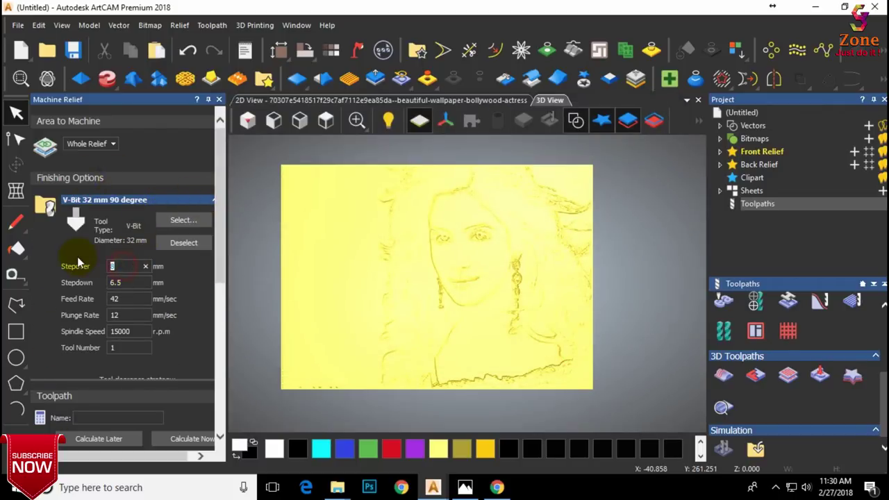
type("4")
scroll(198, 331, "down", 5)
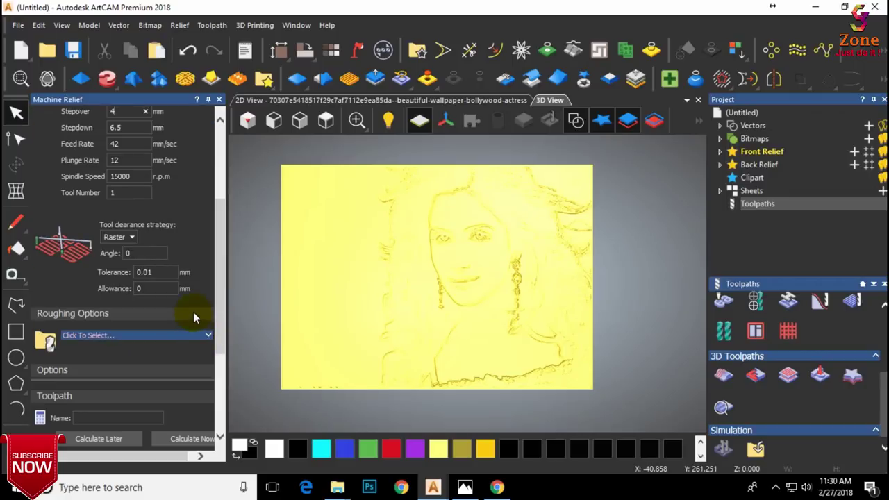
left_click(153, 271)
left_click(151, 254)
type("45")
Define the material thickness as 5 mm and calculate the Machine Relief toolpath.
scroll(183, 301, "down", 5)
left_click(200, 293)
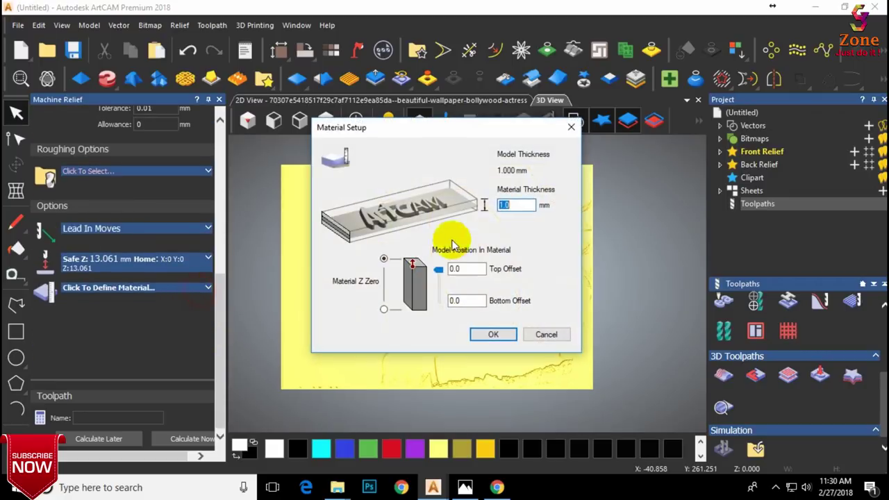
double_click(510, 205)
type("5")
left_click(509, 332)
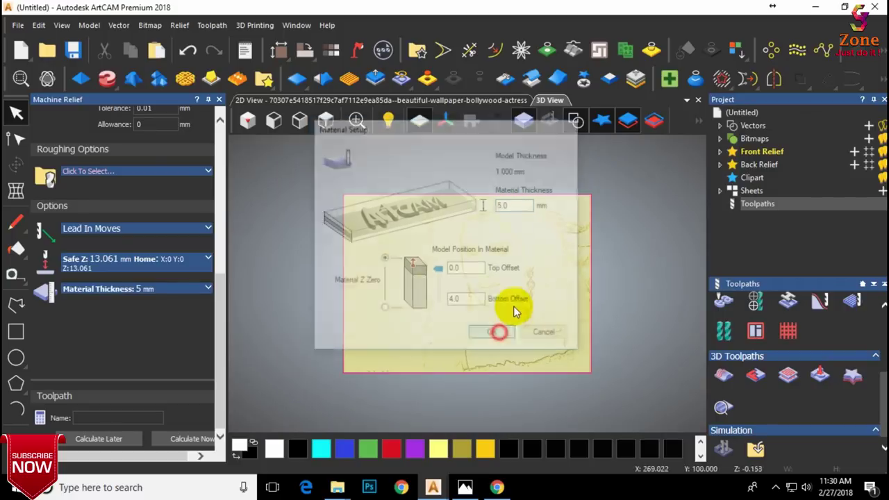
left_click(200, 440)
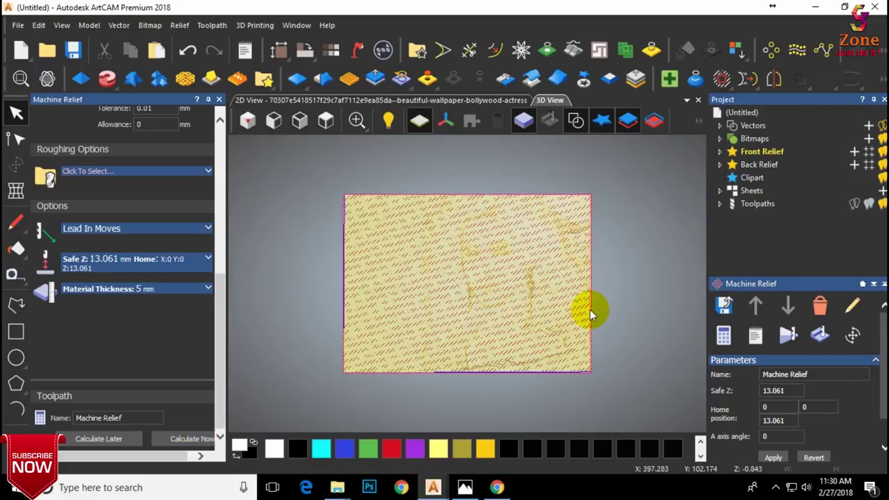
Simulate the Machine Relief toolpath on the model with fast playback, closing the playback controls and running the direct toolpath simulation.
left_click(788, 335)
left_click(500, 350)
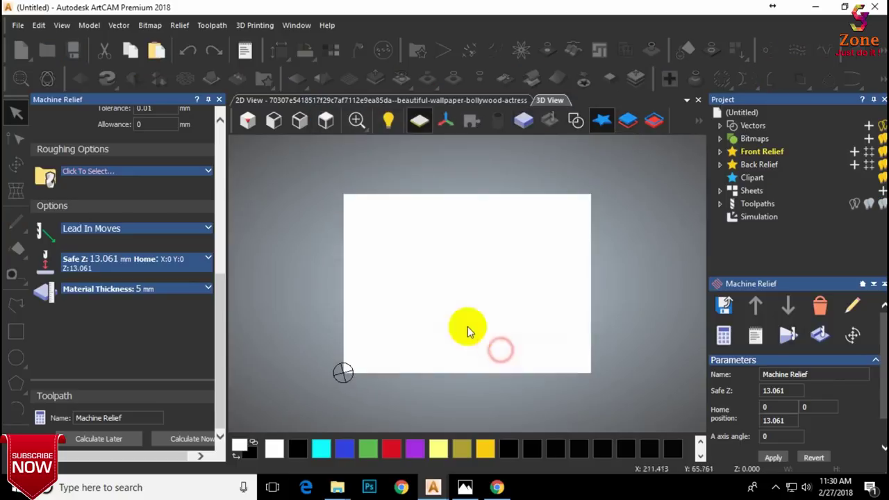
left_click(186, 225)
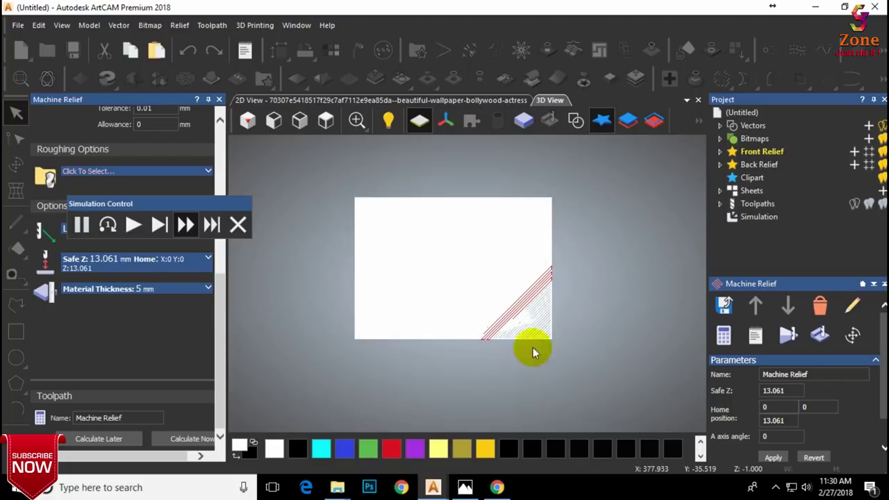
left_click(239, 223)
left_click(820, 335)
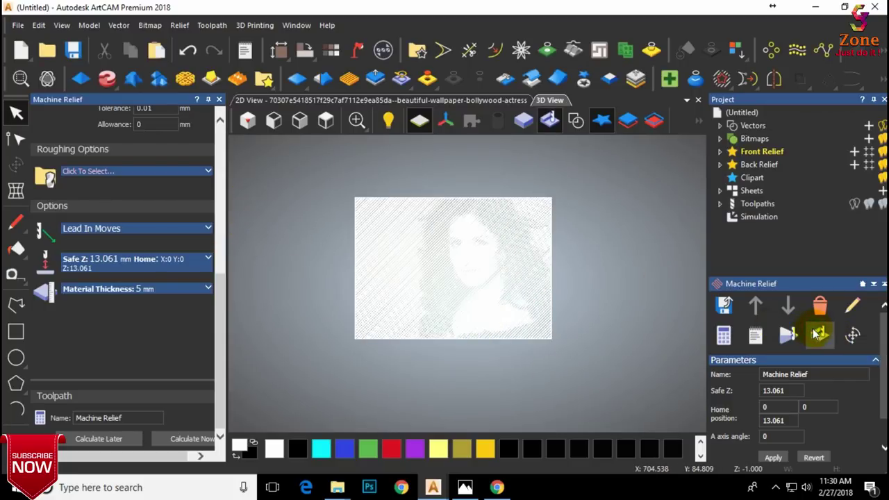
Render the simulated portrait in top view with the Beech (H) material and Depth Colour turned off.
scroll(458, 246, "up", 3)
left_click_drag(507, 282, 529, 282)
scroll(529, 283, "down", 3)
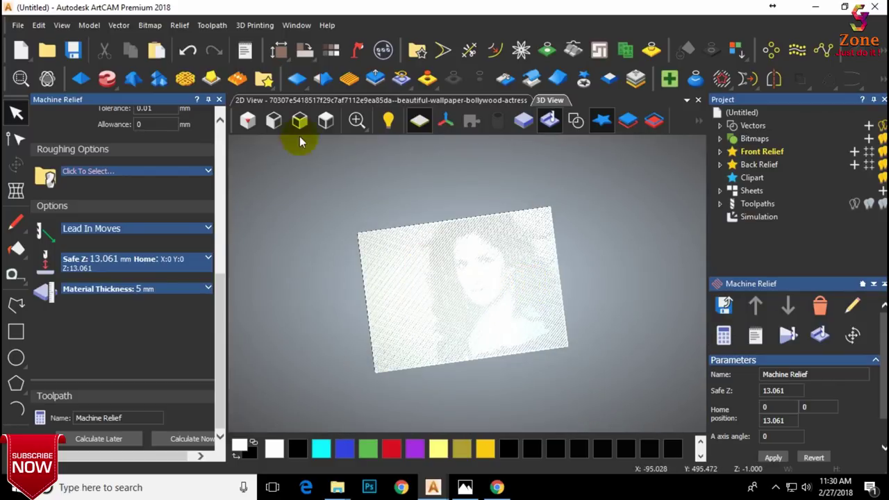
left_click(326, 121)
scroll(487, 274, "up", 2)
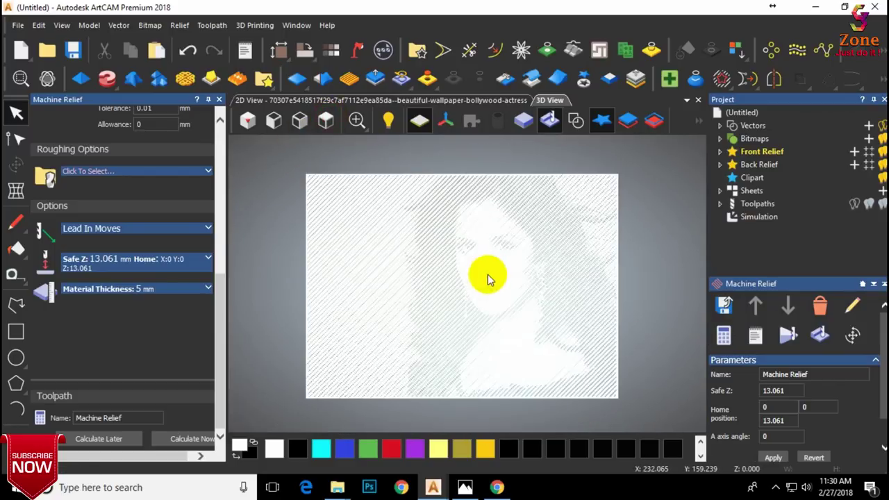
left_click(764, 218)
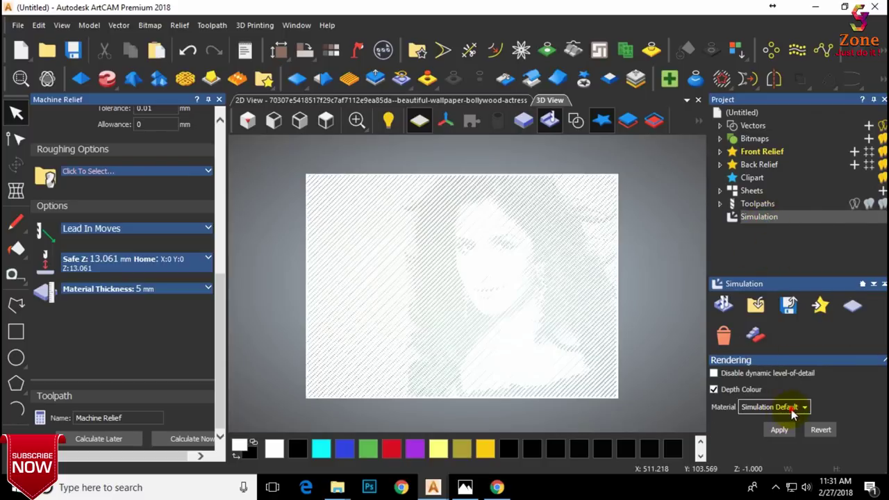
left_click(783, 407)
scroll(791, 379, "down", 2)
scroll(776, 384, "down", 1)
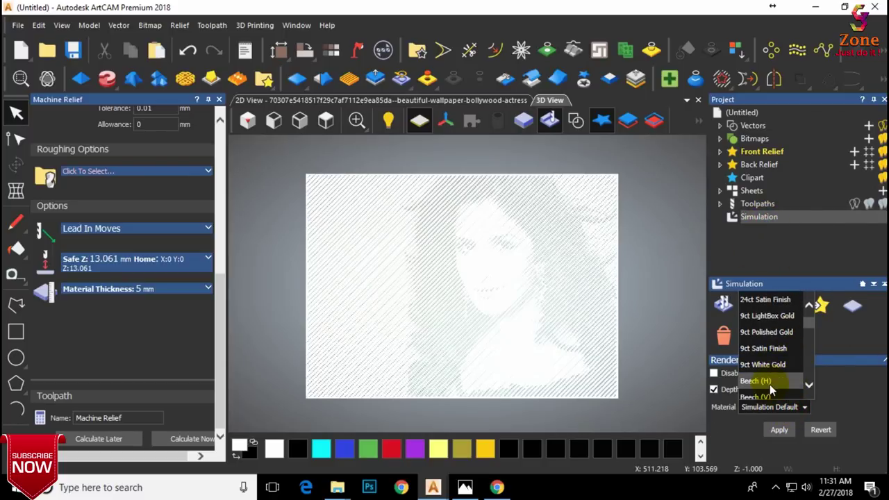
left_click(769, 383)
left_click(780, 429)
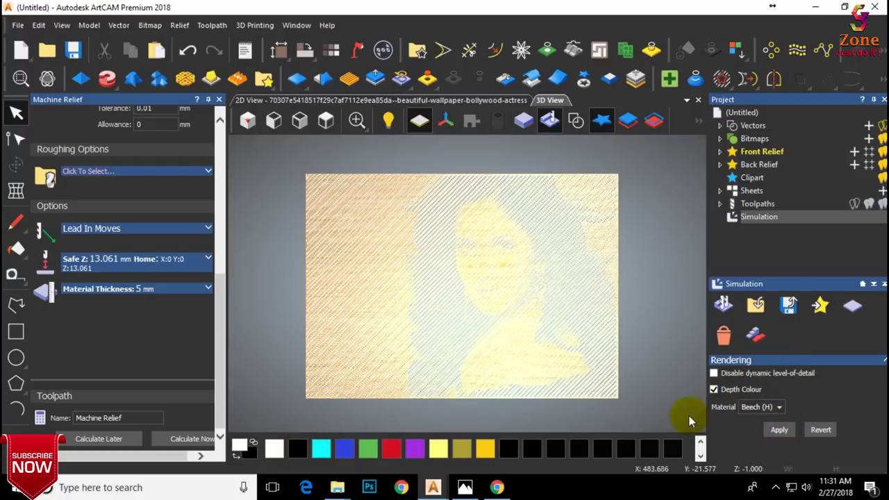
left_click(713, 389)
left_click(778, 430)
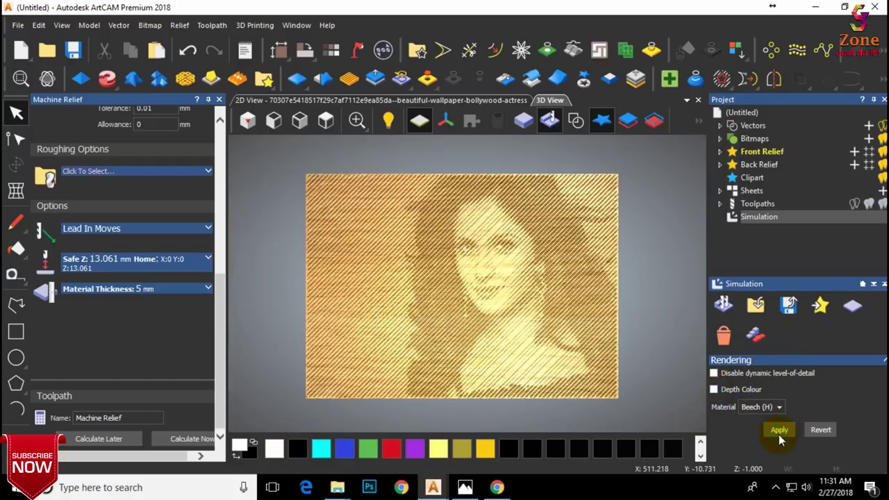
Examine the beech portrait carving in top and isometric views, including the face grooves close up.
left_click_drag(494, 238, 490, 276)
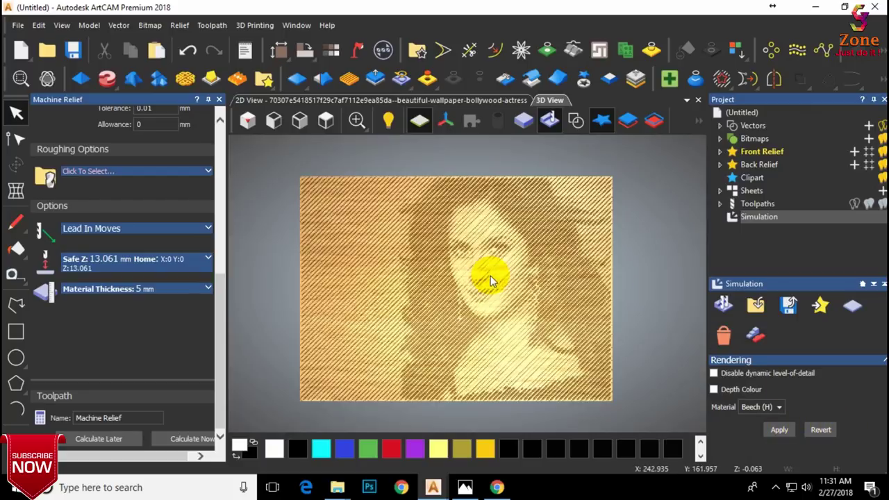
left_click(325, 120)
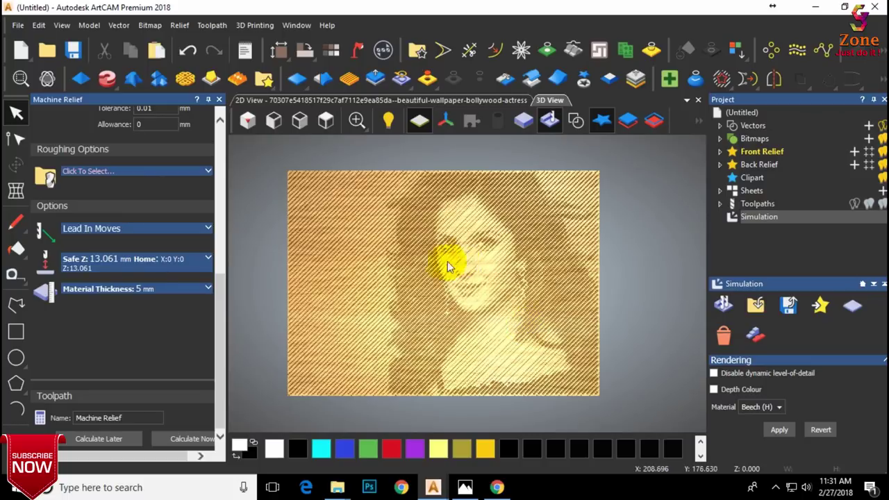
scroll(476, 287, "up", 5)
scroll(549, 215, "down", 4)
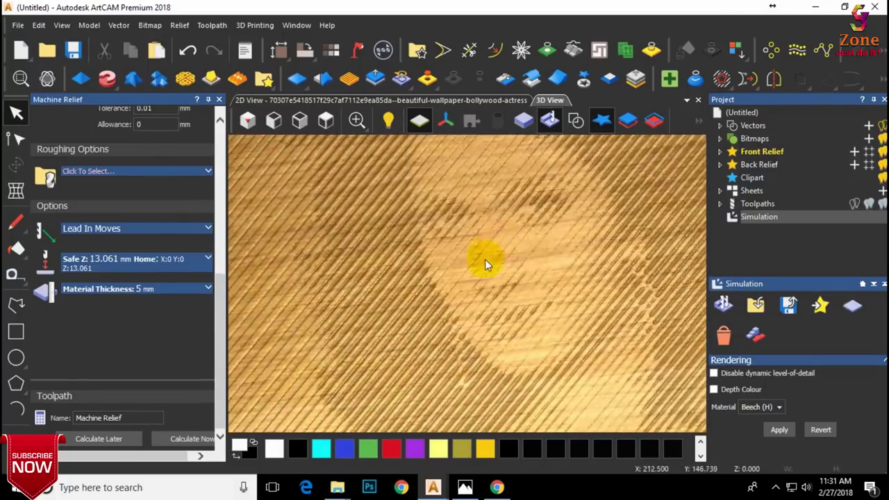
scroll(486, 275, "up", 2)
left_click(326, 122)
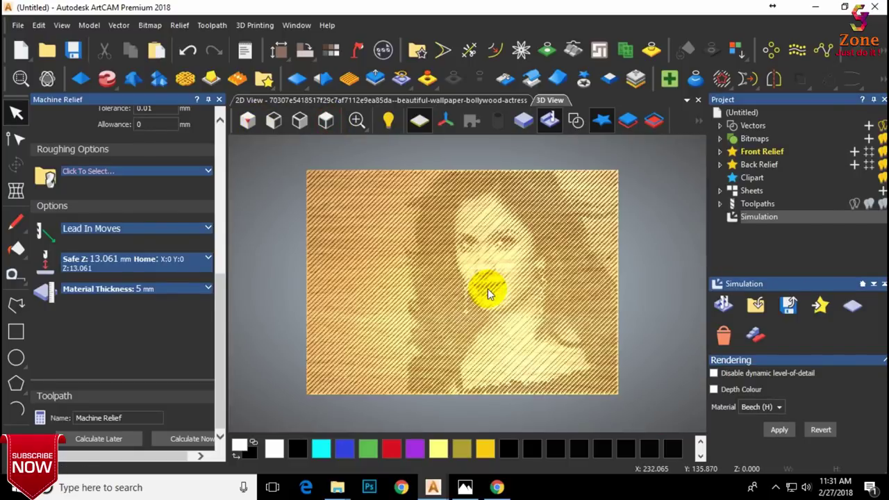
left_click(247, 120)
scroll(485, 286, "up", 3)
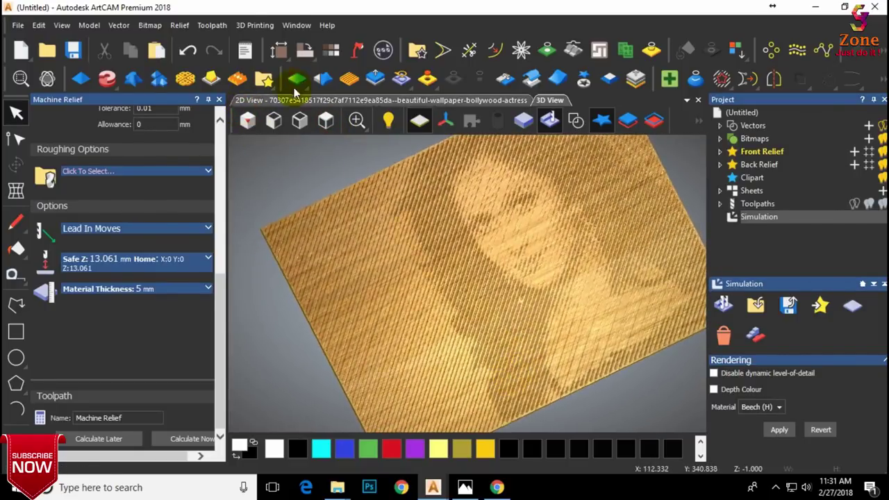
left_click(325, 121)
scroll(466, 290, "up", 2)
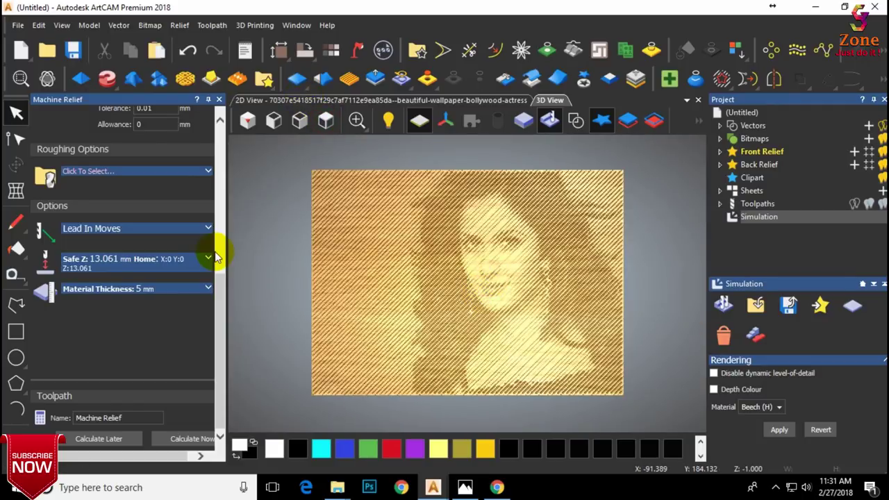
Start a new model from the Hrithik_Roshan_HD_Photo image in Downloads, discarding the changes to the current model.
left_click(18, 25)
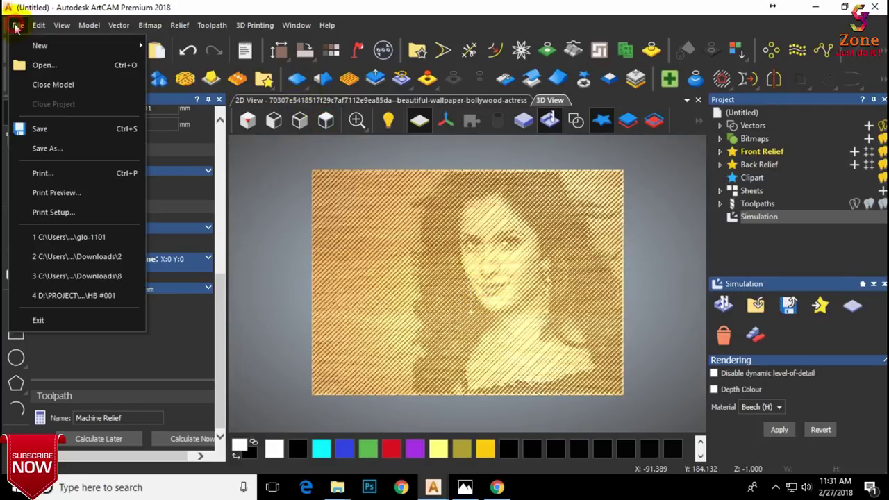
mouse_move(32, 41)
left_click(218, 88)
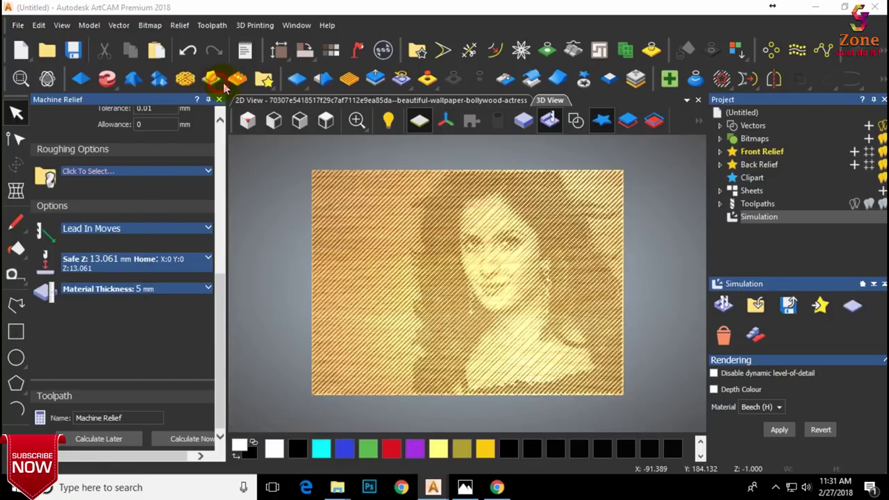
scroll(582, 287, "down", 1)
left_click(579, 281)
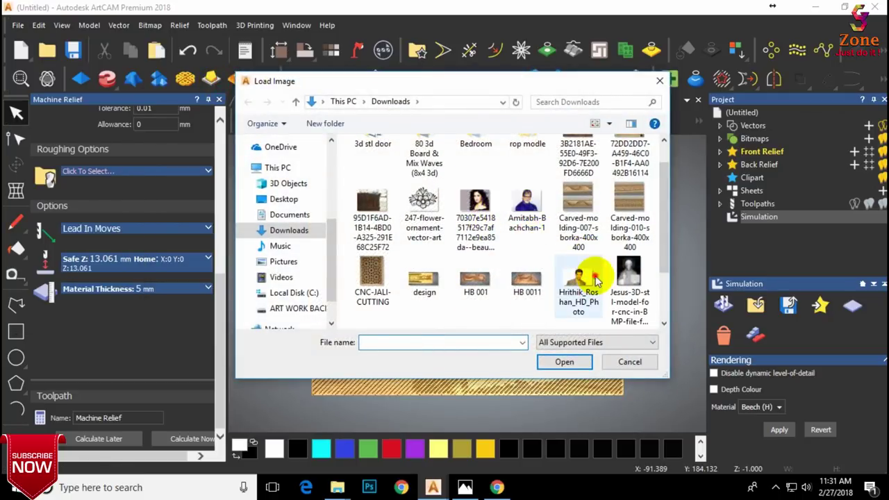
left_click(567, 363)
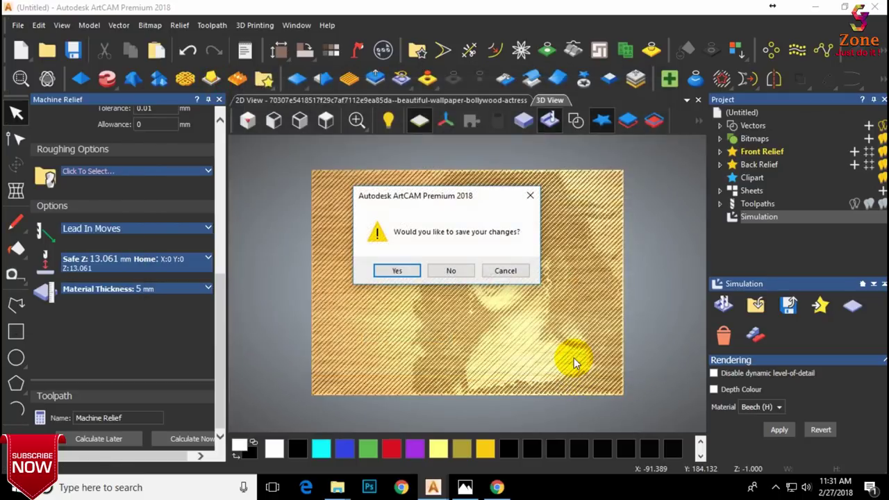
left_click(440, 271)
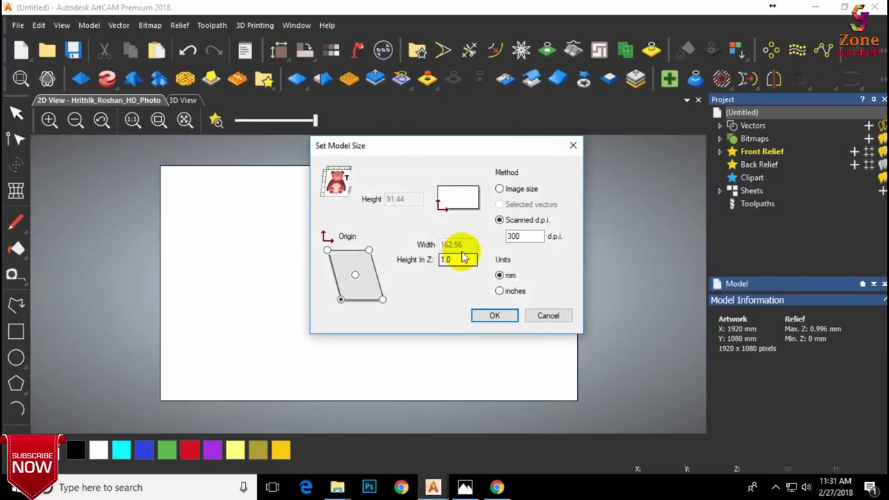
Size the new model by image size with a height of 300 mm, and bring up the toolpath operations.
left_click(500, 190)
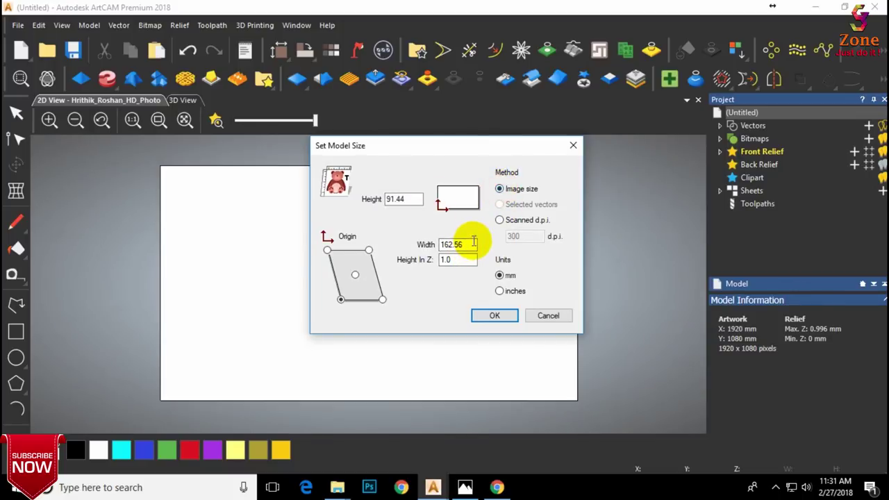
double_click(409, 199)
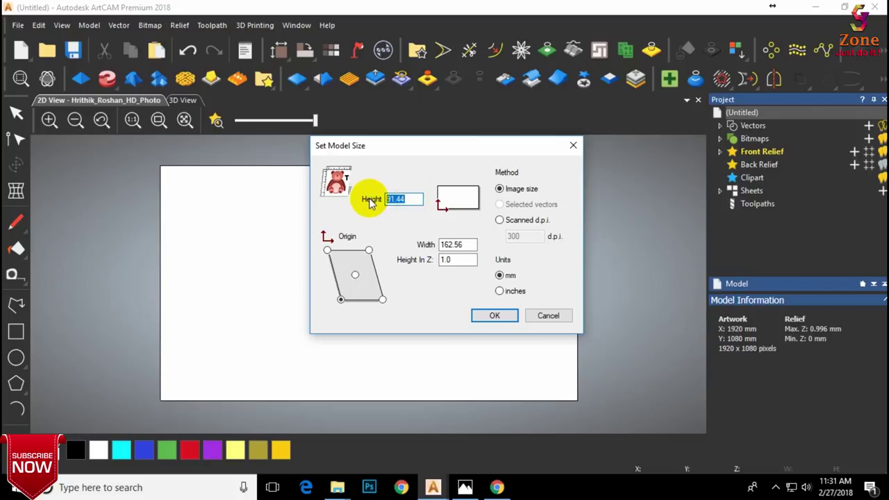
type("300")
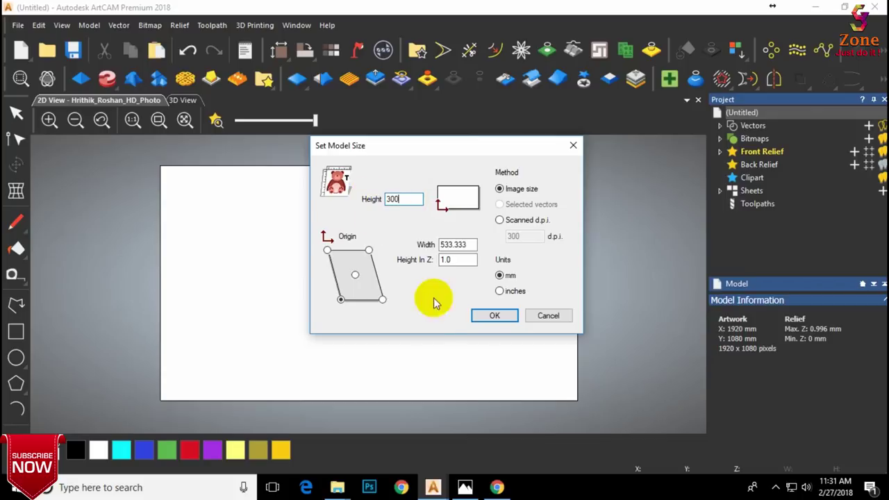
left_click(489, 315)
scroll(373, 296, "up", 5)
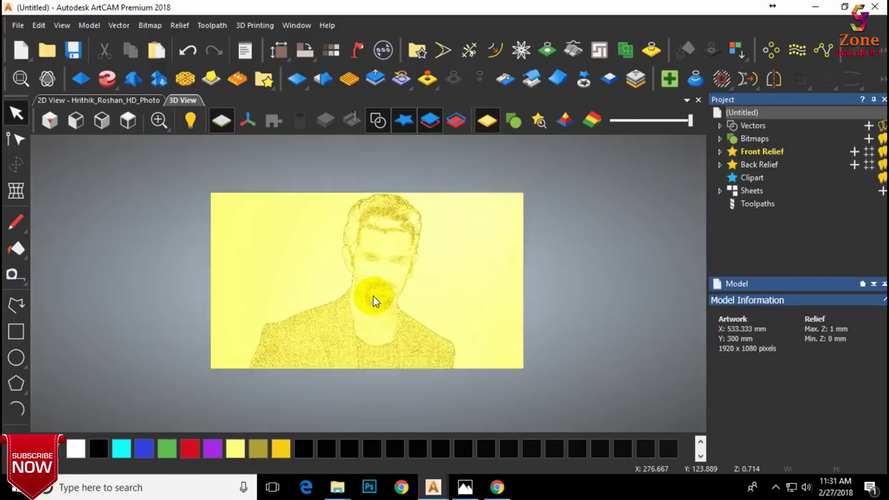
left_click_drag(378, 300, 391, 278)
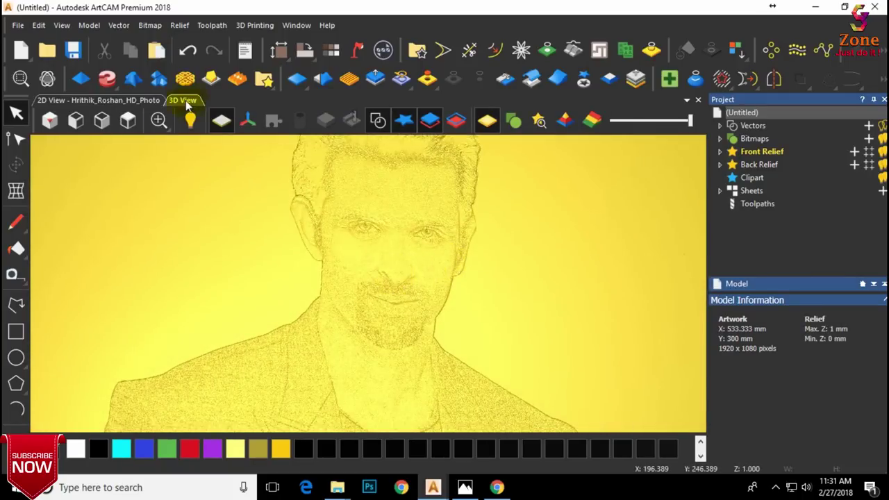
left_click(127, 120)
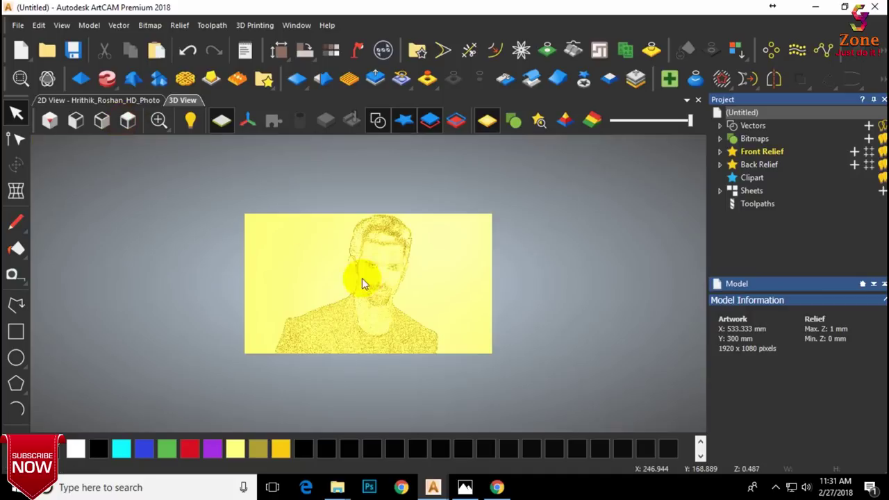
left_click(758, 205)
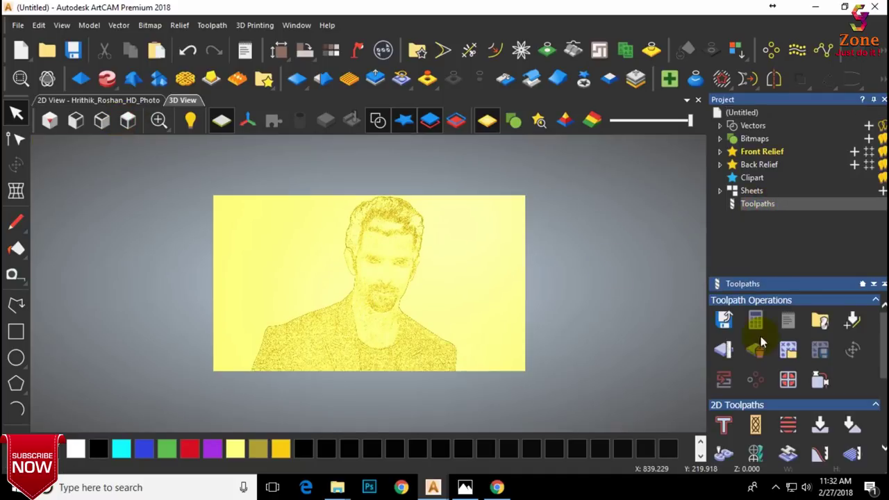
left_click(723, 350)
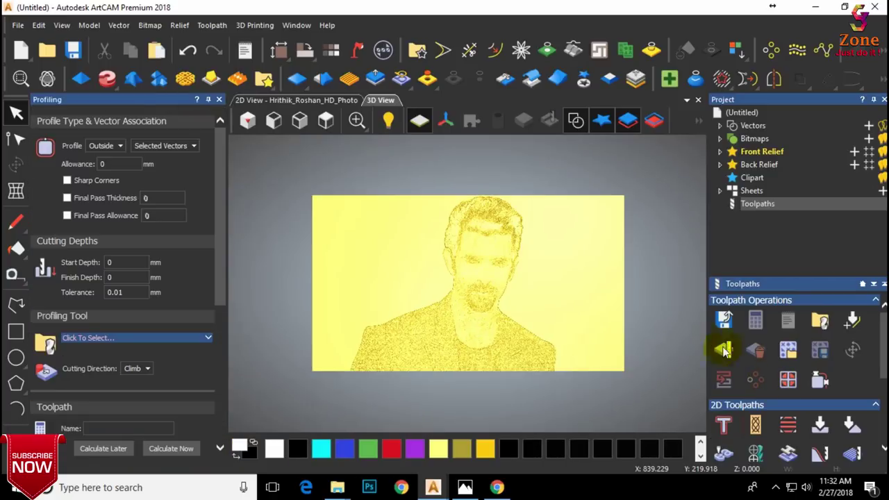
left_click(164, 337)
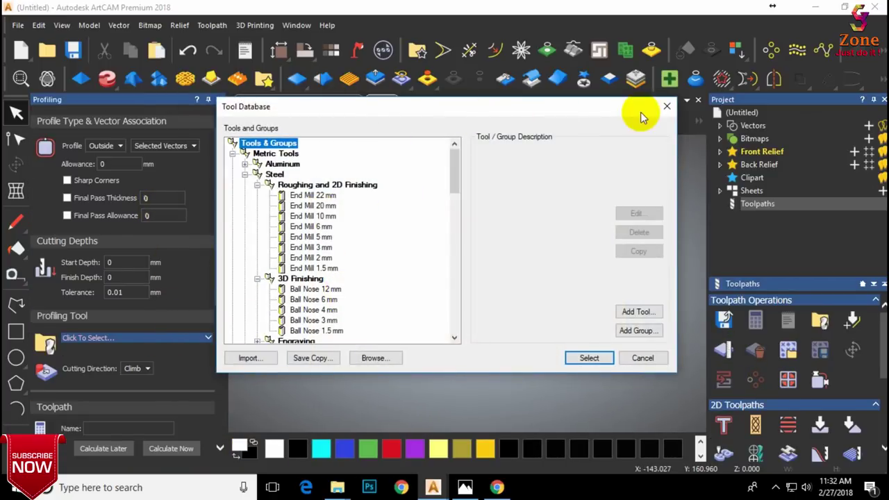
left_click(666, 105)
left_click(208, 100)
Start a Machine Relief toolpath for the whole relief and define the material as 5 mm thick.
scroll(763, 387, "down", 3)
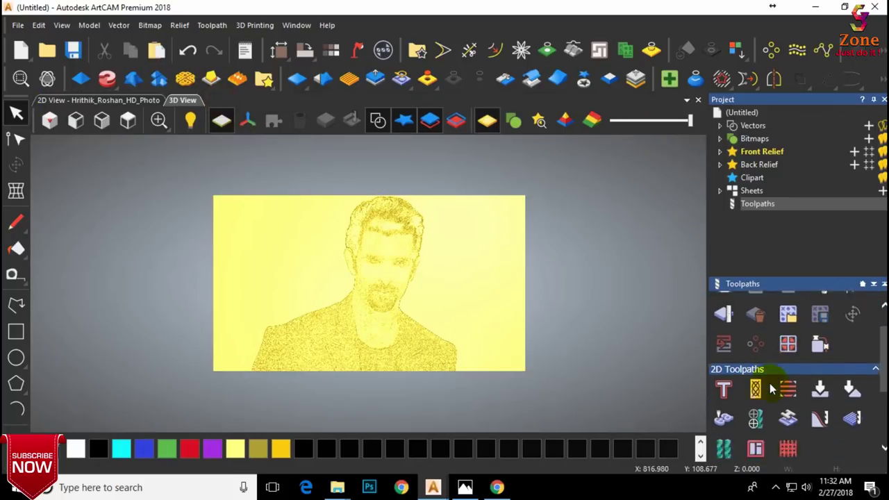
left_click(723, 424)
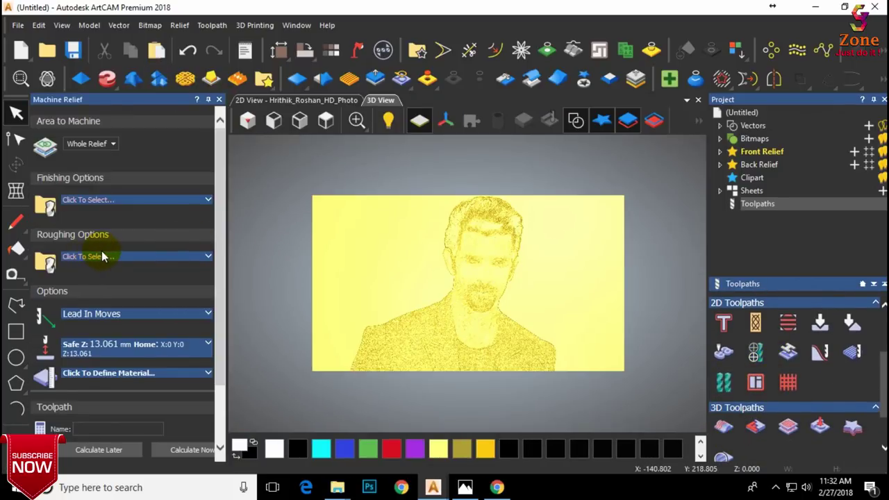
scroll(101, 256, "down", 2)
left_click(199, 321)
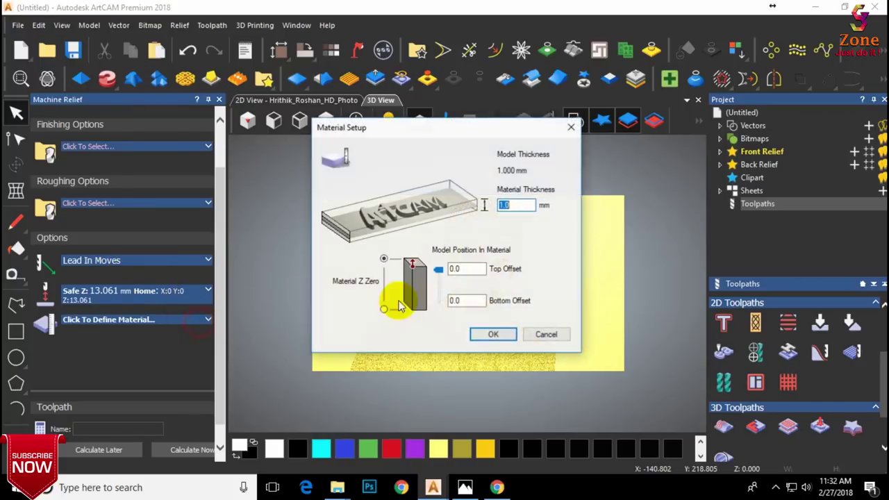
type("5")
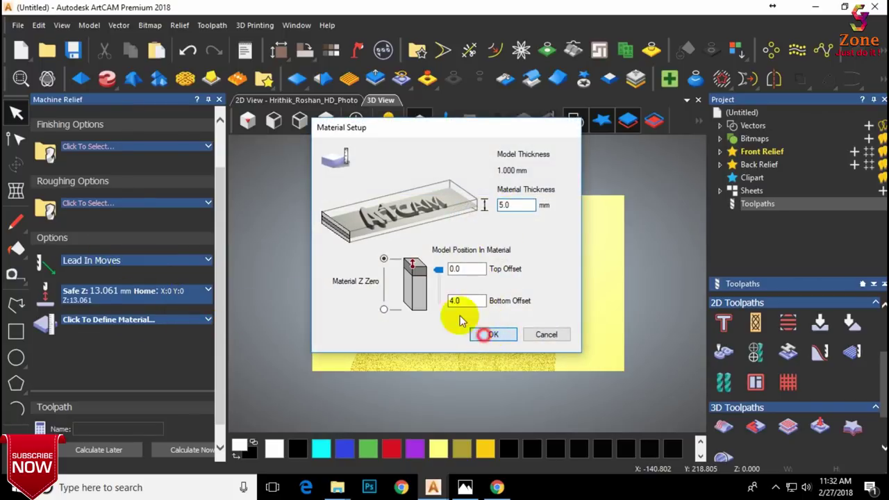
left_click(493, 334)
Choose the Small V-Bit 6 mm 90 degree from the wood V-Carving tools as the finishing tool.
left_click(205, 200)
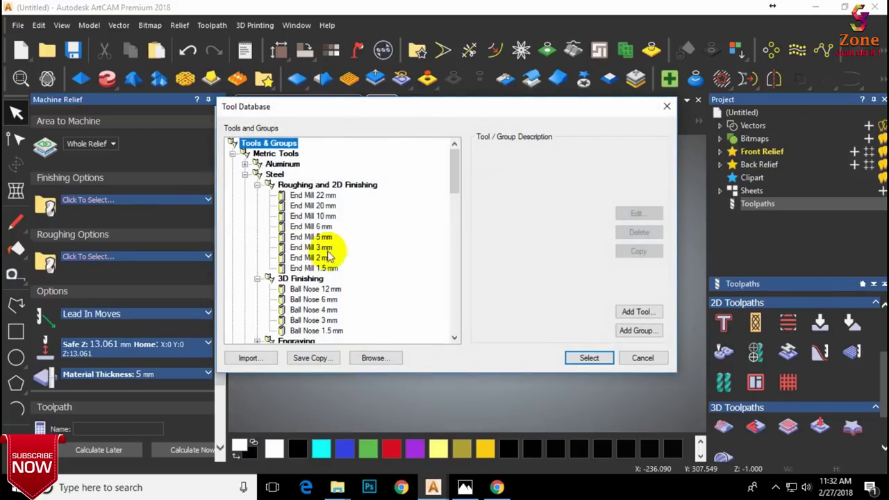
scroll(327, 248, "down", 5)
left_click(326, 299)
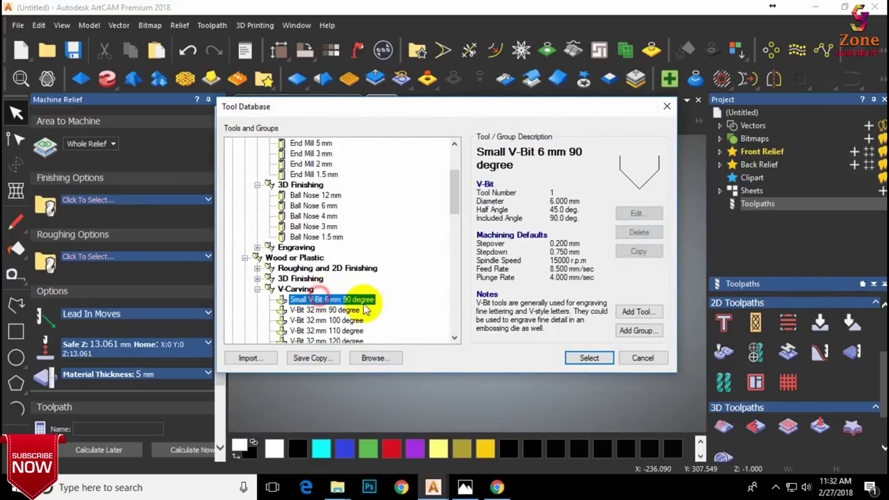
left_click(589, 357)
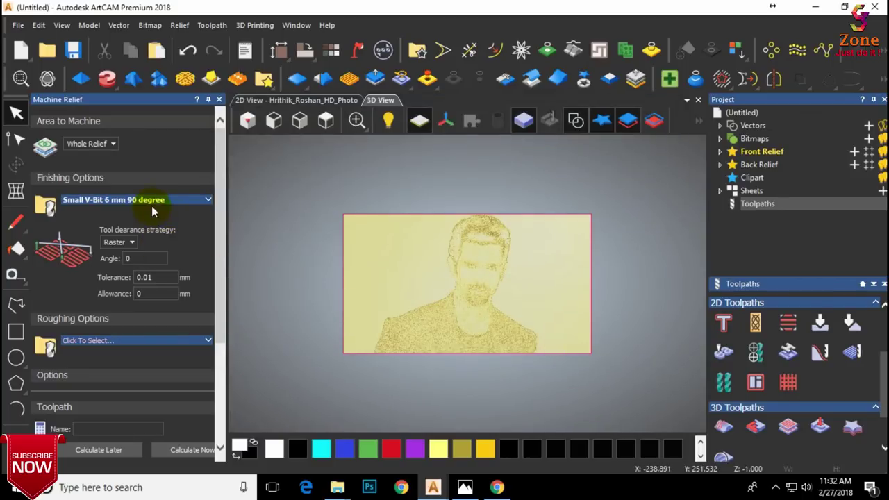
Calculate the Machine Relief toolpath with a 45 degree raster angle, 3 mm stepover, 15 mm stepdown and 100 mm/sec feed rate.
left_click(141, 258)
left_click(197, 200)
left_click(116, 267)
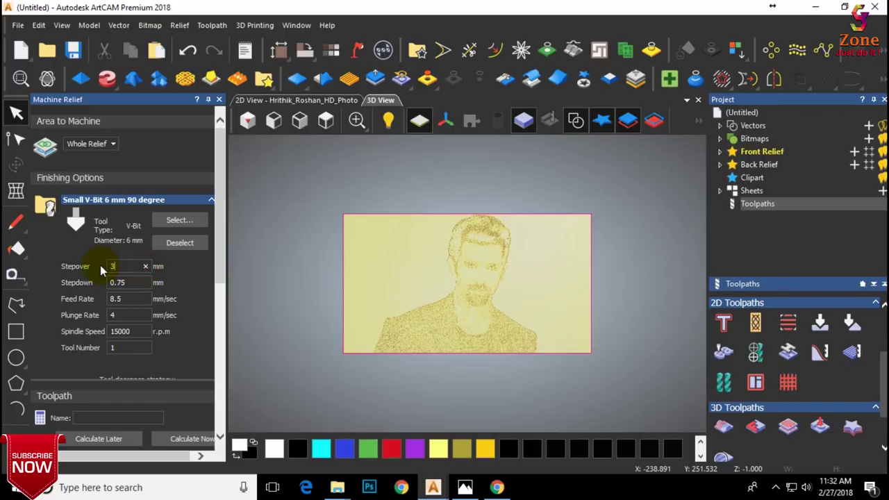
key("Tab")
scroll(125, 278, "down", 3)
scroll(127, 247, "up", 2)
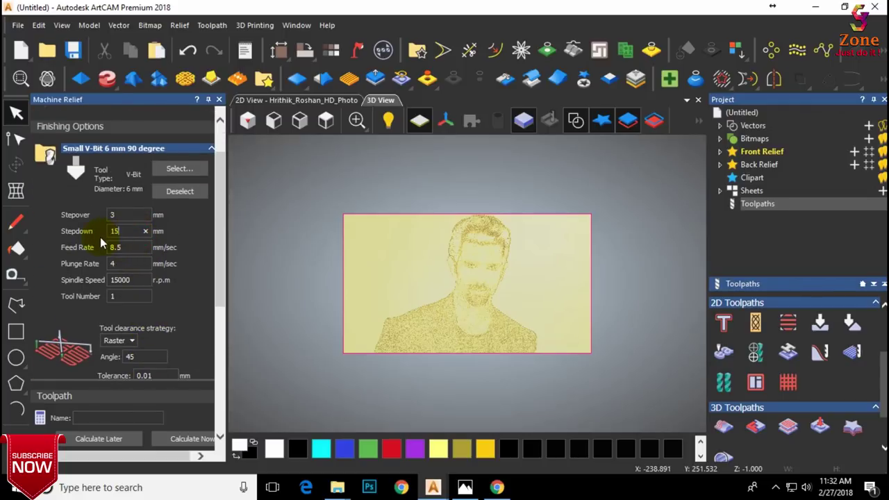
left_click(127, 247)
type("100")
scroll(146, 331, "down", 5)
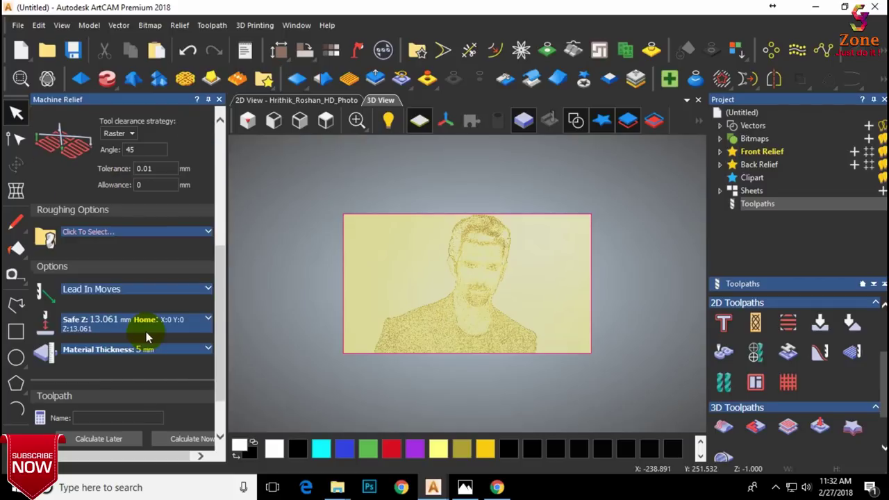
left_click(198, 439)
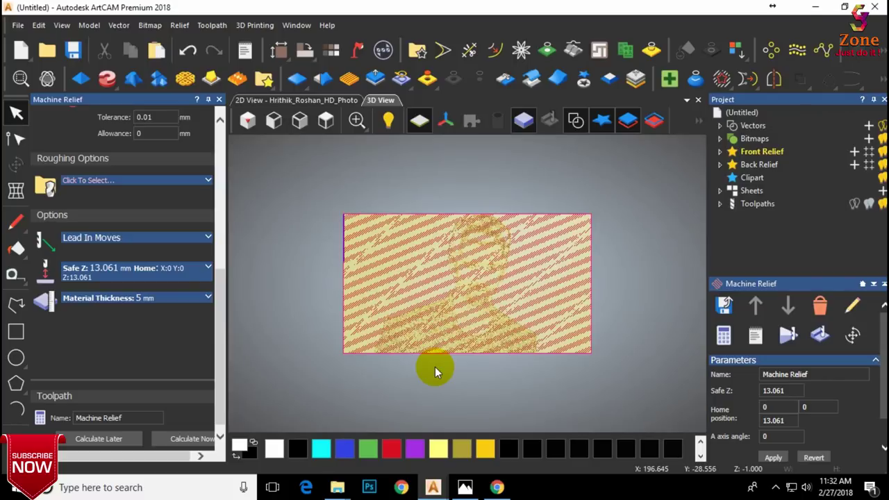
scroll(492, 324, "up", 1)
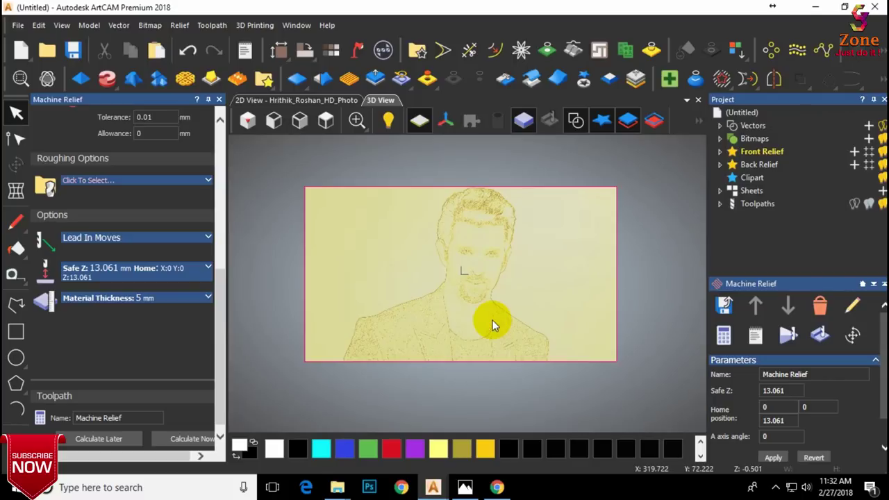
Simulate the Machine Relief toolpath on the whole model at Standard resolution with fast playback, and open the simulation's rendering settings.
left_click(786, 336)
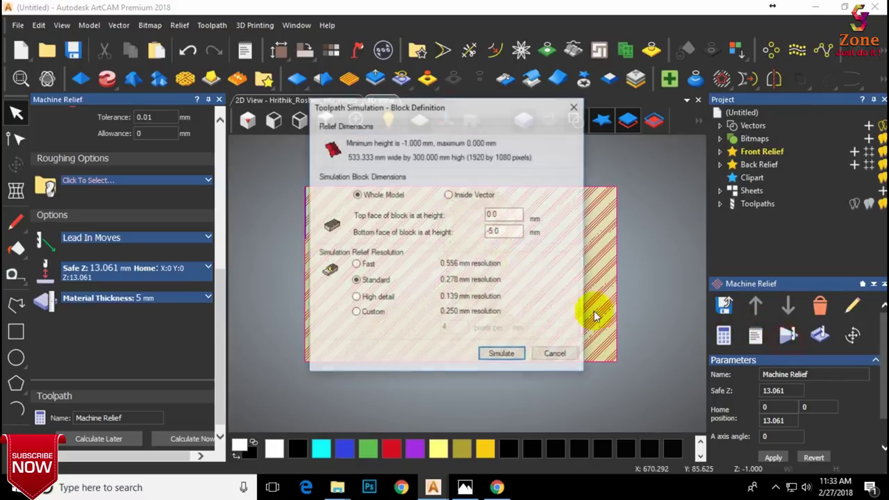
left_click(500, 353)
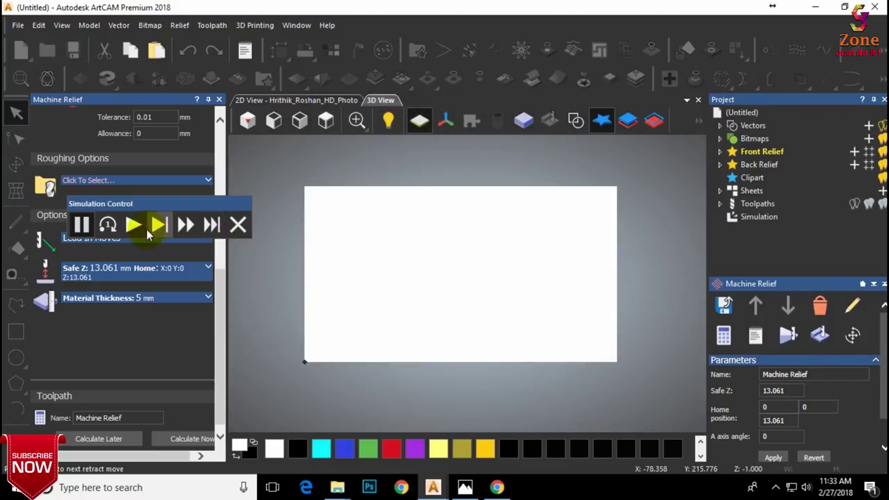
left_click(139, 230)
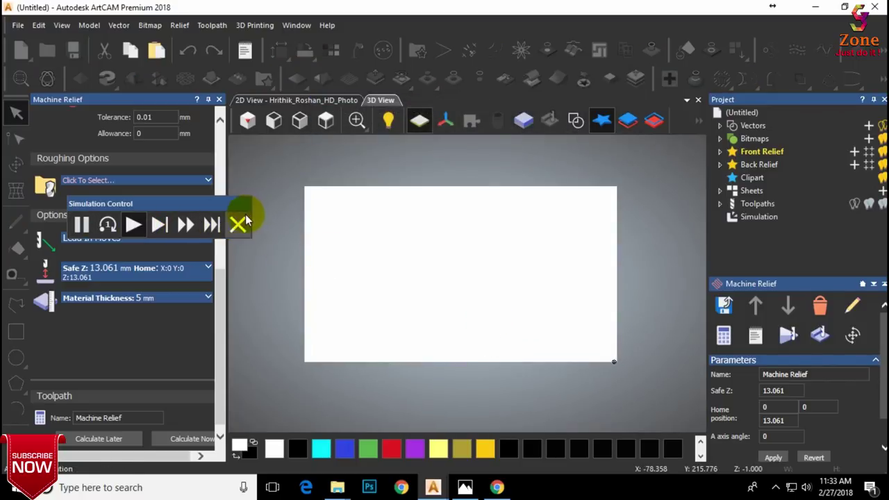
left_click(182, 227)
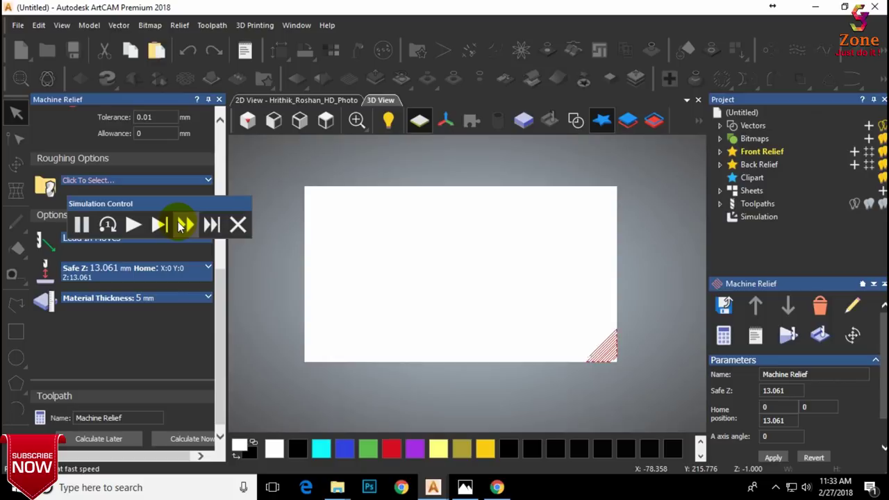
scroll(604, 347, "up", 2)
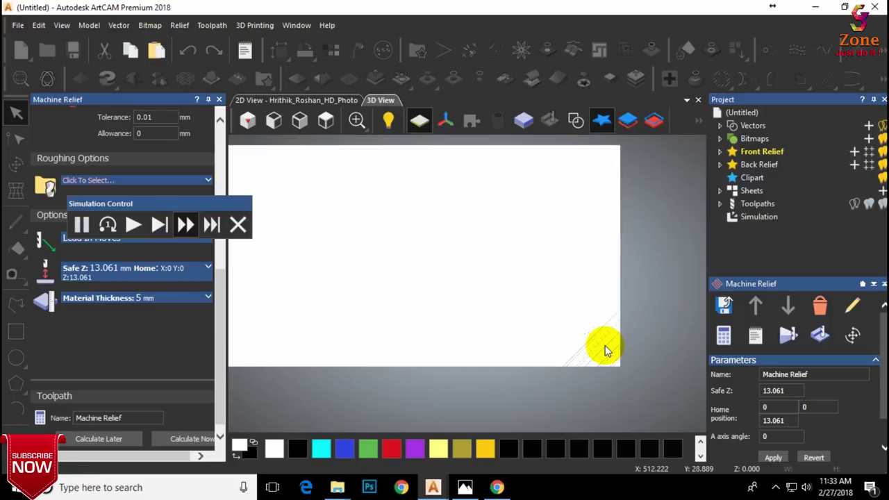
left_click(238, 225)
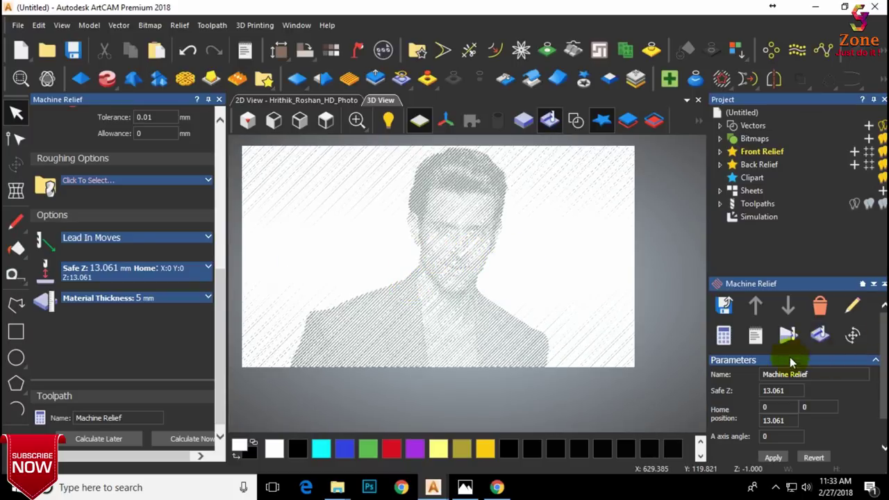
left_click(764, 218)
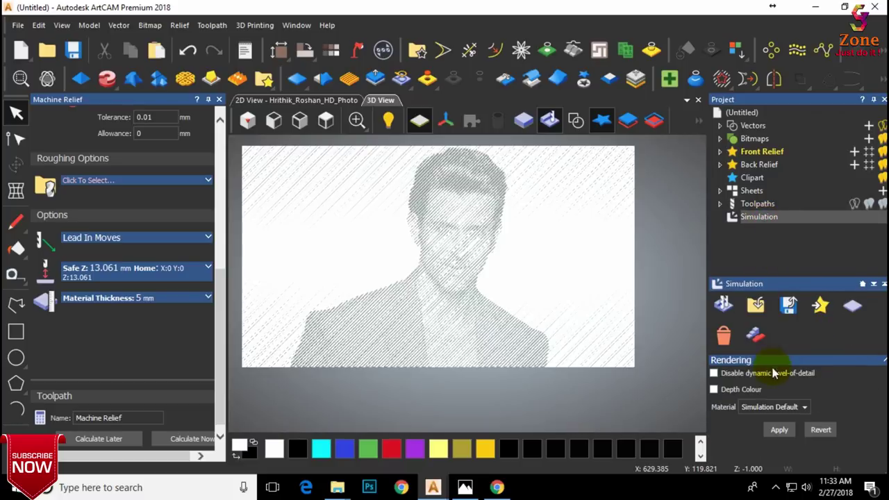
Render the simulated portrait with the Biscuit material.
left_click(781, 407)
scroll(773, 366, "down", 5)
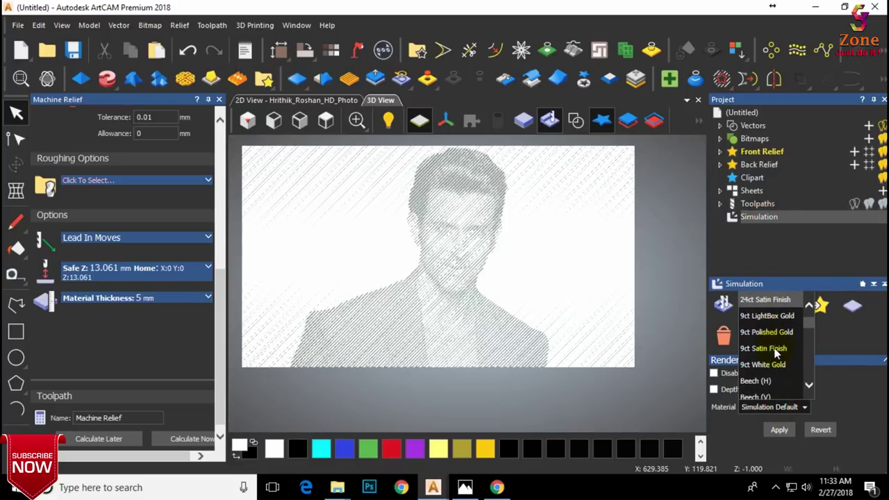
left_click(753, 381)
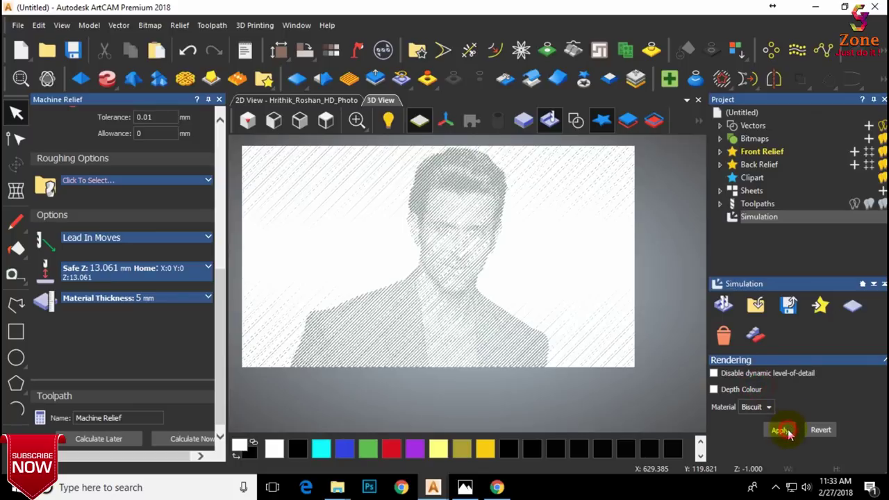
left_click(781, 430)
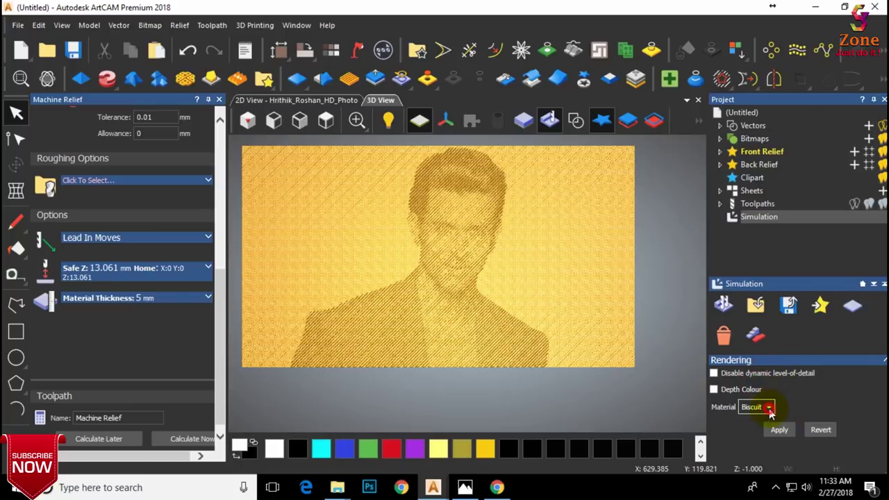
Apply the Teak (H) material to the simulated portrait.
left_click(769, 408)
scroll(776, 340, "down", 4)
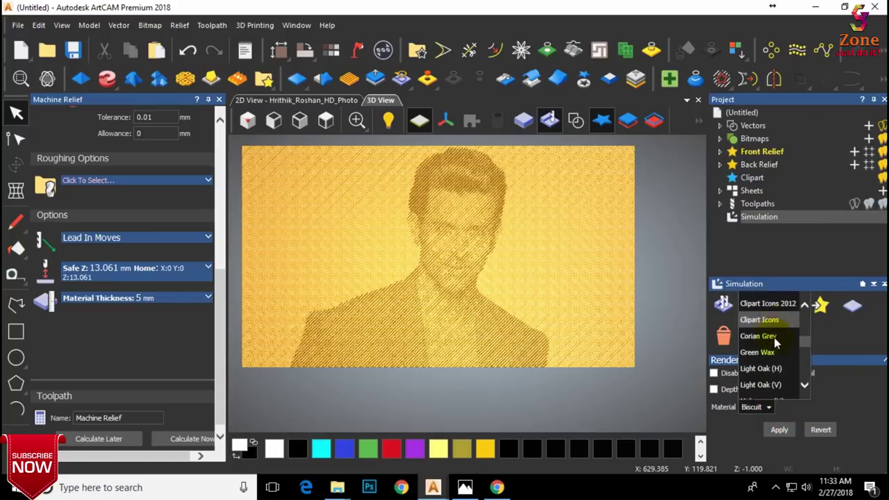
scroll(774, 337, "down", 8)
left_click(770, 370)
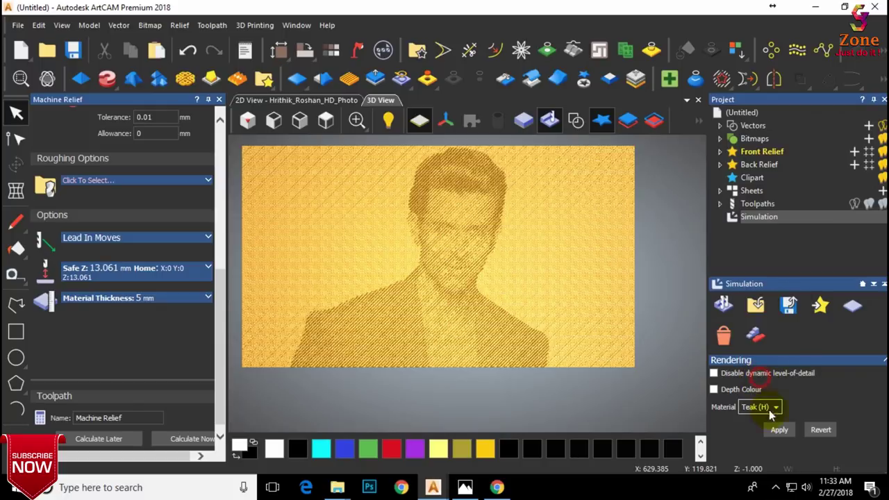
left_click(777, 430)
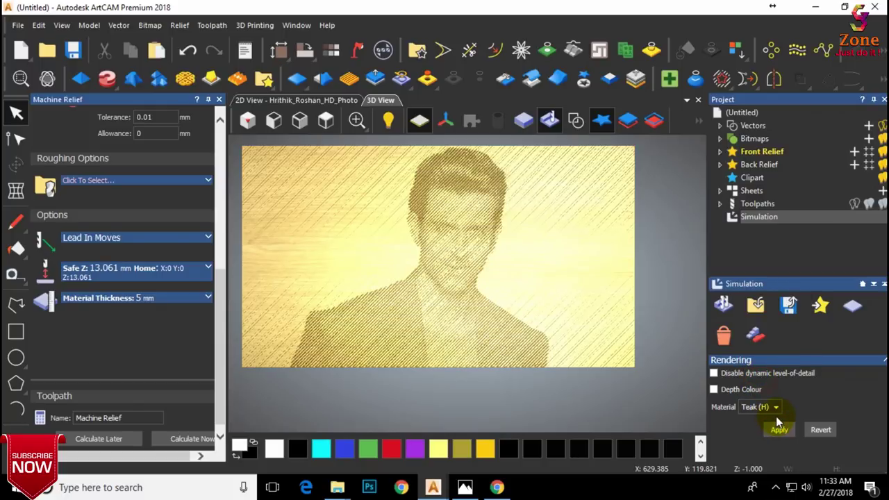
Apply the Pine material to the simulated portrait.
left_click(774, 410)
scroll(777, 340, "up", 2)
scroll(778, 340, "up", 1)
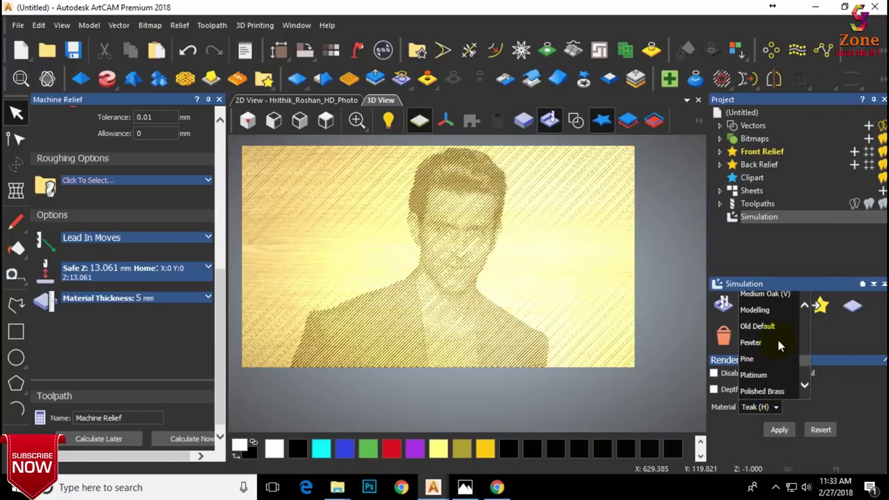
left_click(771, 345)
left_click(778, 430)
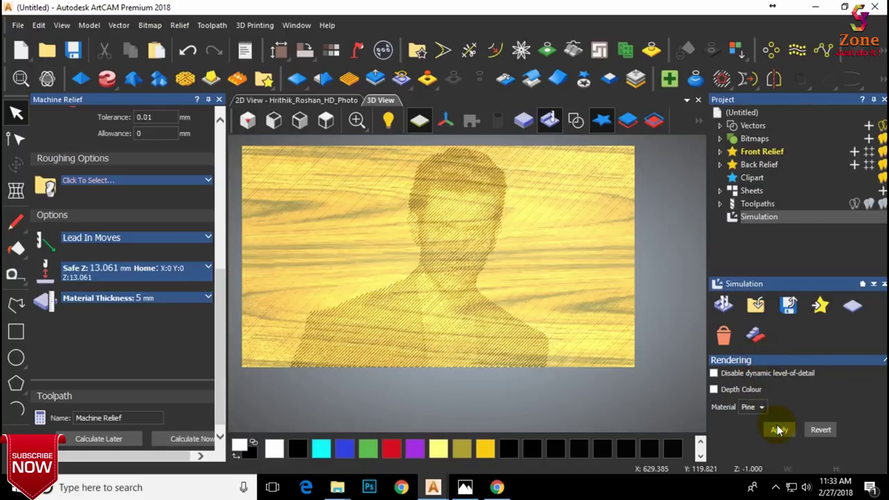
Render the simulated portrait with the Green Wax material.
left_click(755, 407)
scroll(764, 328, "up", 7)
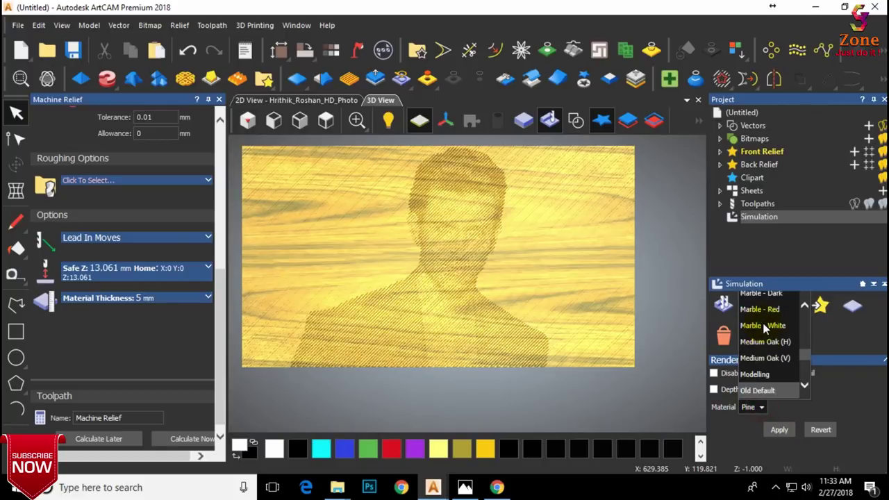
scroll(764, 329, "down", 4)
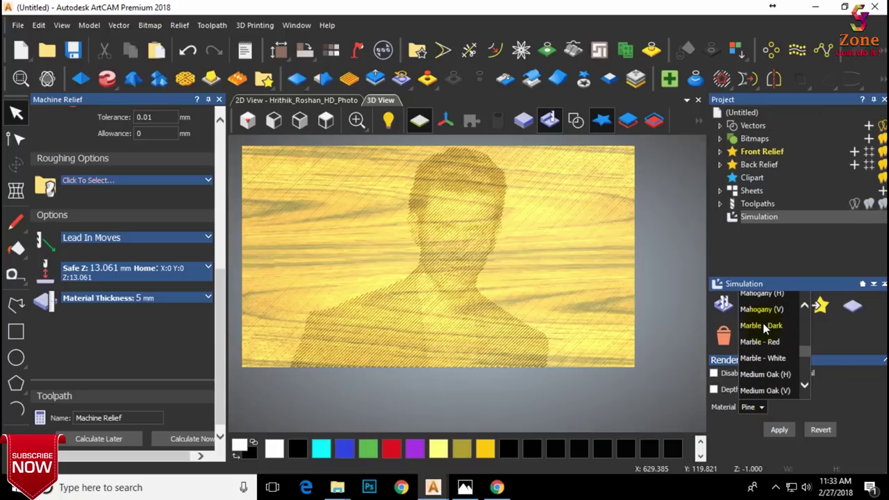
scroll(764, 329, "up", 3)
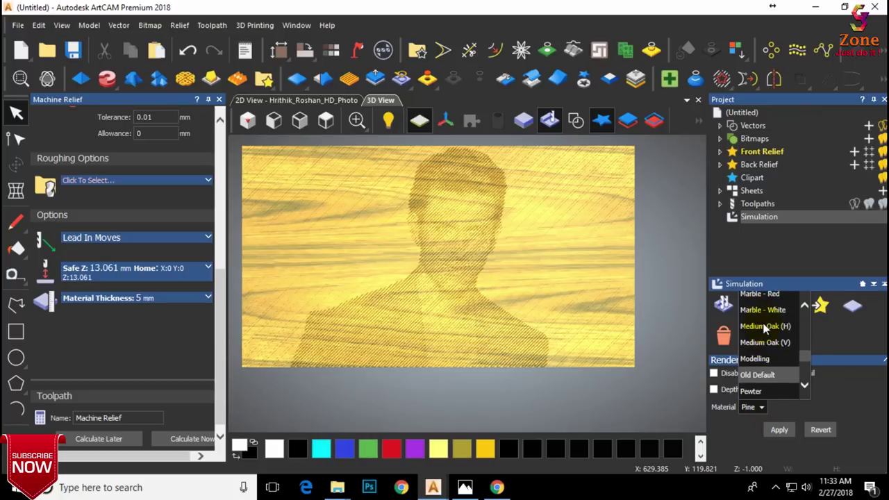
scroll(764, 328, "up", 2)
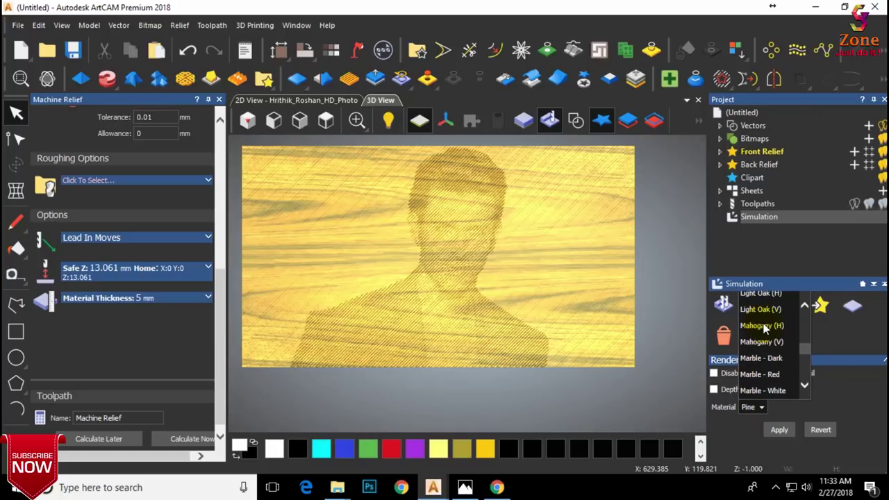
scroll(765, 328, "down", 2)
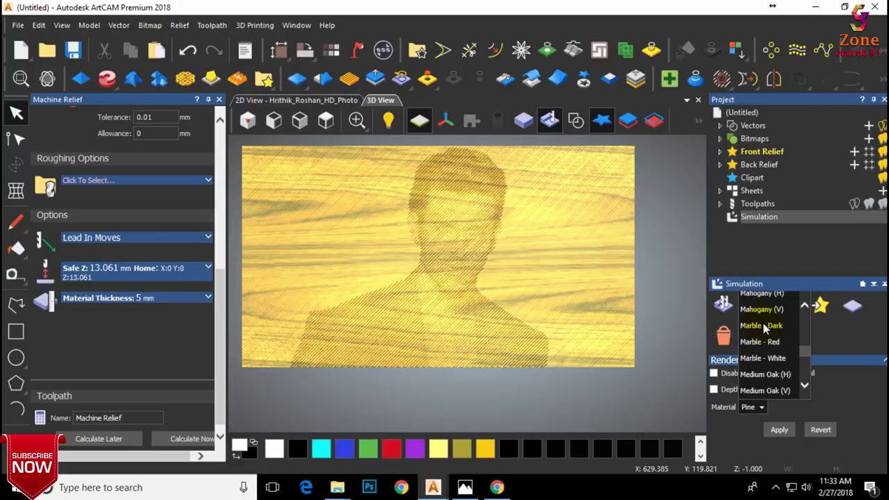
scroll(764, 328, "up", 6)
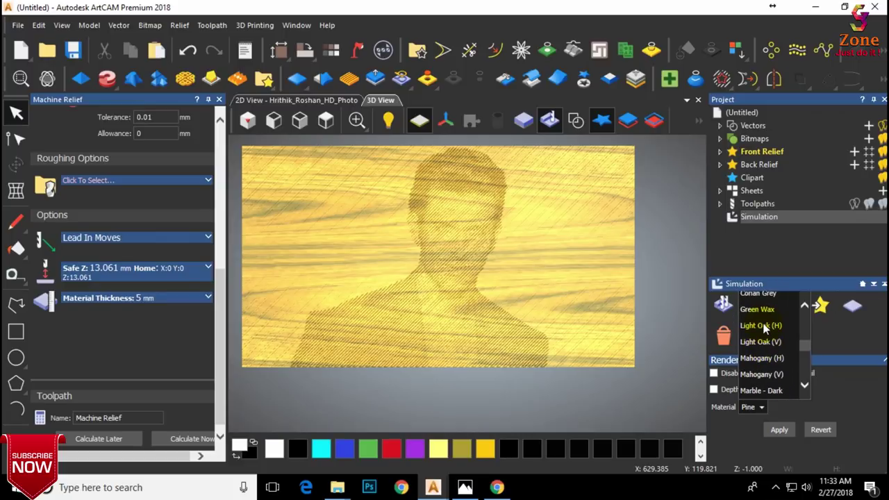
left_click(755, 341)
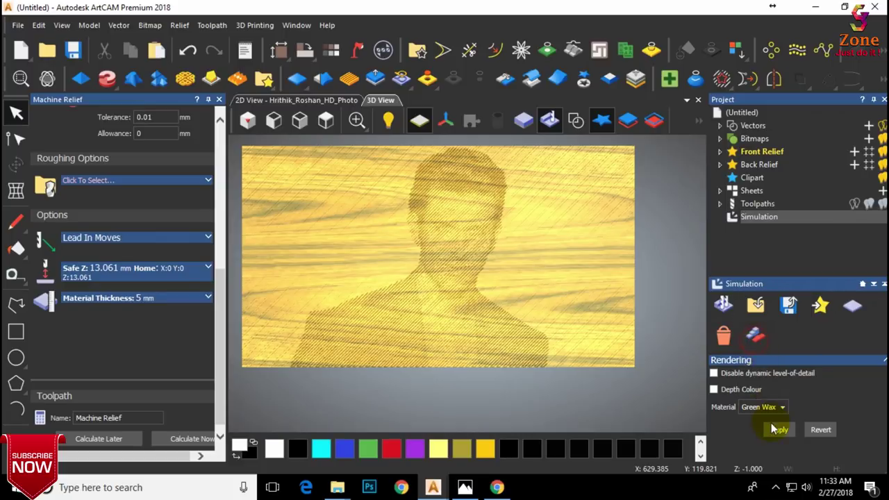
left_click(776, 429)
Change the simulated portrait's material to Beech (H) and apply it.
left_click(780, 408)
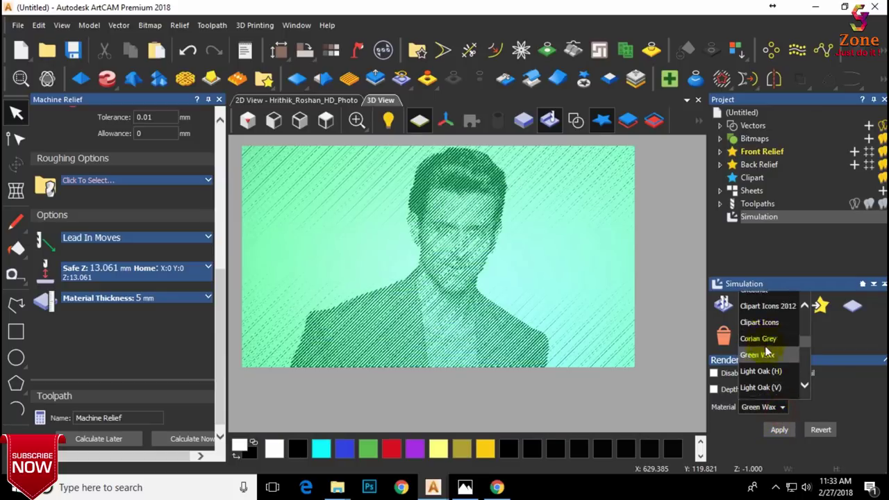
scroll(764, 346, "up", 3)
scroll(764, 346, "up", 2)
scroll(764, 346, "up", 5)
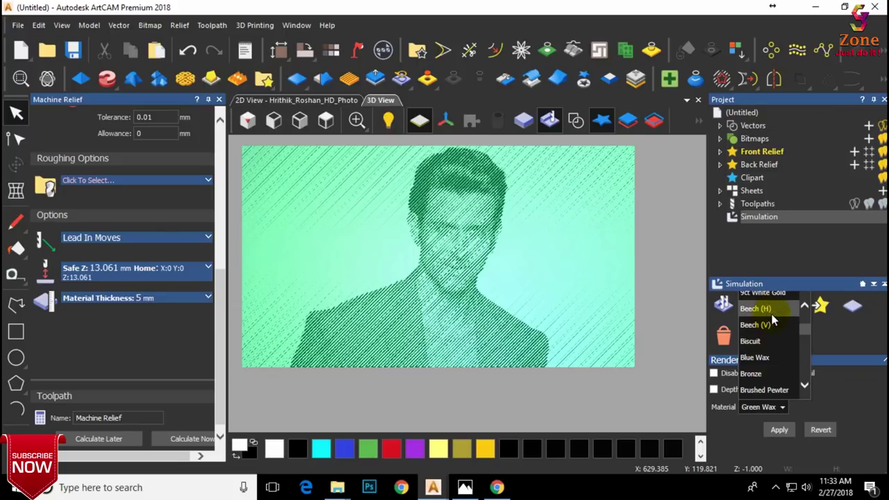
left_click(770, 309)
left_click(788, 431)
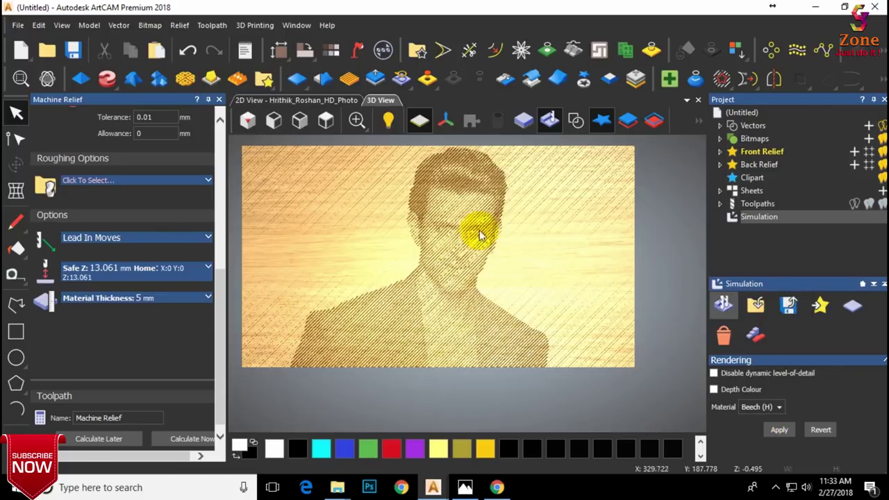
Examine the carved diagonal lines of the Beech portrait up close, at an angle and from above at a distance.
scroll(456, 263, "up", 3)
left_click_drag(444, 276, 464, 258)
scroll(465, 259, "up", 3)
scroll(464, 259, "down", 3)
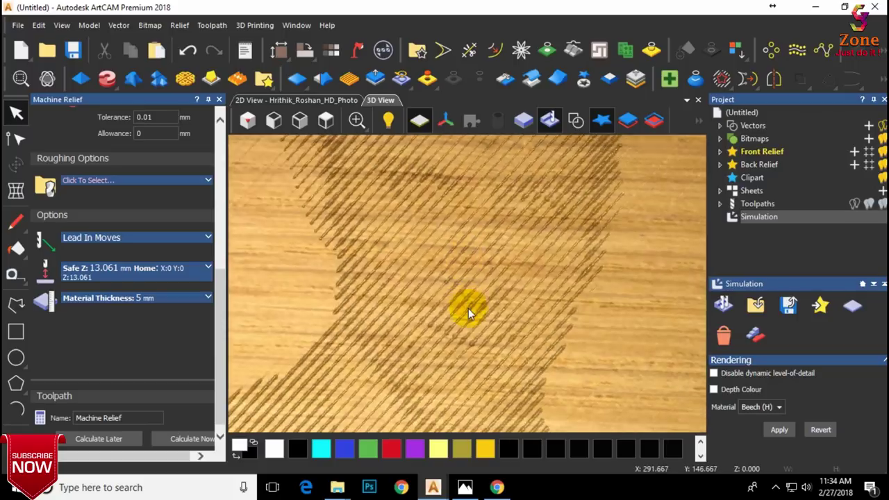
scroll(444, 250, "up", 2)
scroll(444, 248, "down", 3)
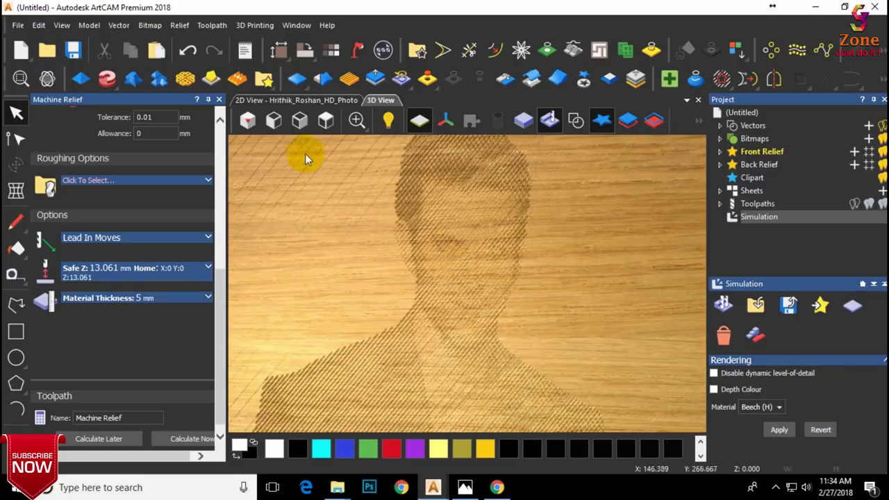
left_click(326, 120)
scroll(515, 308, "up", 2)
scroll(515, 307, "down", 2)
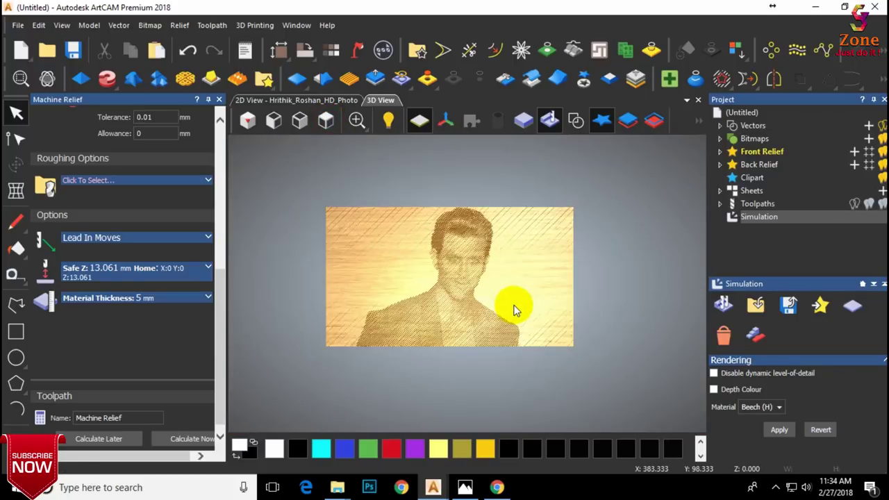
scroll(500, 301, "down", 2)
scroll(477, 296, "up", 2)
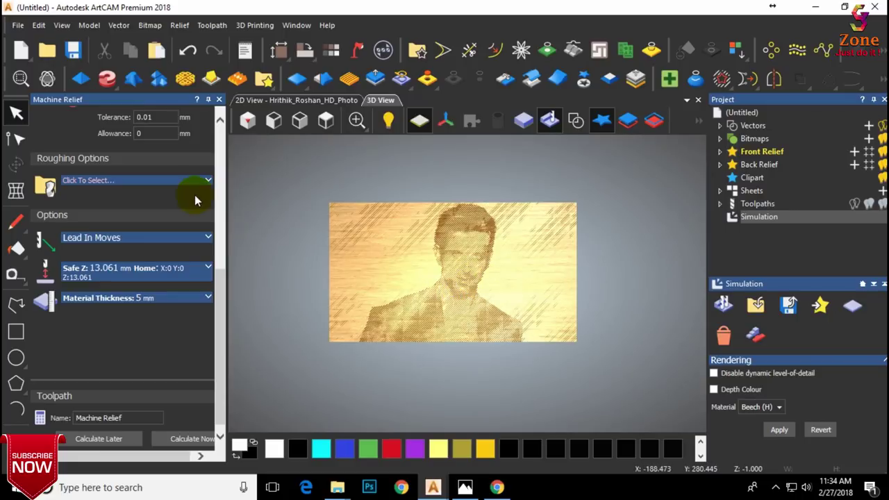
Edit the Machine Relief toolpath to a 2.5 mm stepover, recalculate it and close its settings.
left_click(219, 100)
right_click(786, 216)
left_click(771, 204)
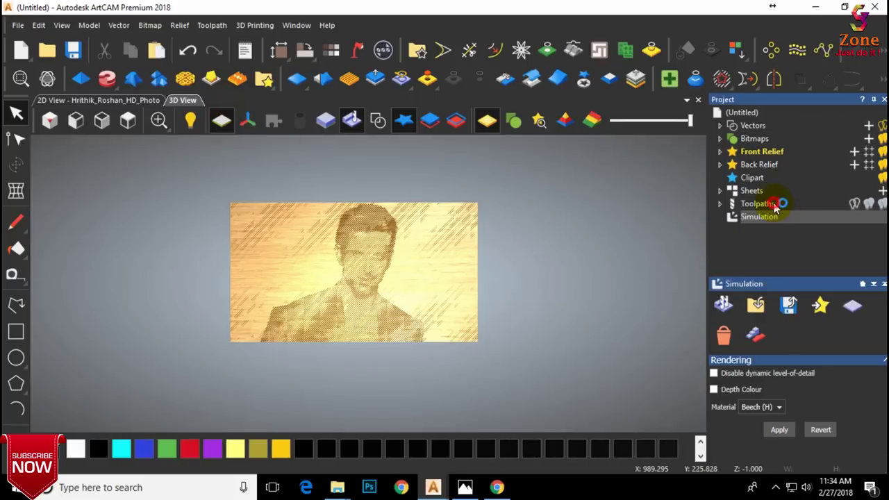
left_click(720, 204)
right_click(765, 218)
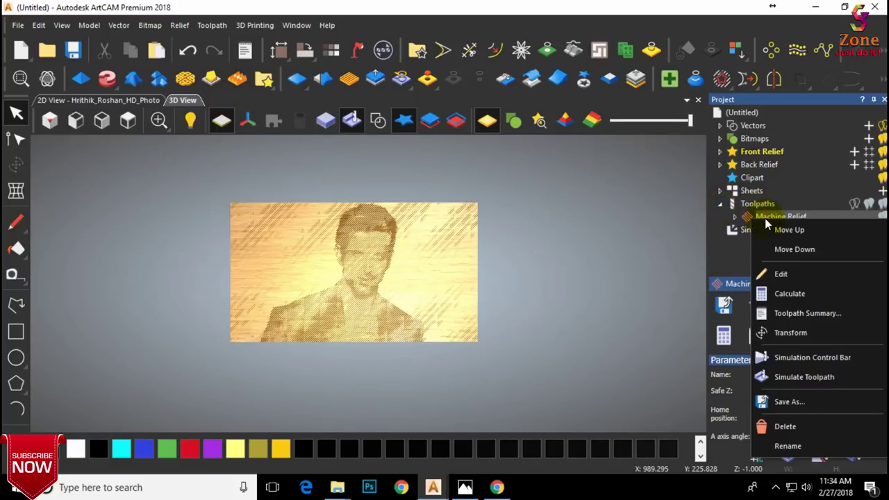
left_click(792, 272)
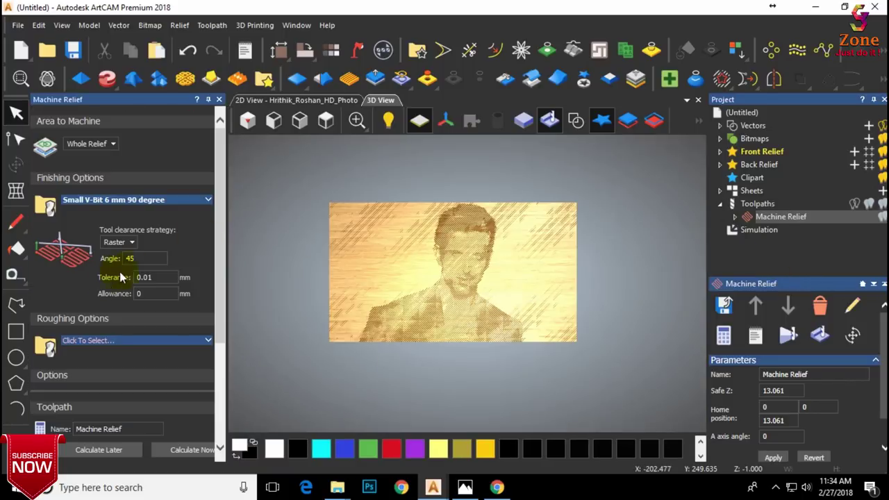
left_click(141, 255)
left_click(181, 202)
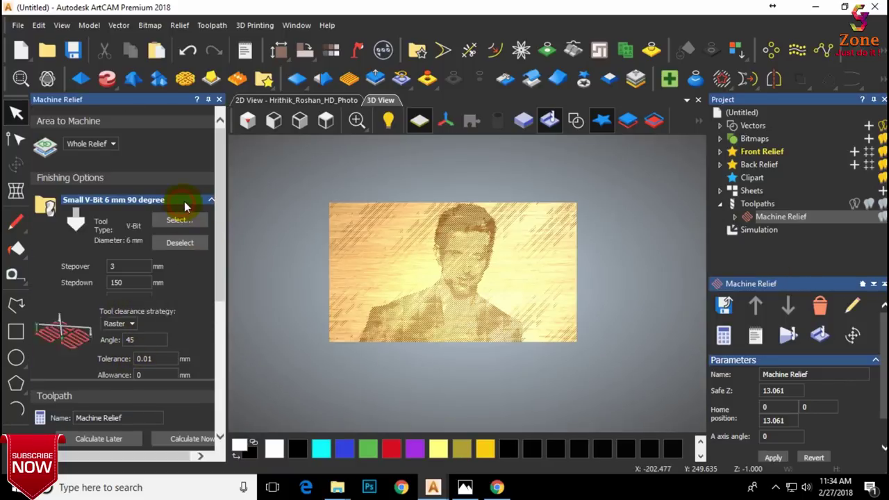
double_click(114, 266)
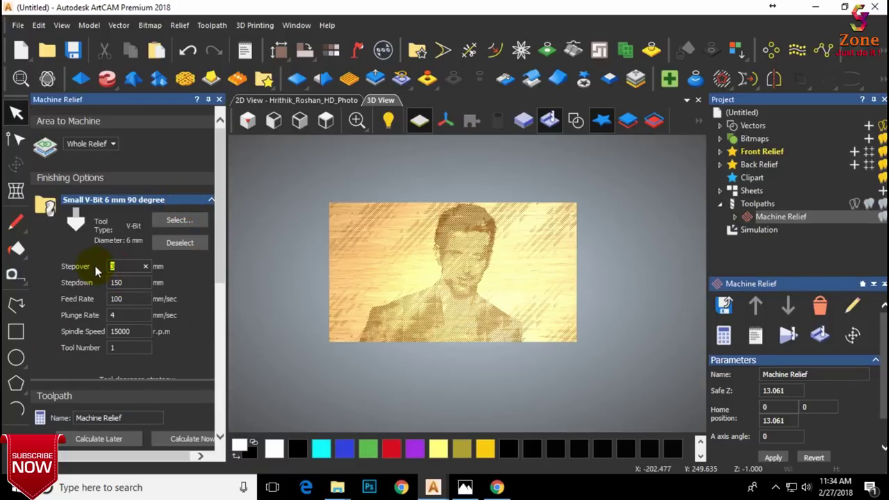
type("2.5")
left_click(182, 439)
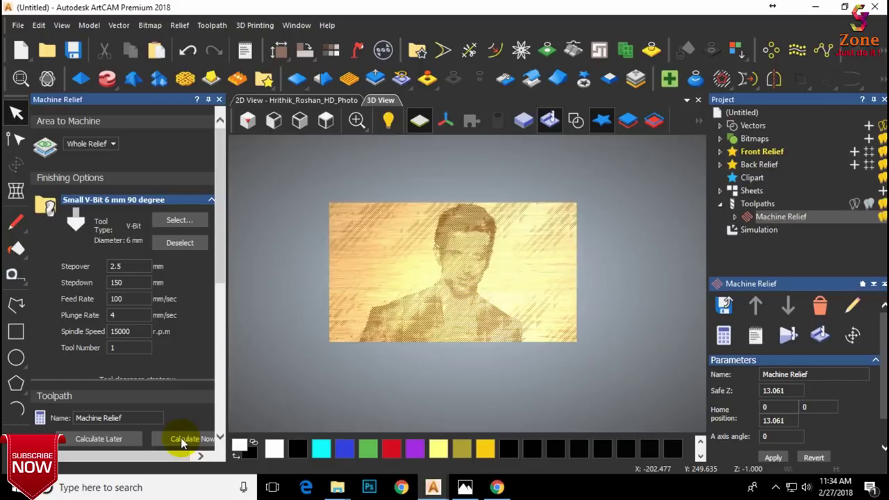
left_click(219, 99)
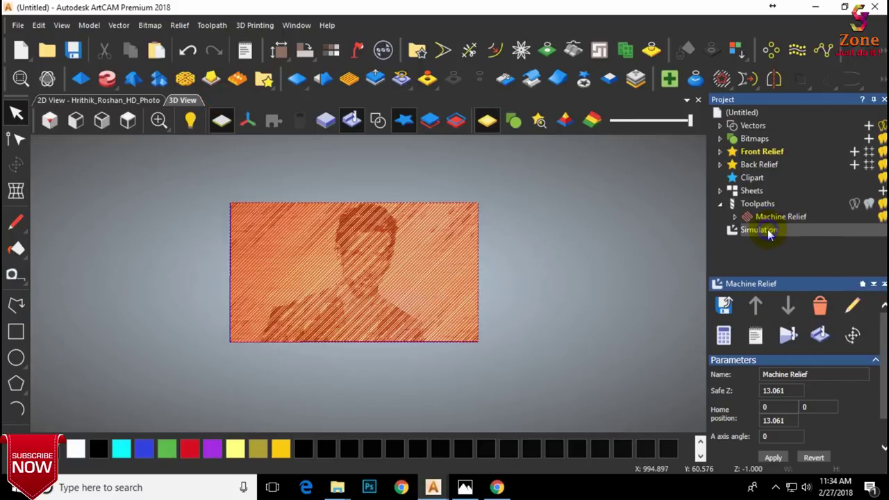
Delete the existing simulation and play a new simulation of the Machine Relief toolpath at fast speed.
right_click(767, 229)
left_click(777, 354)
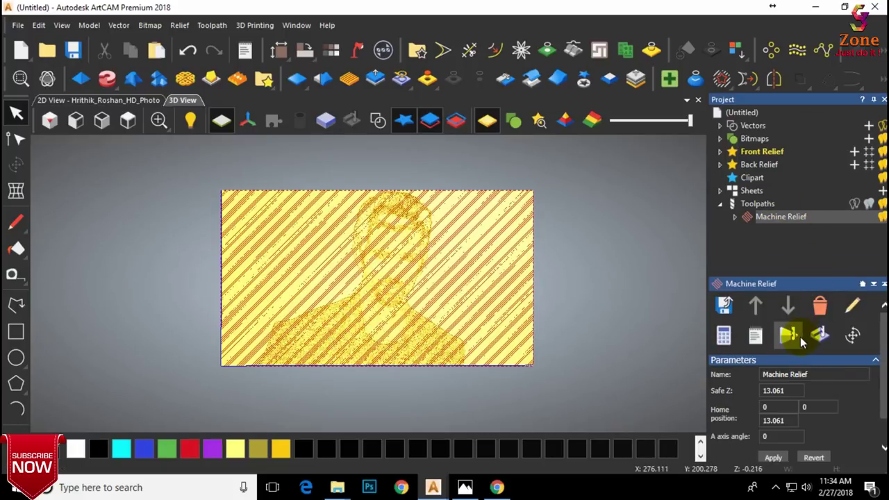
left_click(788, 336)
left_click(504, 353)
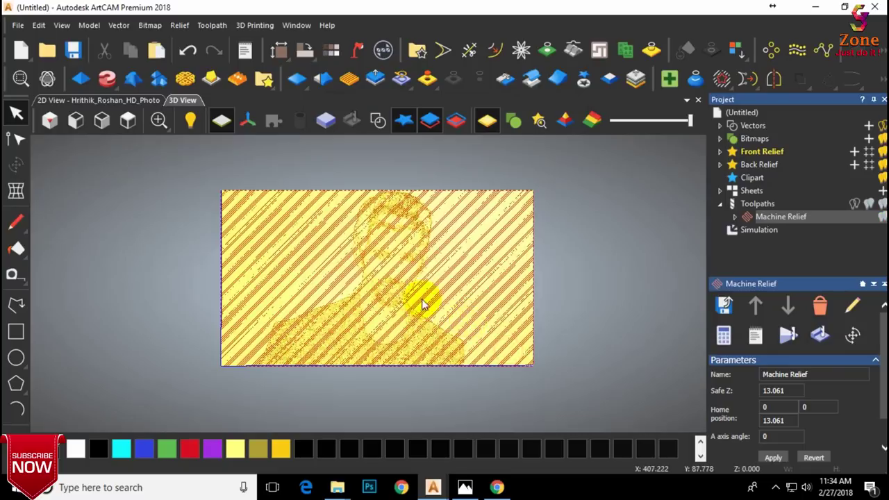
left_click(187, 225)
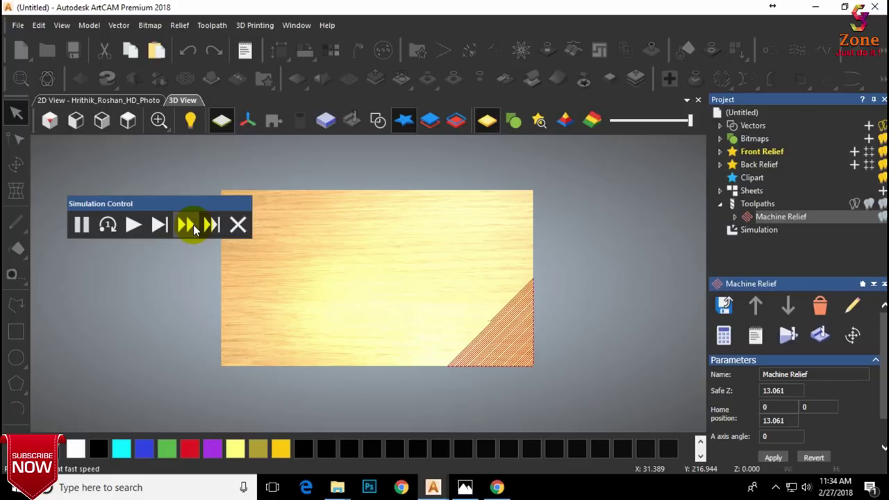
left_click(193, 224)
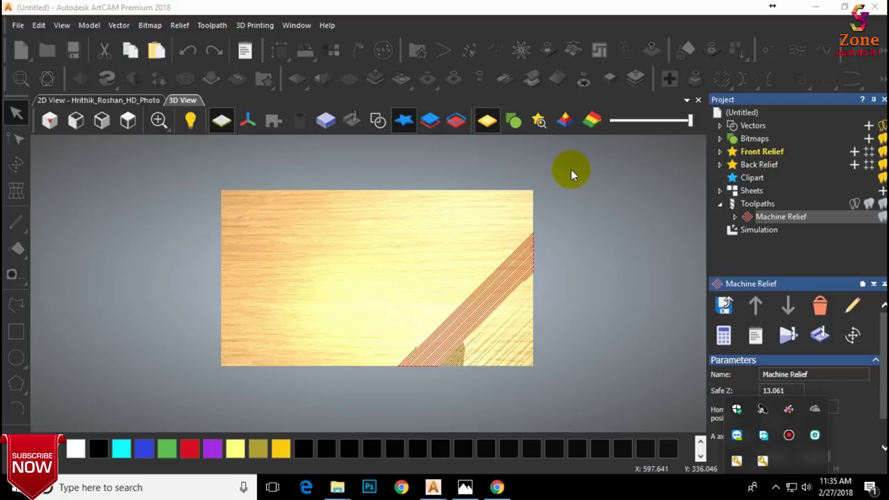
Stop the simulation playback and simulate the complete Machine Relief toolpath directly without step-by-step playback.
left_click(814, 338)
left_click(239, 227)
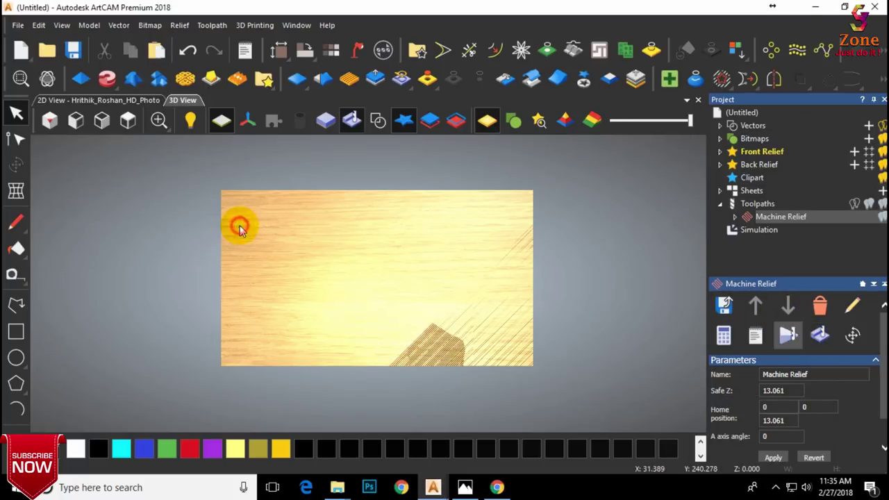
left_click(507, 288)
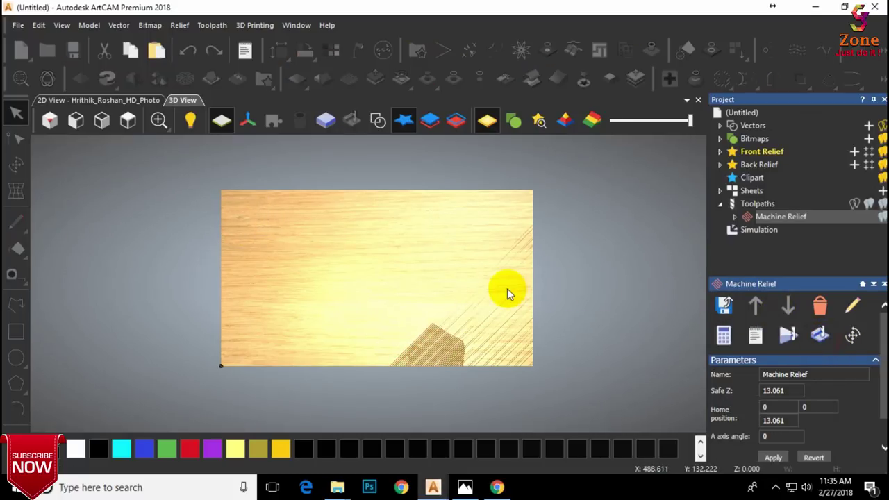
Inspect the newly simulated portrait's face and line spacing from close up, tilted and straight above.
scroll(382, 225, "up", 3)
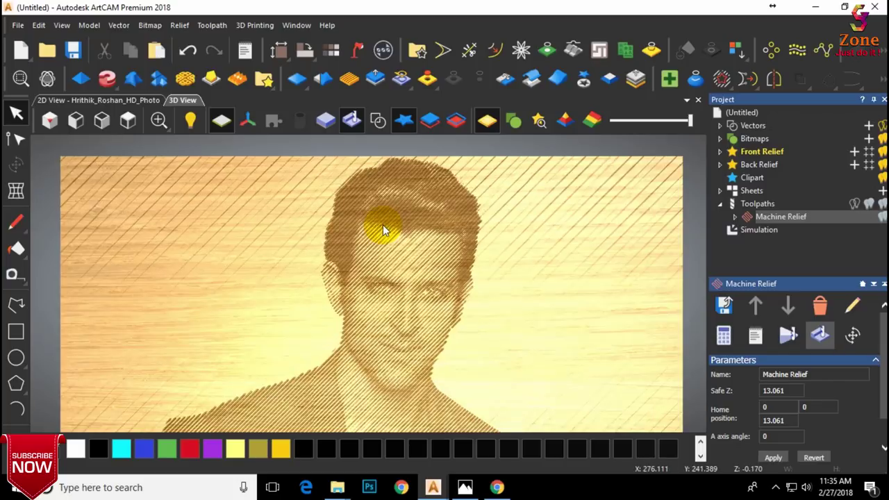
scroll(372, 246, "down", 3)
scroll(373, 297, "up", 4)
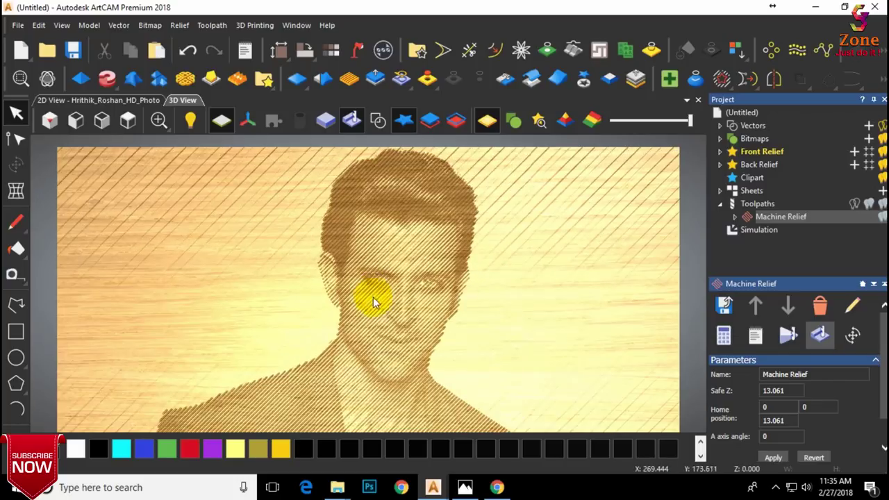
left_click_drag(373, 296, 423, 284)
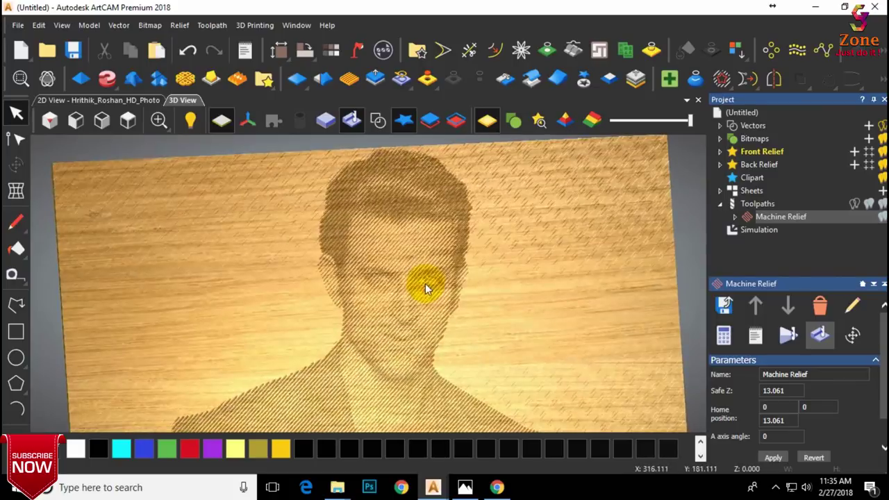
left_click(128, 120)
scroll(371, 277, "up", 4)
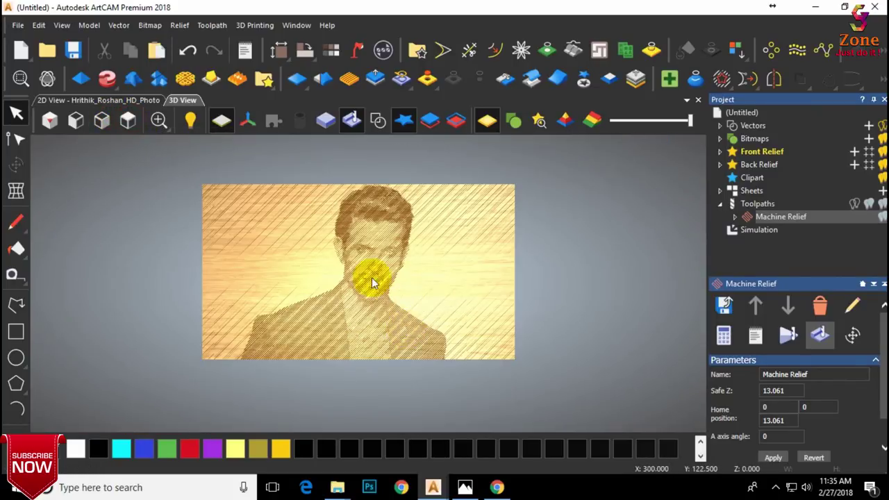
scroll(343, 256, "down", 2)
scroll(362, 301, "up", 2)
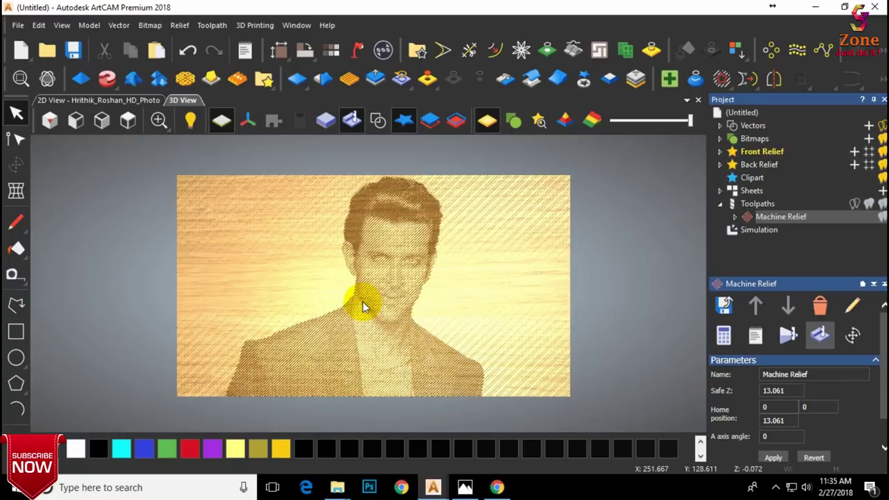
Start a new model from the image file madhuri_dixit_wallpaper in Downloads, discarding the changes to the current model.
left_click(18, 25)
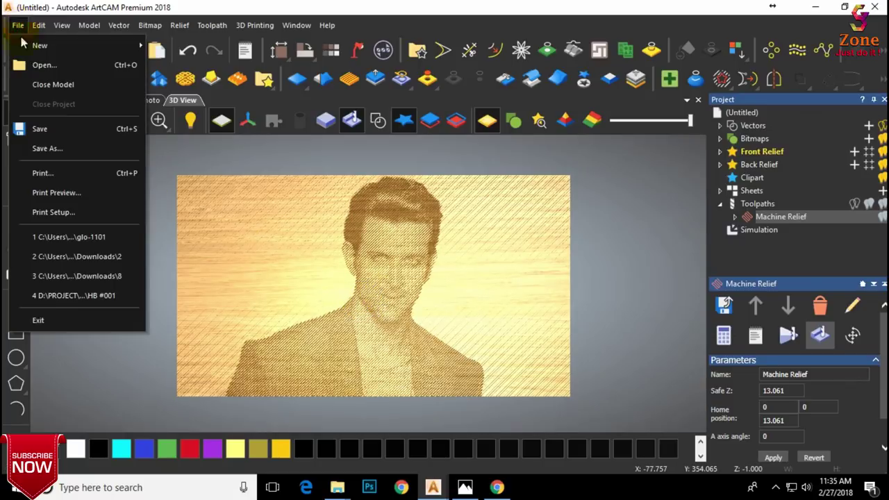
mouse_move(72, 40)
left_click(207, 85)
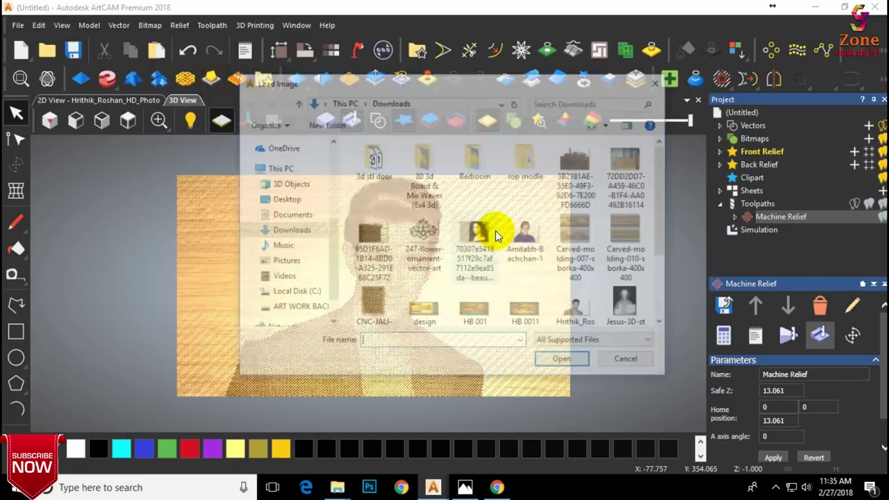
left_click(425, 277)
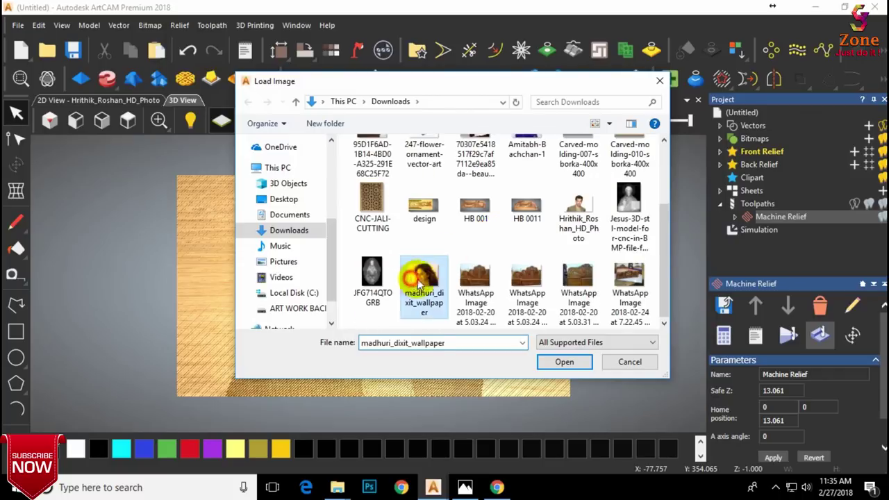
left_click(564, 362)
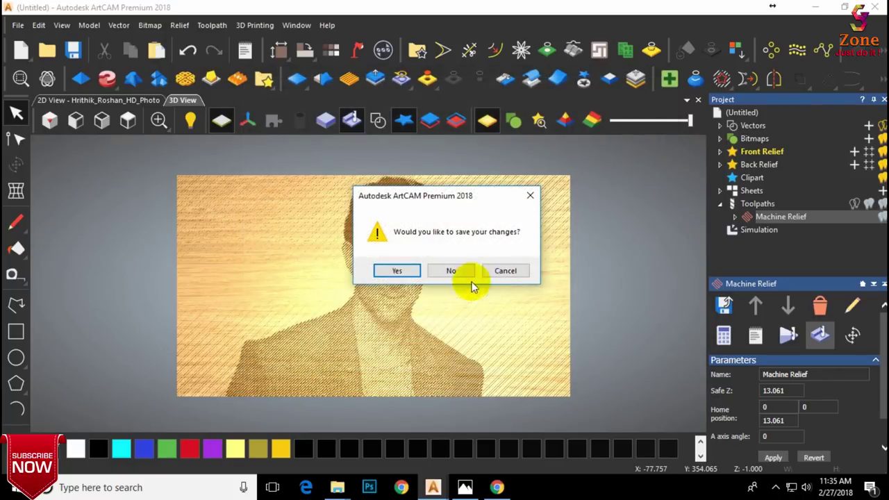
left_click(459, 273)
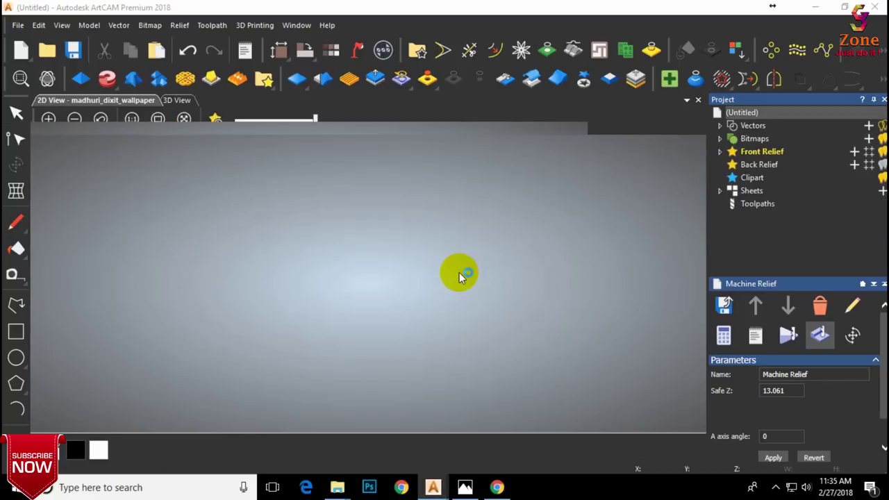
Size the new model by image size in mm, with a height of 300 mm.
left_click(499, 188)
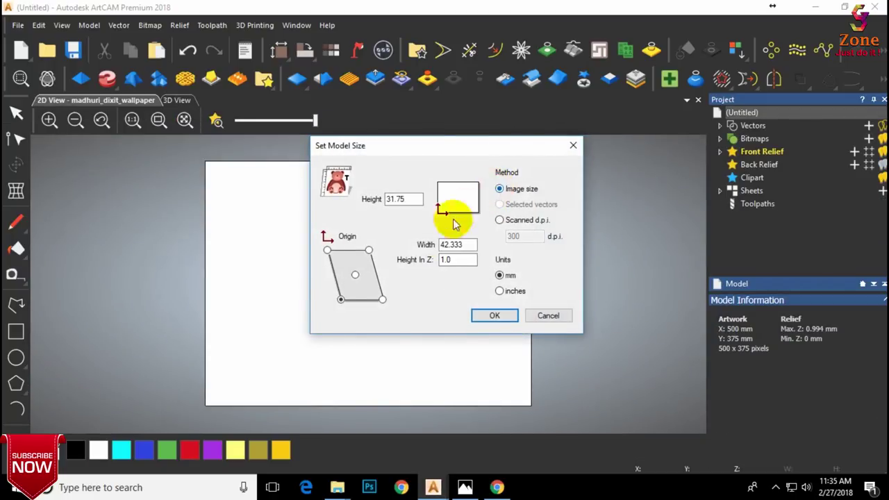
left_click_drag(421, 198, 370, 202)
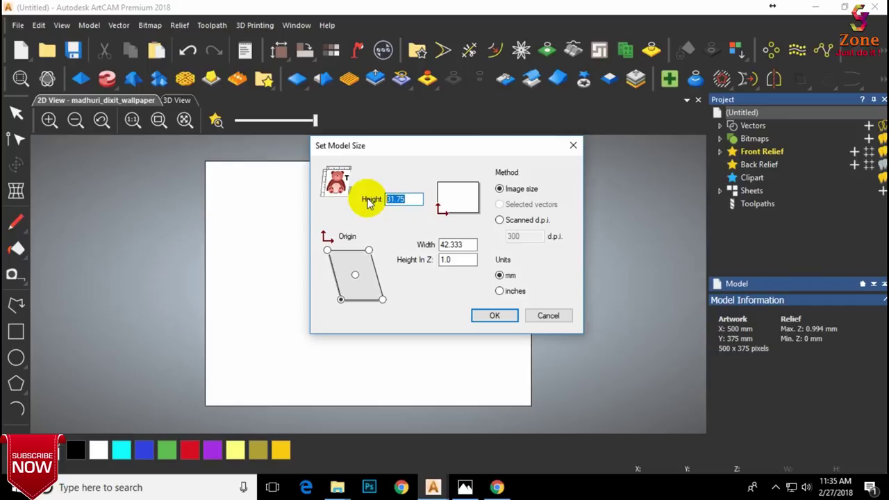
type("300")
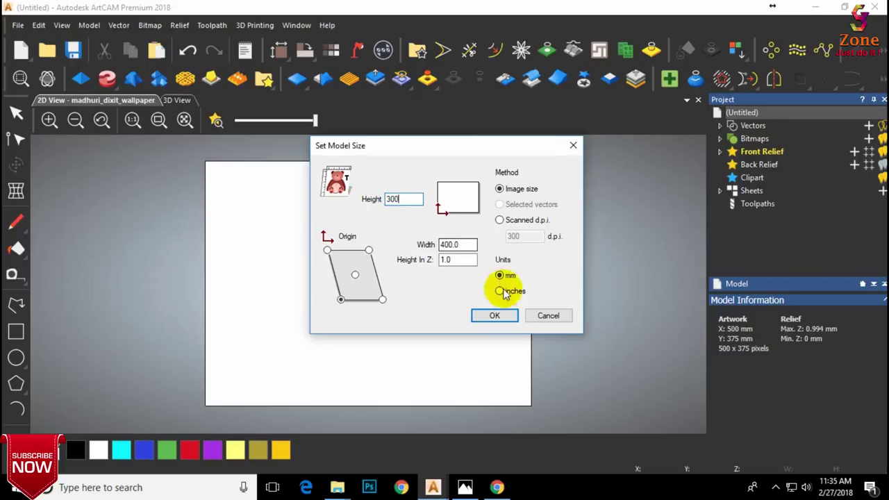
left_click(495, 315)
Begin a Machine Relief toolpath over the whole relief, using the V-Bit 32 mm 90 degree wood V-carving tool for finishing.
scroll(413, 298, "up", 5)
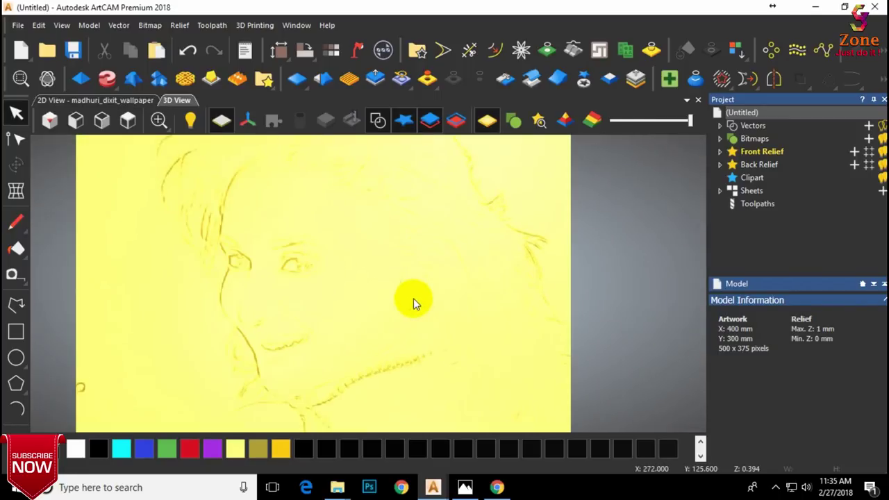
left_click_drag(412, 302, 444, 243)
left_click(132, 100)
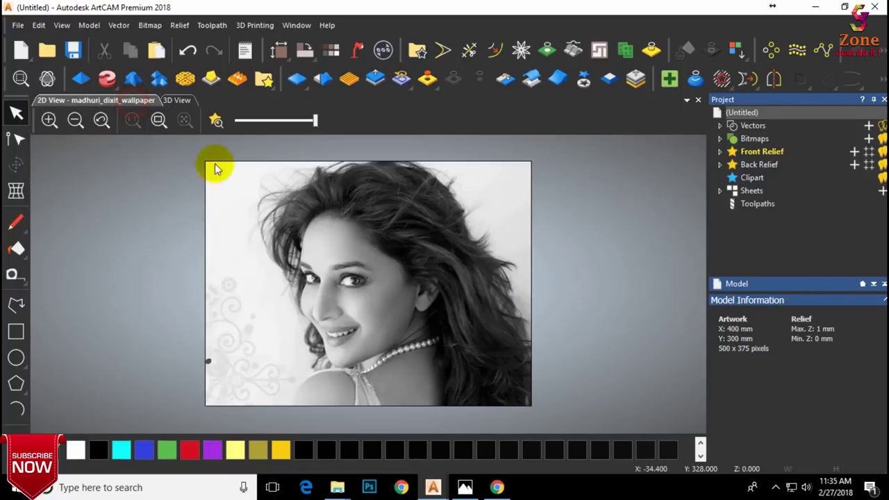
left_click(177, 100)
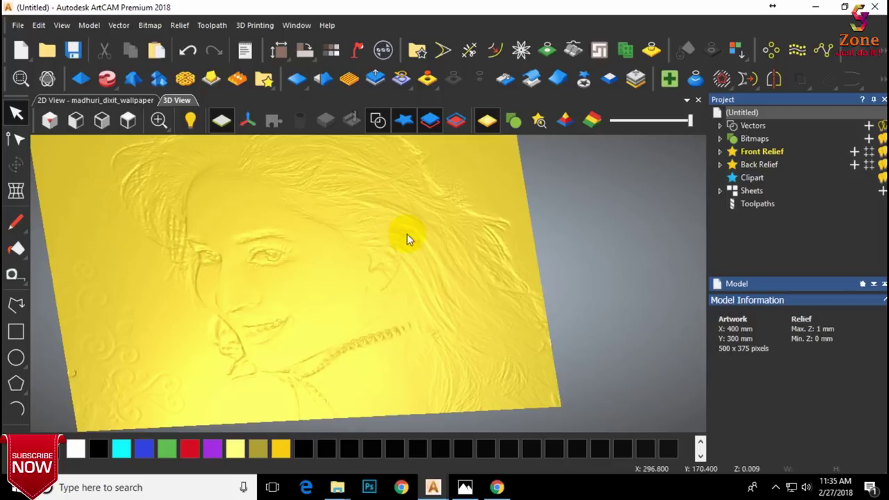
left_click(129, 123)
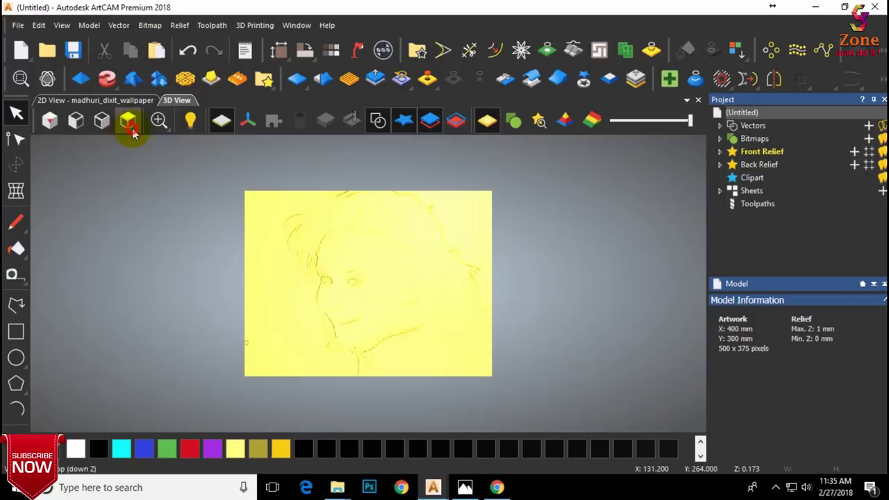
left_click(755, 204)
scroll(777, 409, "down", 3)
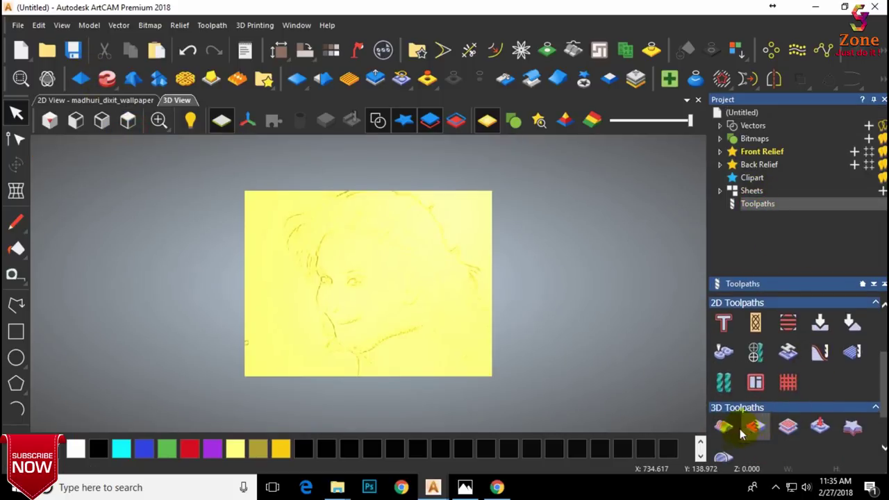
left_click(722, 427)
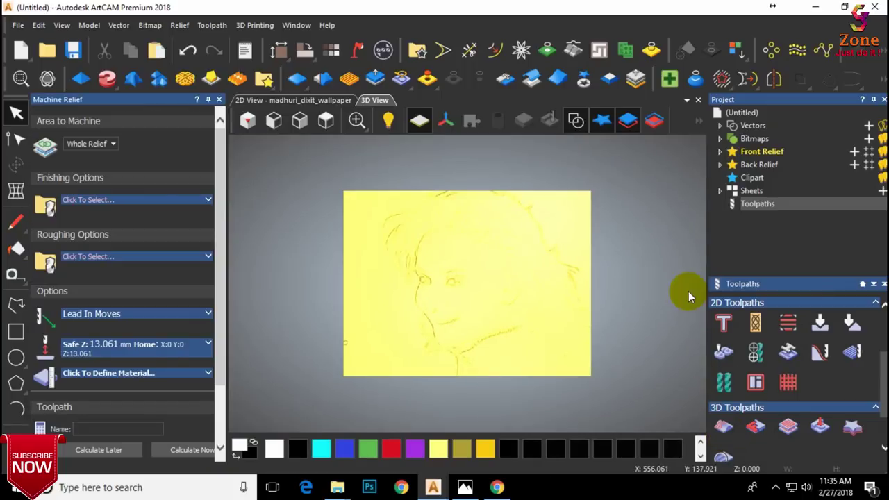
left_click(129, 199)
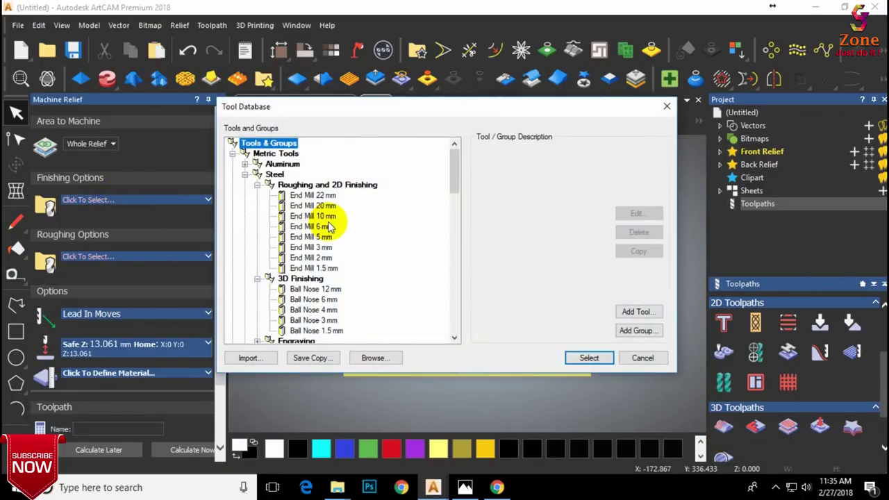
scroll(333, 292, "down", 3)
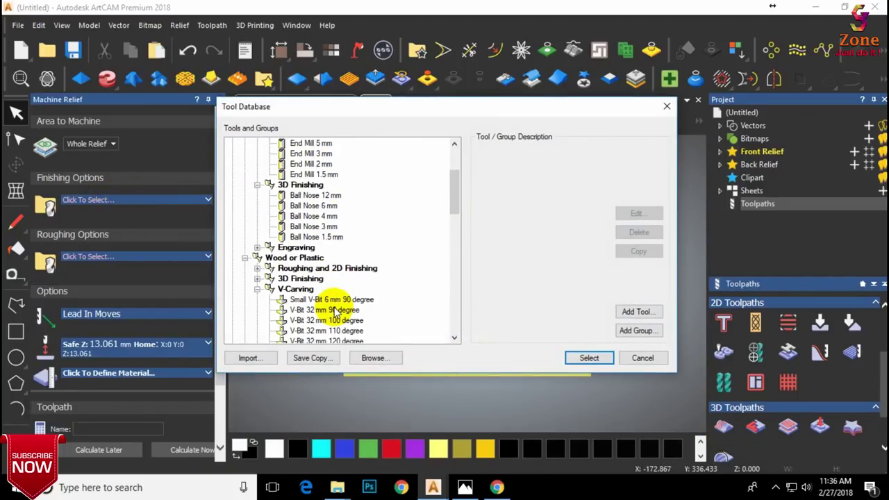
left_click(319, 309)
left_click(588, 357)
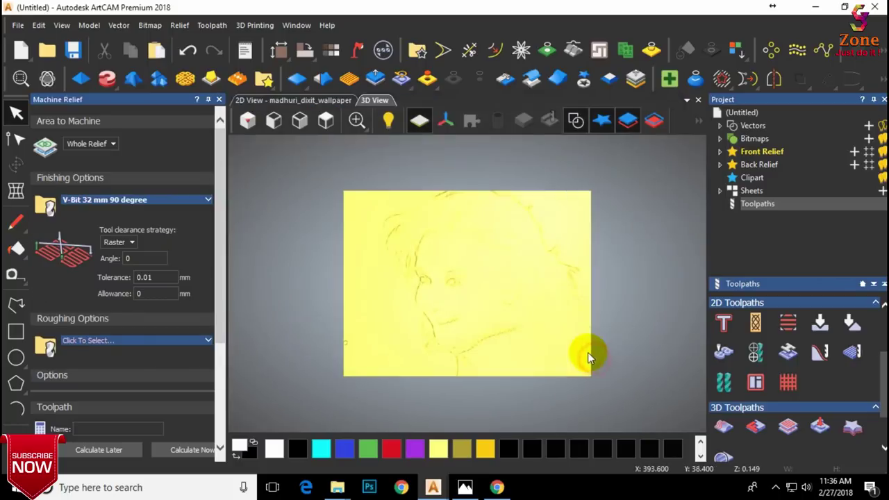
Set the finishing tool's stepover to 2 mm and the raster angle to 45 degrees.
left_click(178, 200)
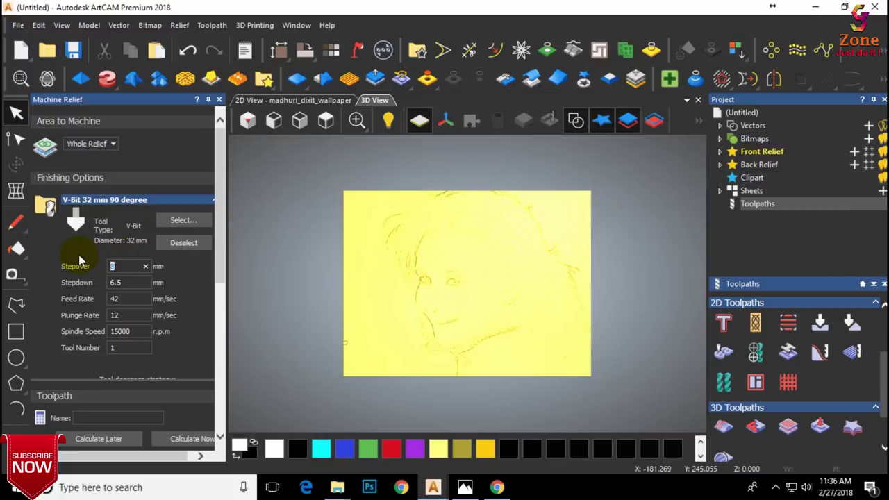
type("2")
scroll(168, 338, "down", 3)
scroll(169, 305, "up", 3)
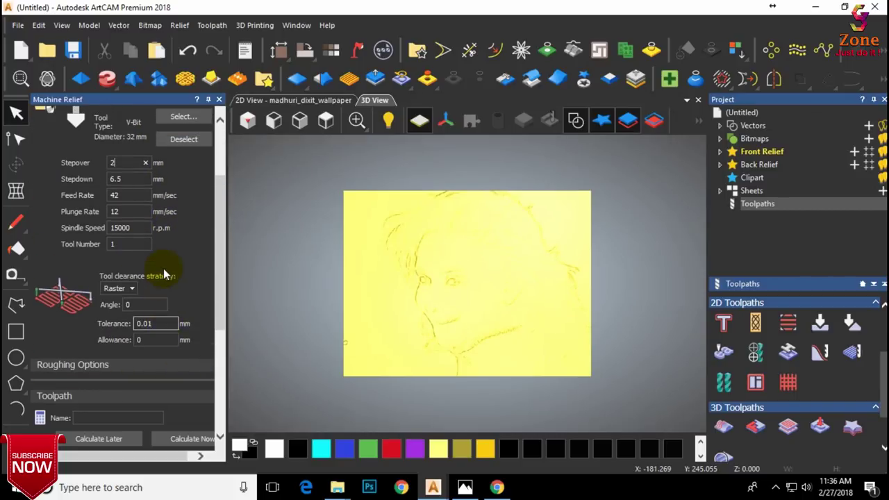
scroll(132, 264, "down", 3)
left_click(143, 253)
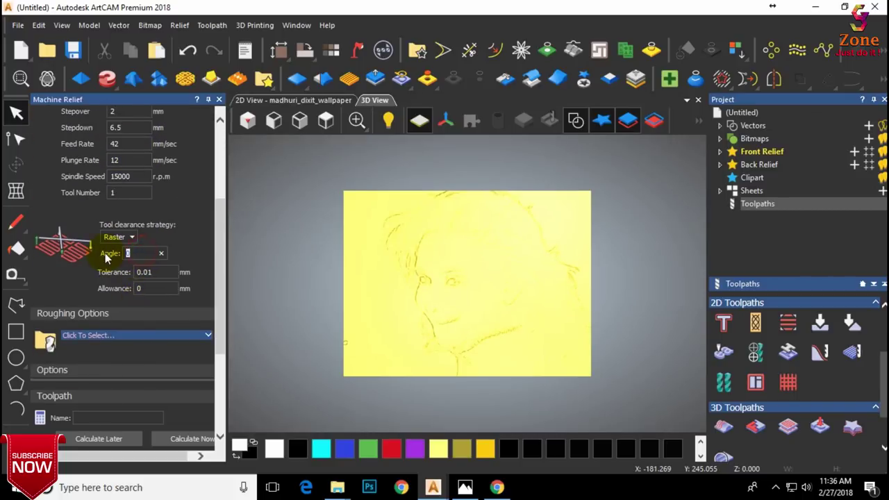
type("45")
Define a material thickness of 5 mm, calculate the Machine Relief toolpath immediately and close its settings.
scroll(167, 312, "down", 3)
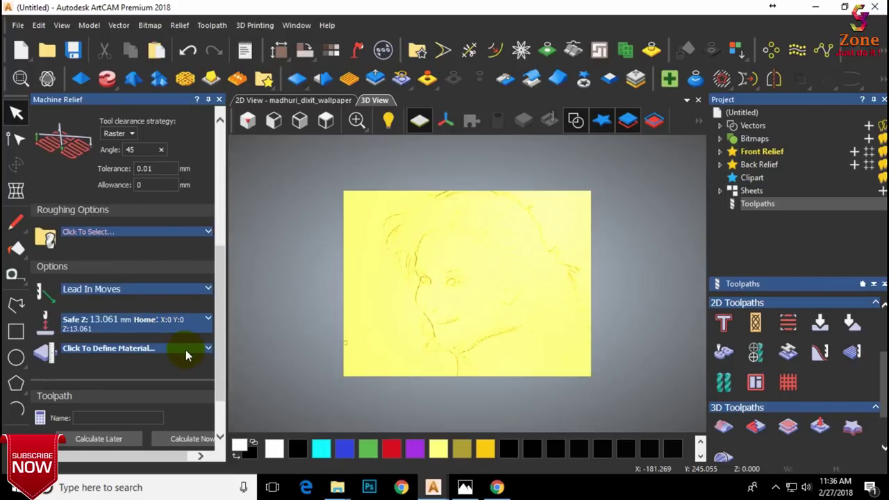
left_click(185, 351)
type("5")
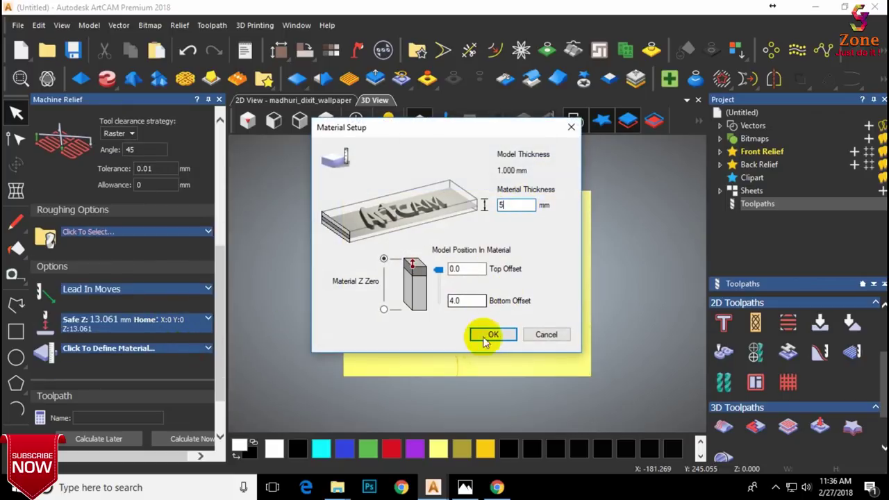
left_click(492, 334)
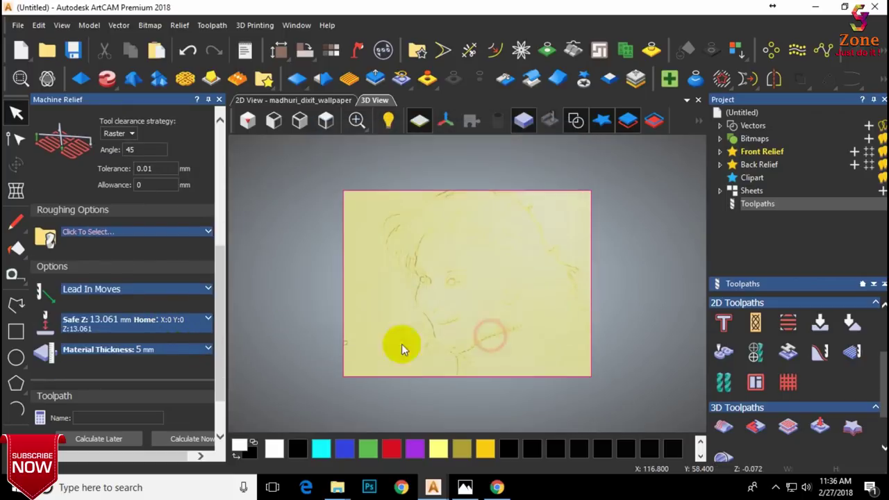
left_click(188, 438)
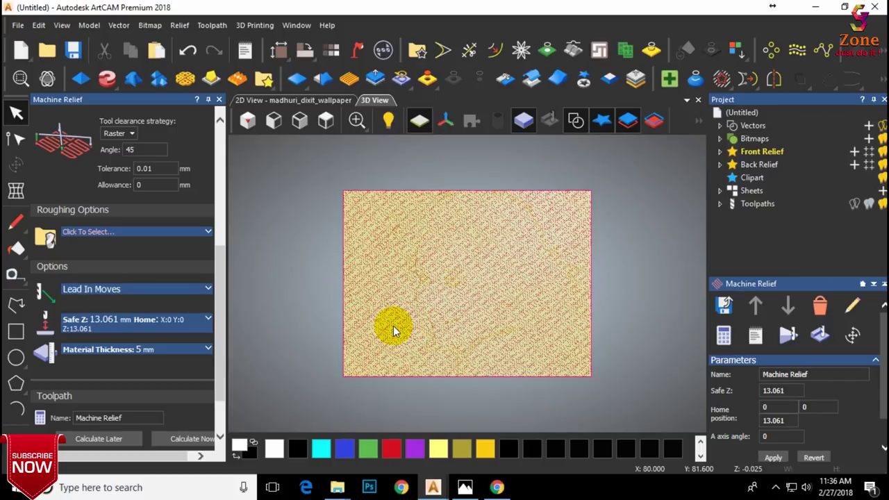
left_click(219, 100)
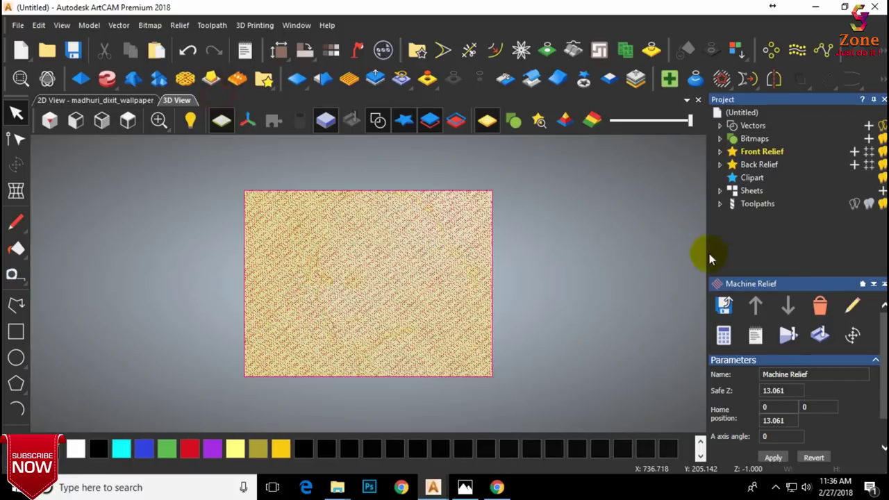
Simulate the Machine Relief toolpath on a whole-model block at standard resolution and play it at fast speed.
left_click(815, 340)
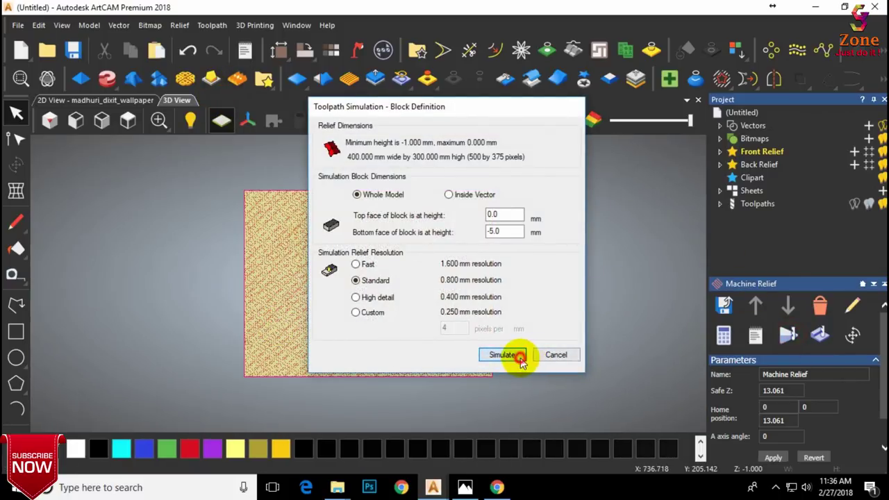
left_click(510, 357)
left_click(187, 224)
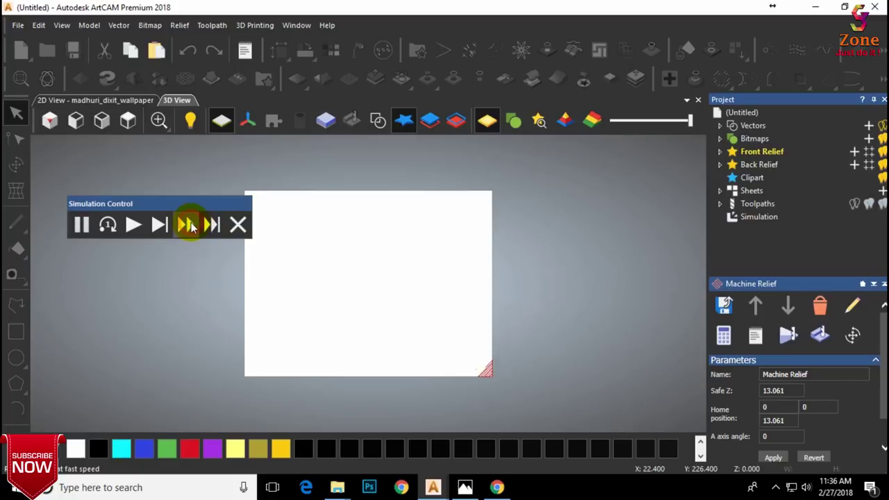
scroll(444, 385, "up", 2)
scroll(461, 408, "down", 2)
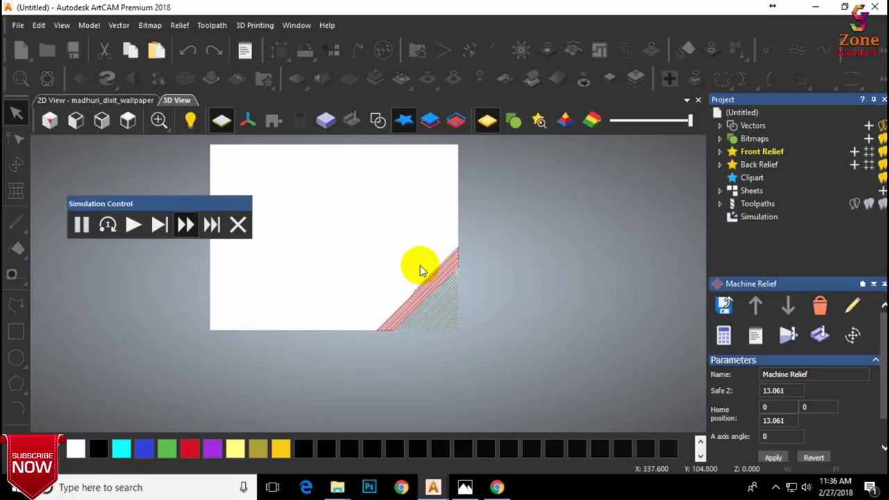
scroll(420, 268, "down", 1)
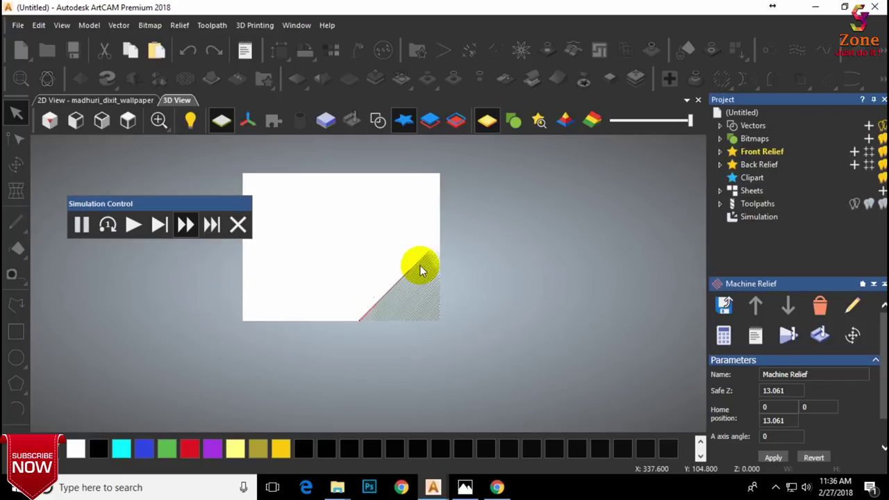
scroll(420, 266, "down", 1)
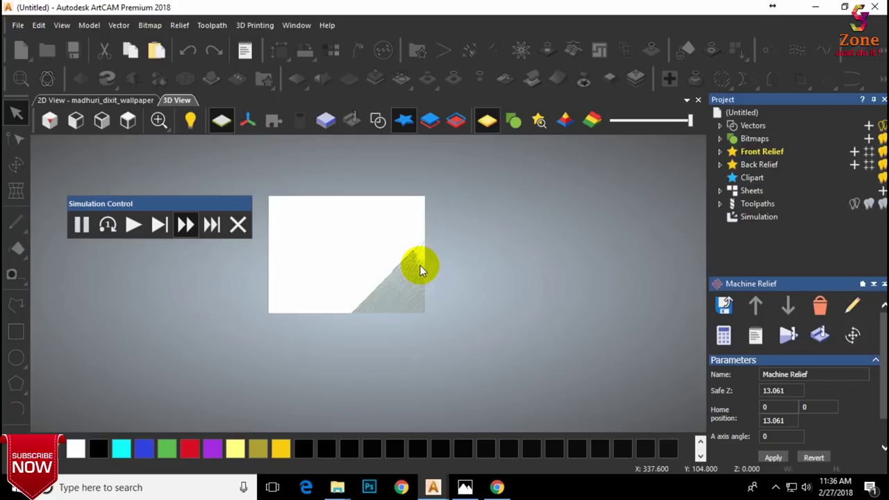
Stop the simulation playback, simulate the complete Machine Relief toolpath directly and show the carving straight from above.
left_click(239, 222)
left_click(826, 336)
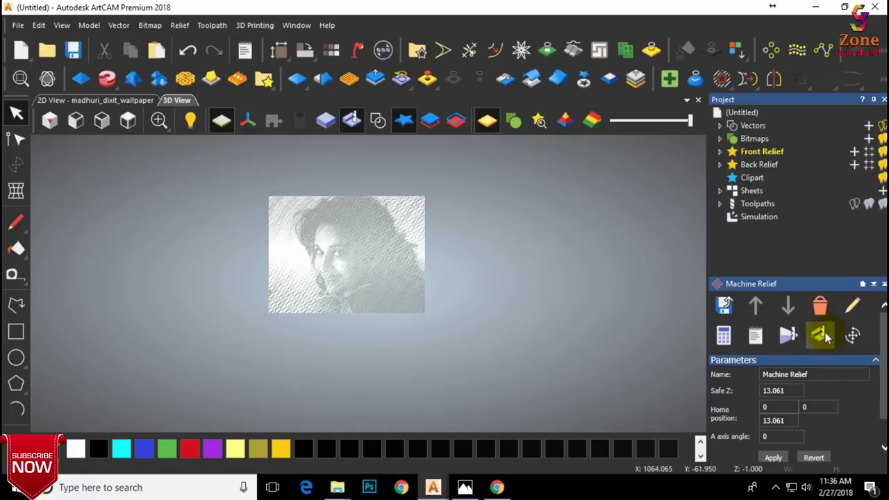
scroll(337, 232, "up", 3)
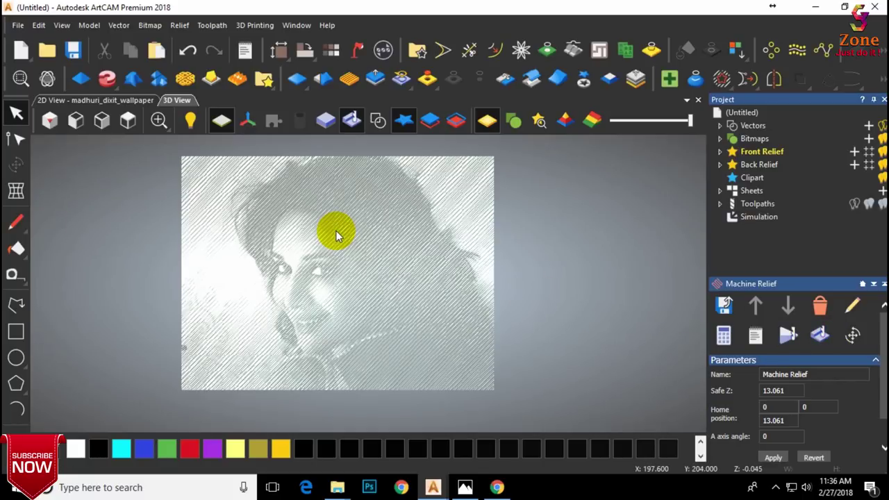
scroll(336, 233, "down", 1)
left_click(128, 122)
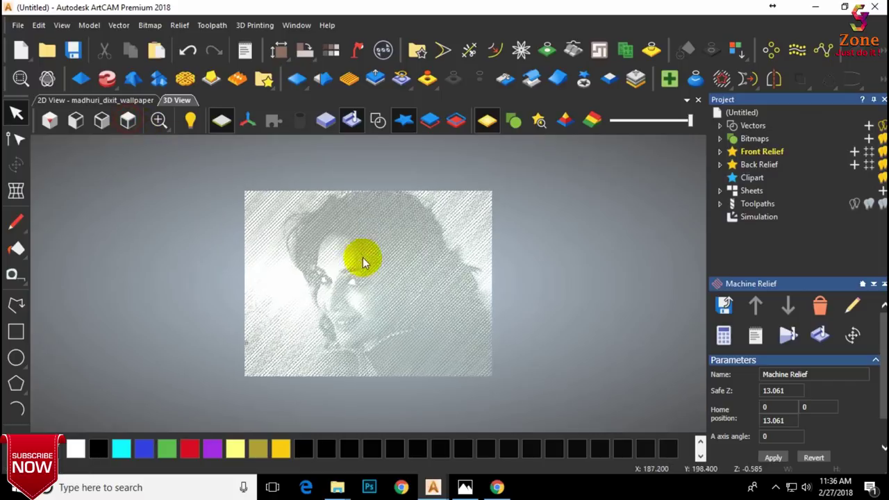
Apply the Beech (H) material to the simulation.
left_click(754, 218)
left_click(790, 408)
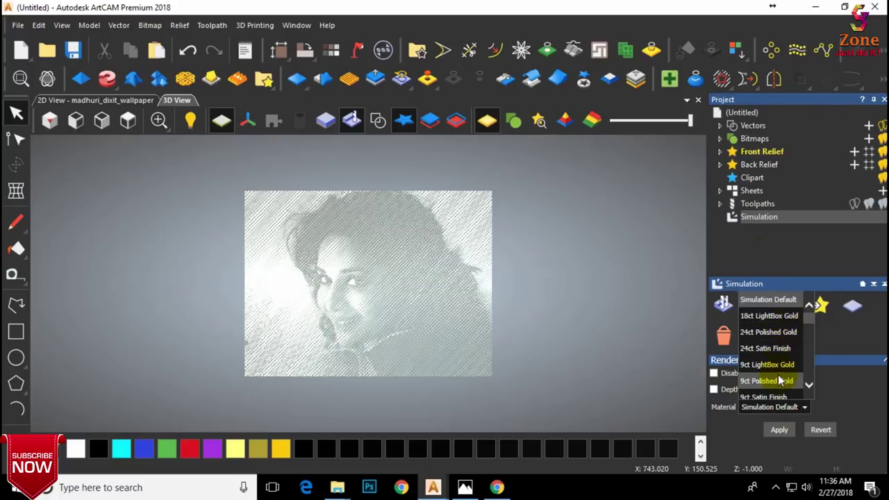
scroll(769, 384, "down", 3)
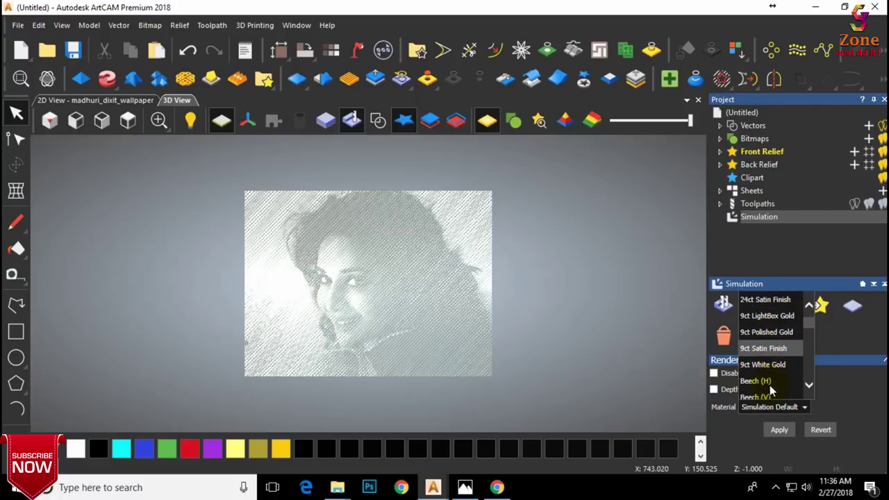
left_click(763, 381)
left_click(788, 434)
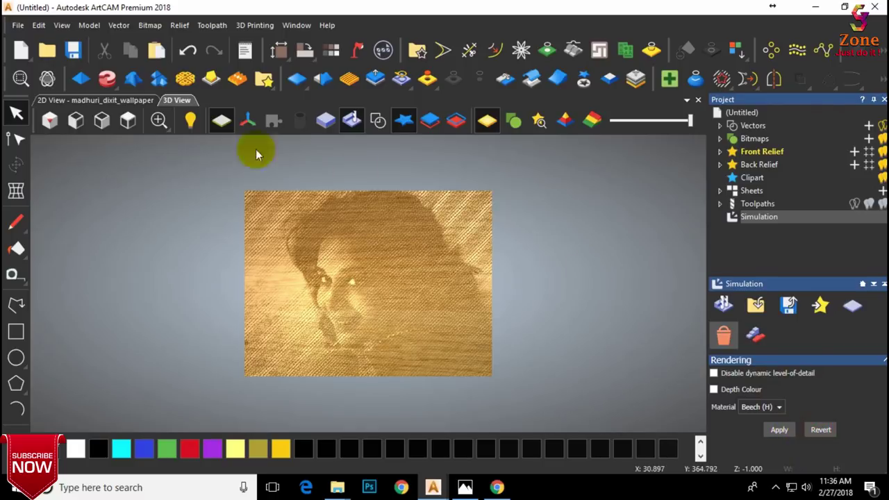
Inspect the beech simulation's carved portrait and diagonal line spacing from several distances and positions.
scroll(377, 313, "up", 1)
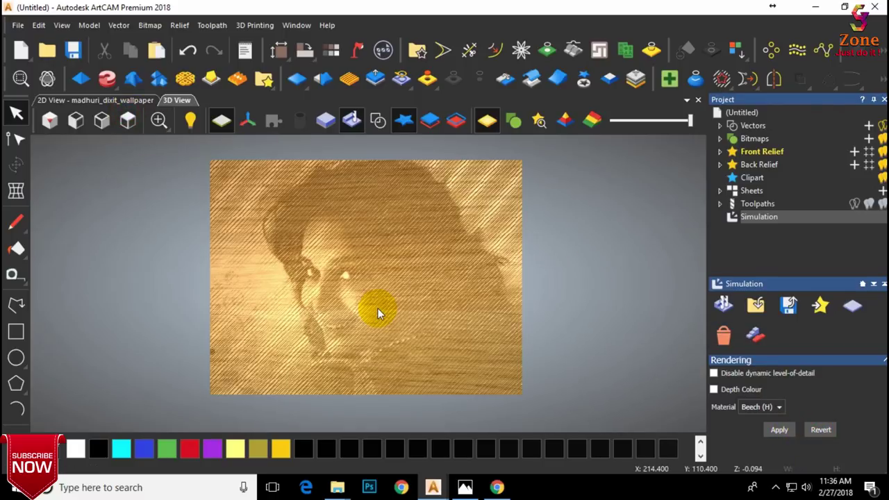
scroll(377, 312, "up", 1)
scroll(378, 313, "down", 1)
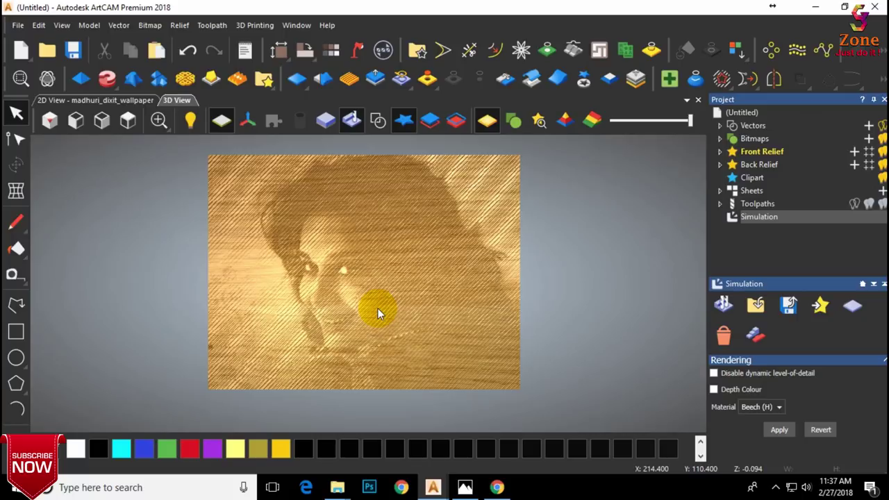
left_click_drag(378, 313, 386, 238)
scroll(386, 234, "up", 1)
scroll(386, 236, "down", 1)
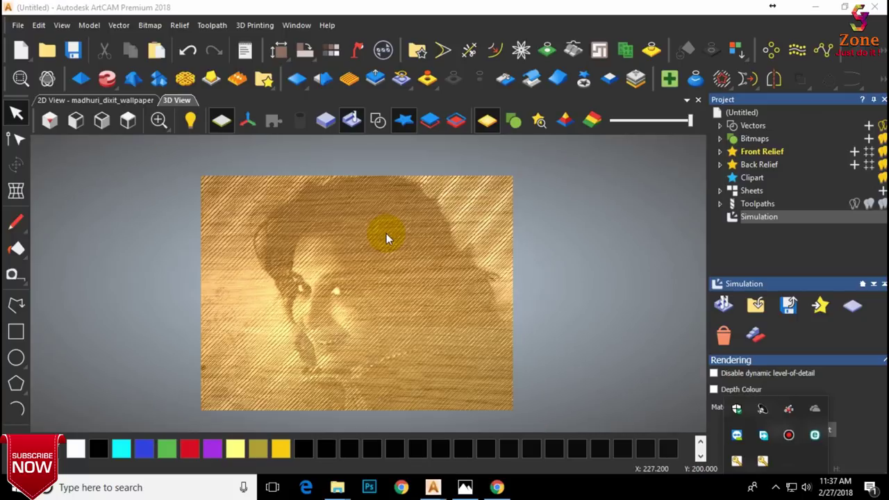
scroll(350, 360, "up", 1)
scroll(351, 359, "down", 1)
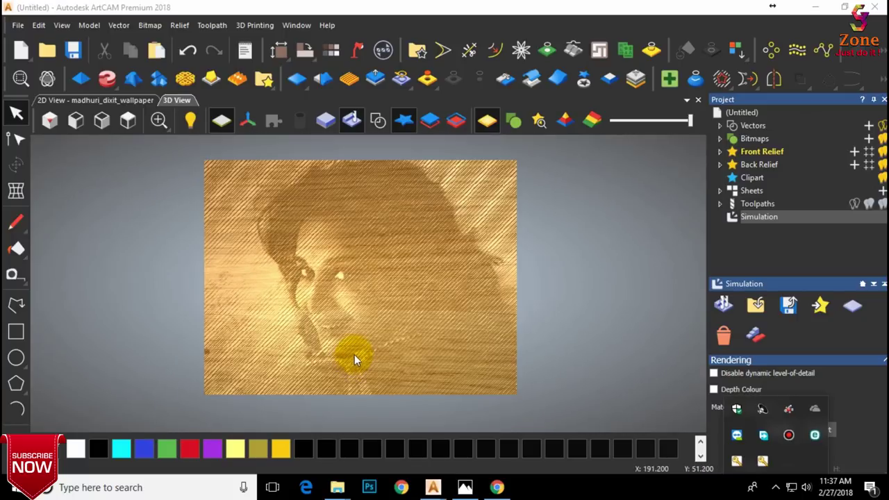